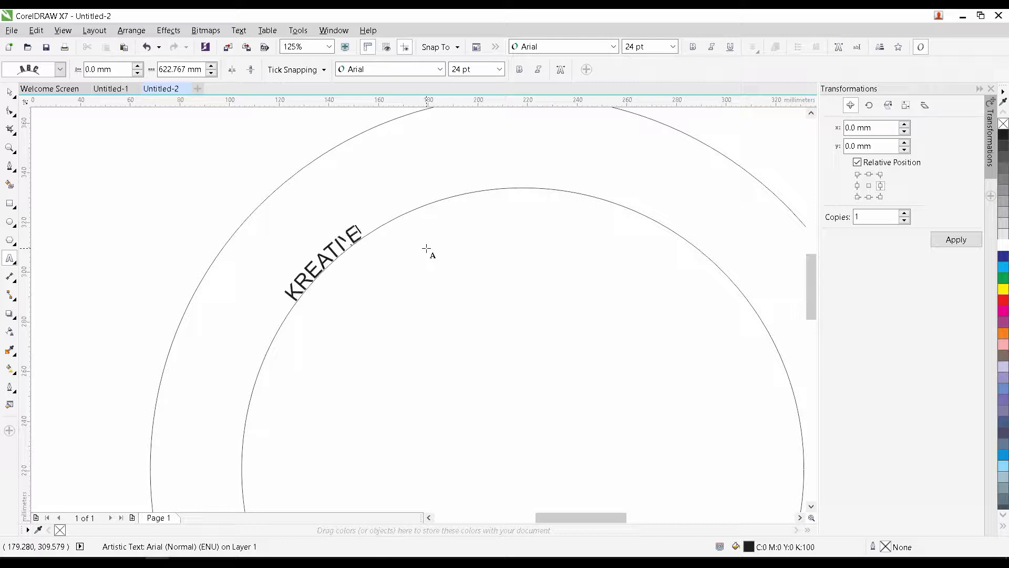
Step: Complete the text along the inner circle so it reads KREATIVE GRAPHICS
{"action": "type", "text": "RAPHI"}
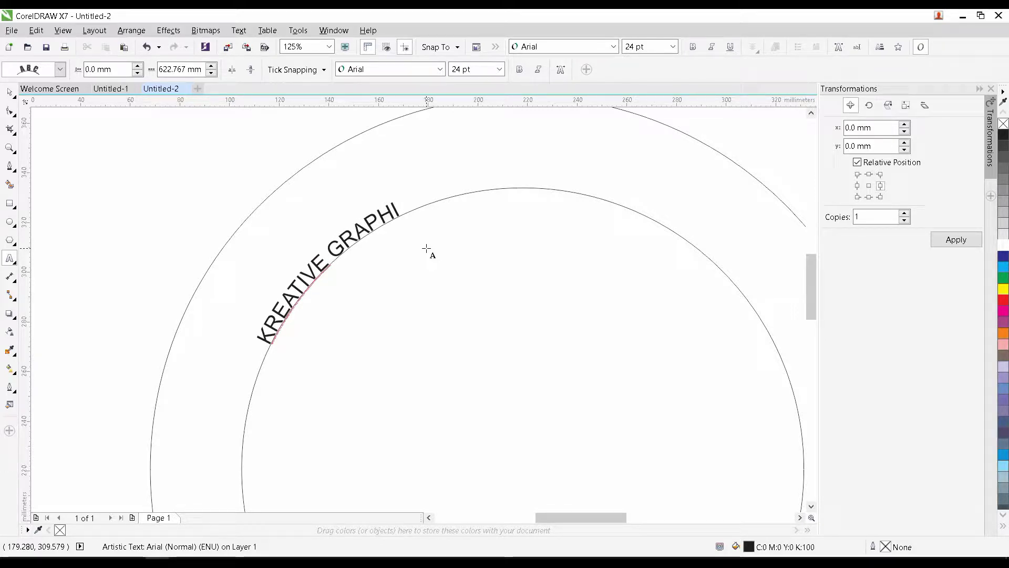
{"action": "type", "text": "CS"}
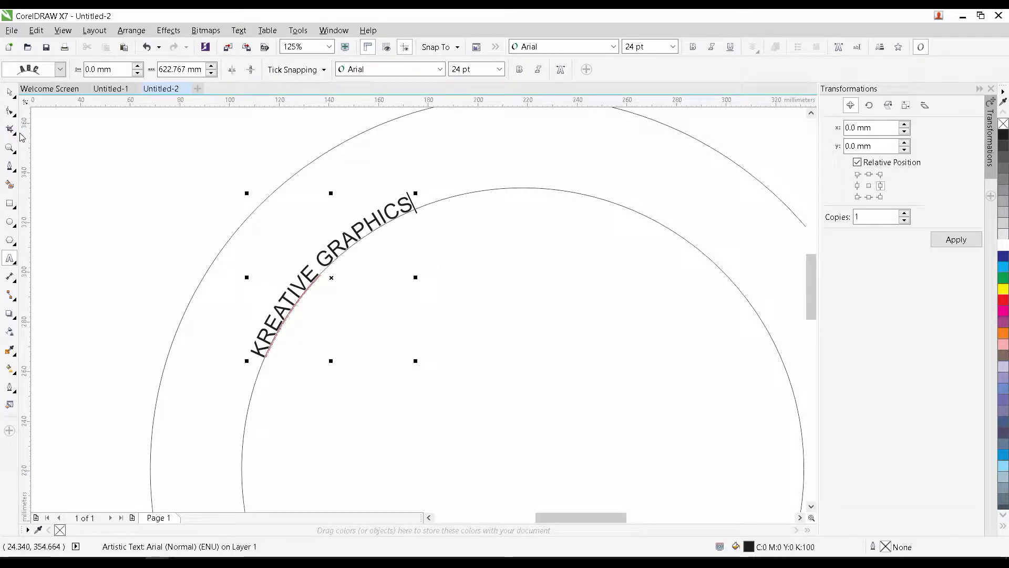
{"action": "left_click", "coordinate": [9, 94]}
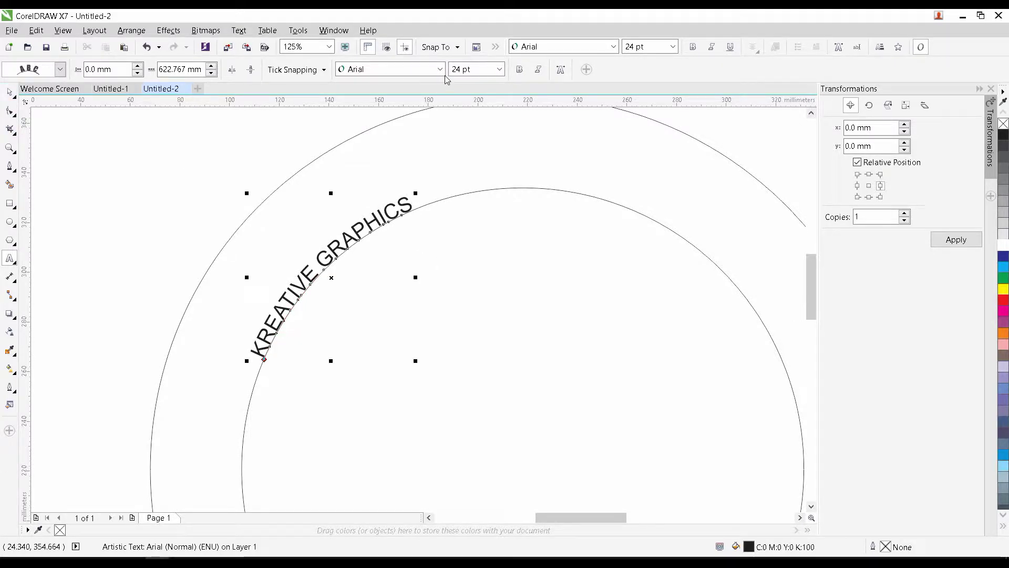
Step: Set the curved text to 72 pt and shift it along the inner circle to centre over the top, 3.175 mm off the path
{"action": "left_click", "coordinate": [498, 70]}
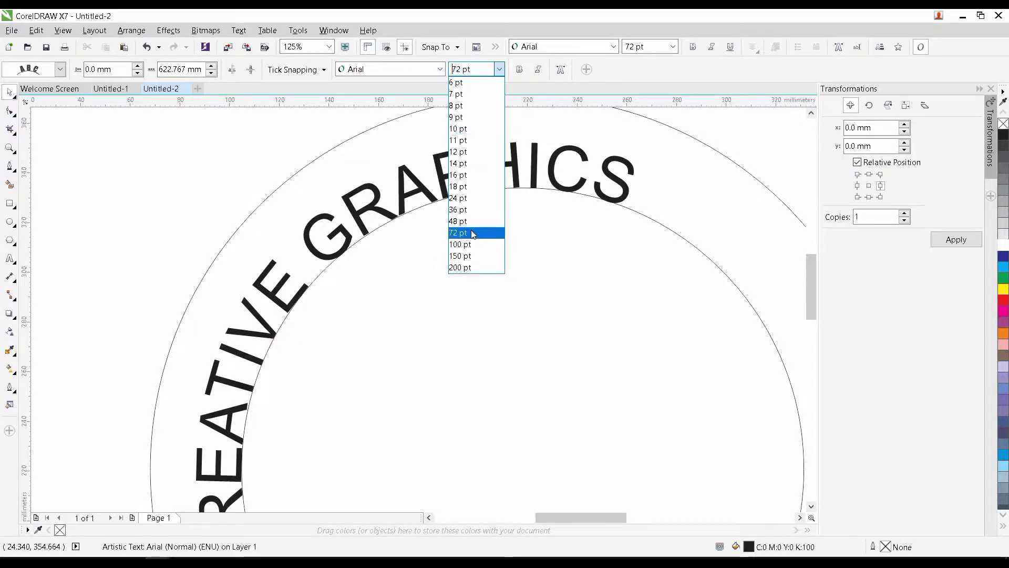
{"action": "left_click", "coordinate": [471, 232]}
{"action": "key", "text": "F3"}
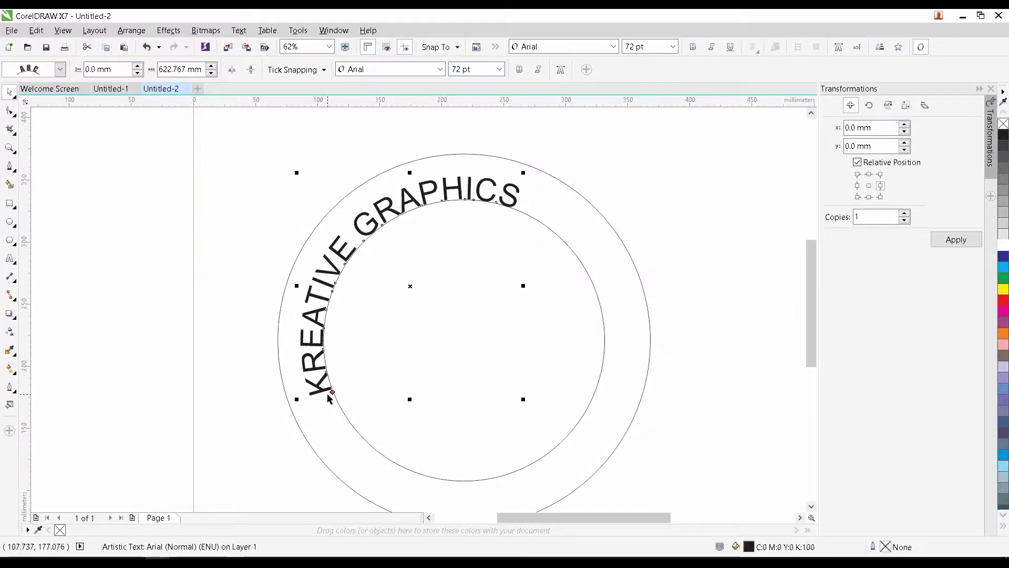
{"action": "left_click_drag", "start_coordinate": [330, 390], "coordinate": [331, 279]}
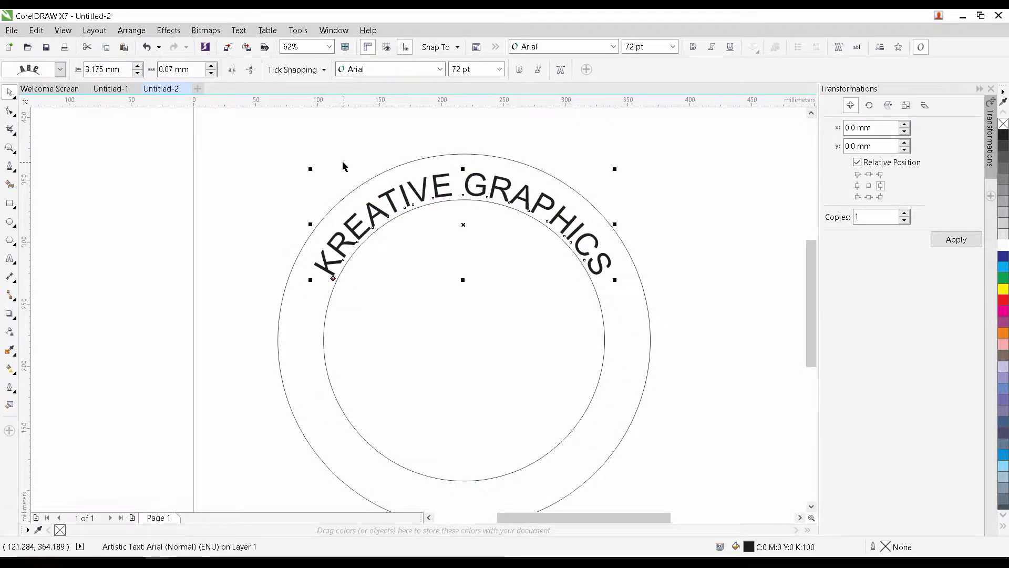
{"action": "scroll", "coordinate": [335, 239], "scroll_direction": "down", "scroll_amount": 1}
{"action": "left_click", "coordinate": [213, 240]}
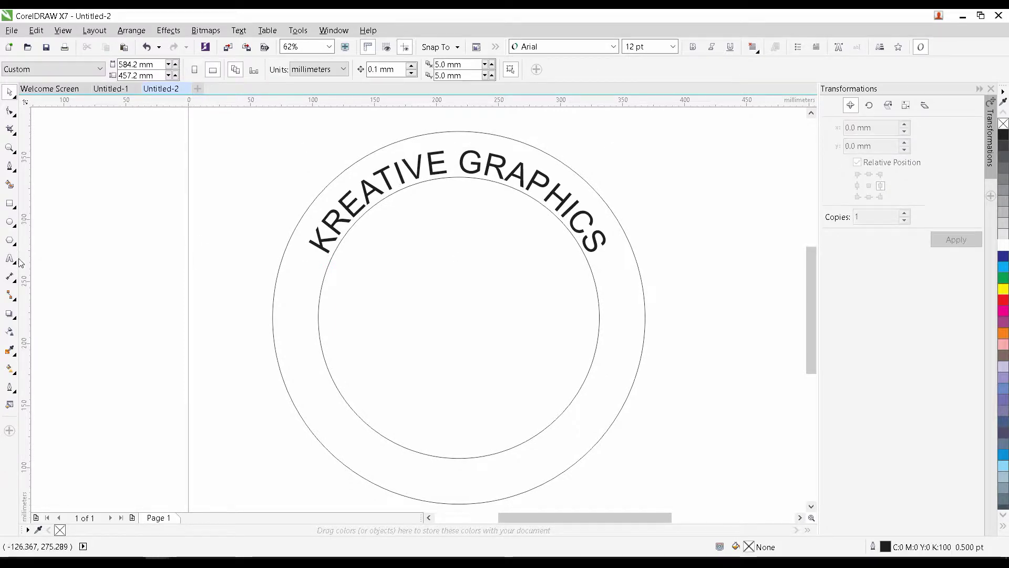
Step: Add a second artistic text reading KREATIVE GRAPHICS beside the circles and set its size to 72 pt
{"action": "left_click", "coordinate": [9, 258]}
{"action": "left_click", "coordinate": [103, 319]}
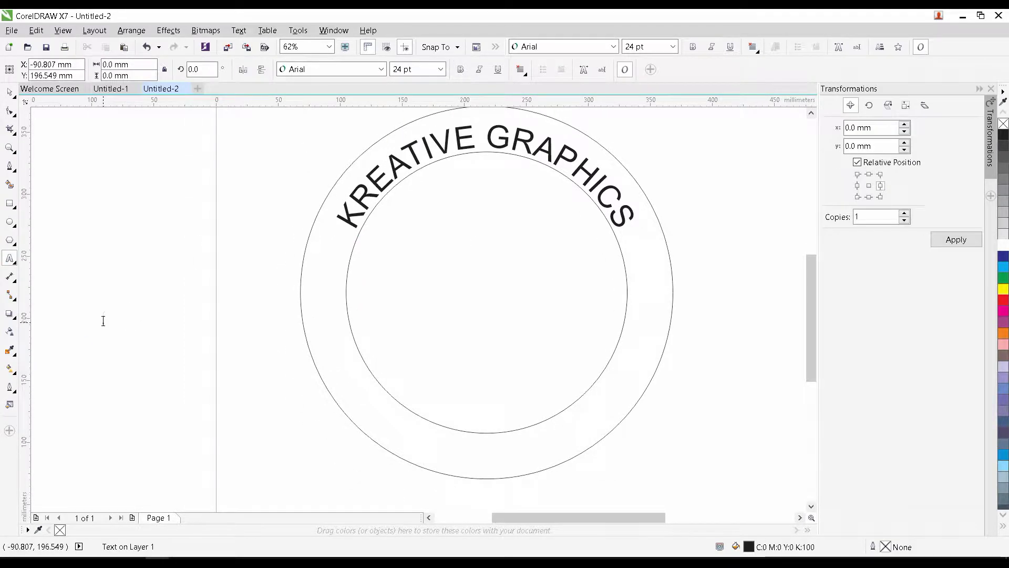
{"action": "type", "text": "KREAT"}
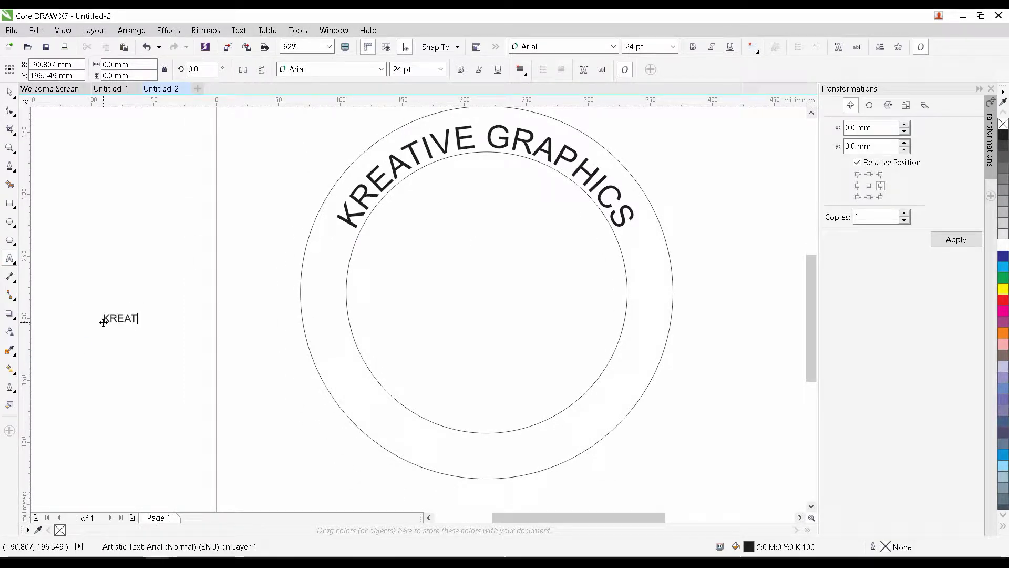
{"action": "type", "text": "IVE GRAPHICS"}
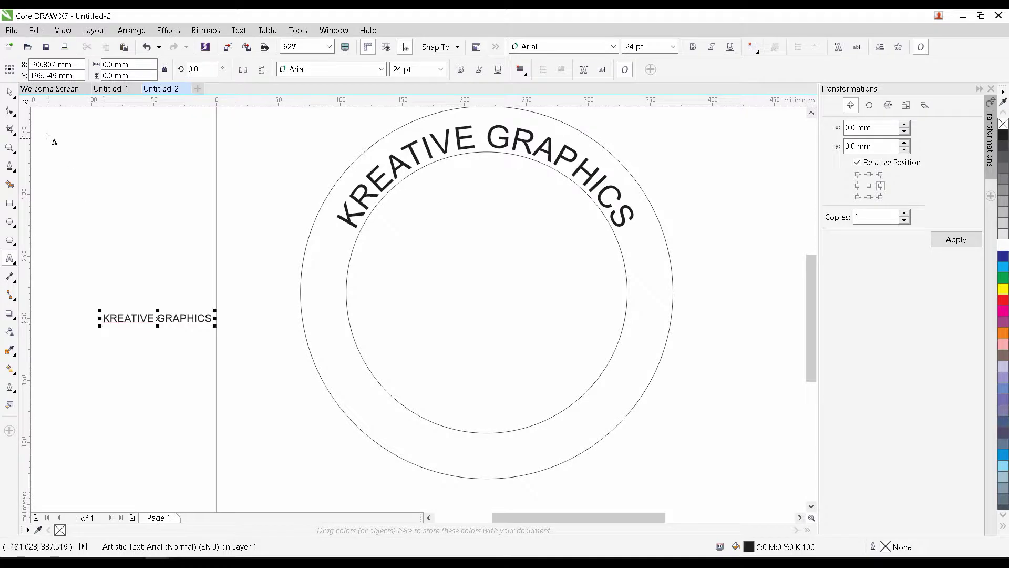
{"action": "left_click", "coordinate": [10, 92]}
{"action": "left_click_drag", "start_coordinate": [336, 323], "coordinate": [296, 306]}
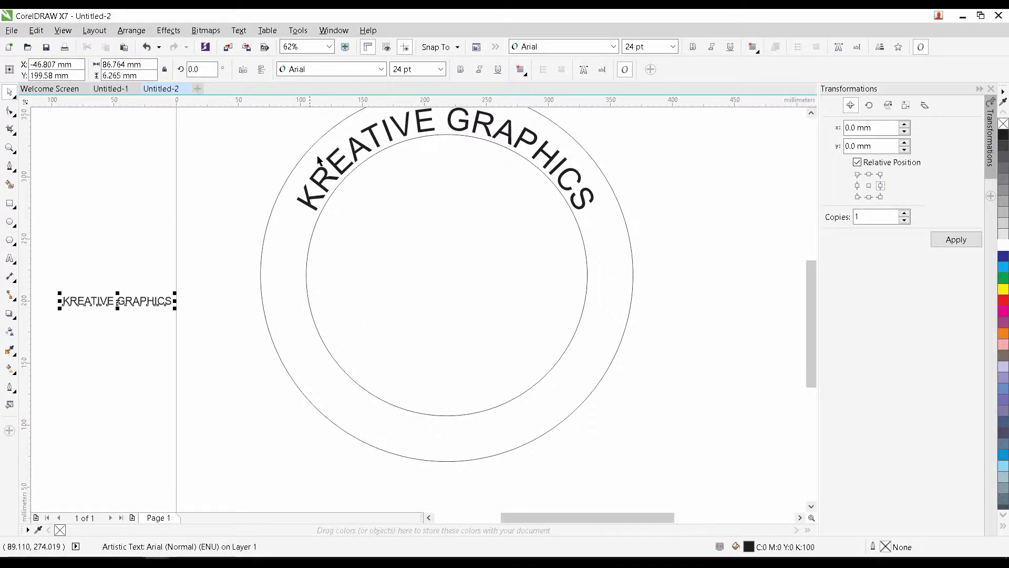
{"action": "left_click", "coordinate": [441, 70]}
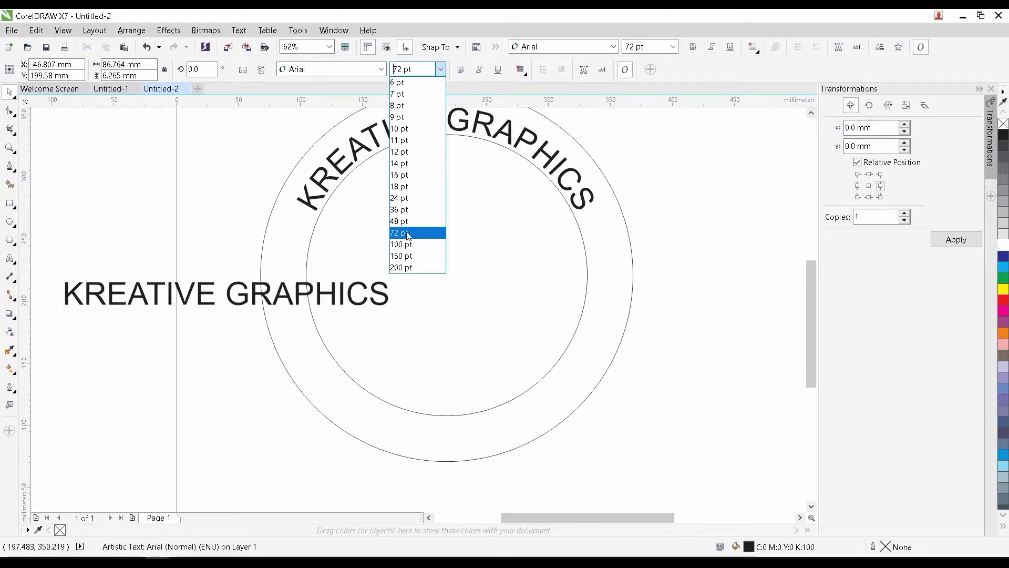
{"action": "left_click", "coordinate": [408, 233]}
Step: Fit the second text to the inner circle's path, centred along the lower half of the ring at a distance of -28.575 mm
{"action": "scroll", "coordinate": [237, 252], "scroll_direction": "down", "scroll_amount": 1}
{"action": "left_click", "coordinate": [239, 31]}
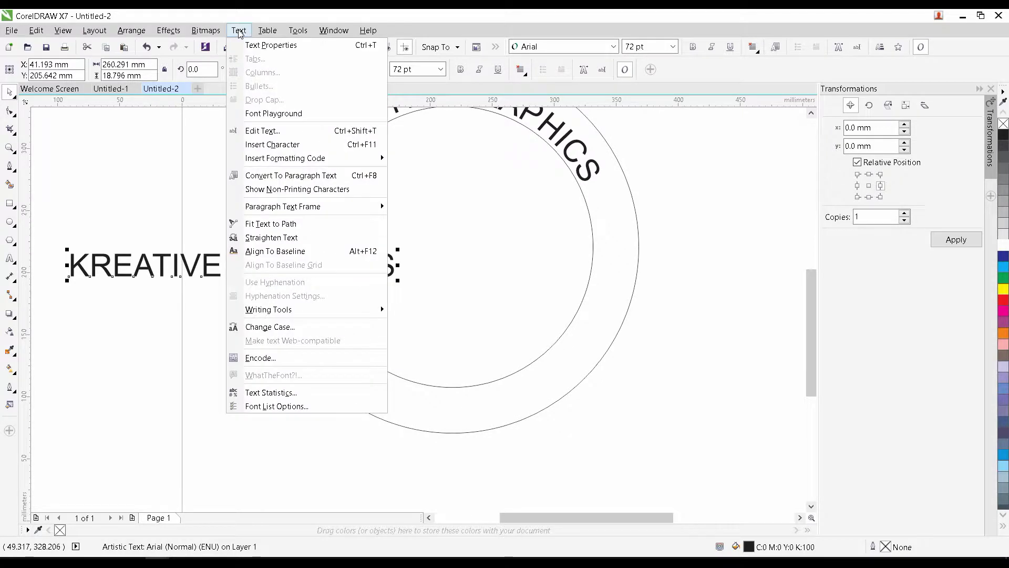
{"action": "left_click", "coordinate": [260, 228]}
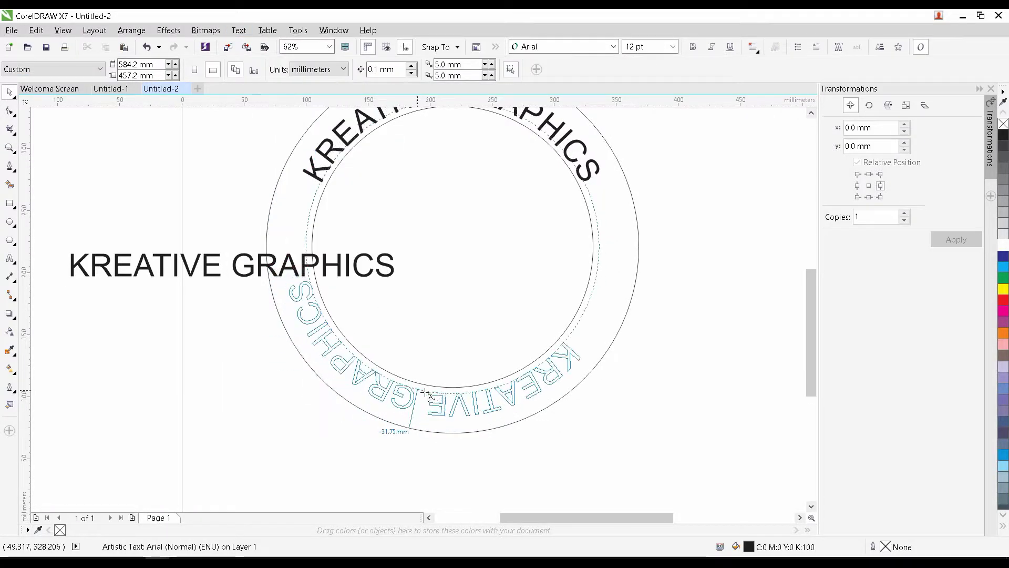
{"action": "left_click", "coordinate": [458, 403]}
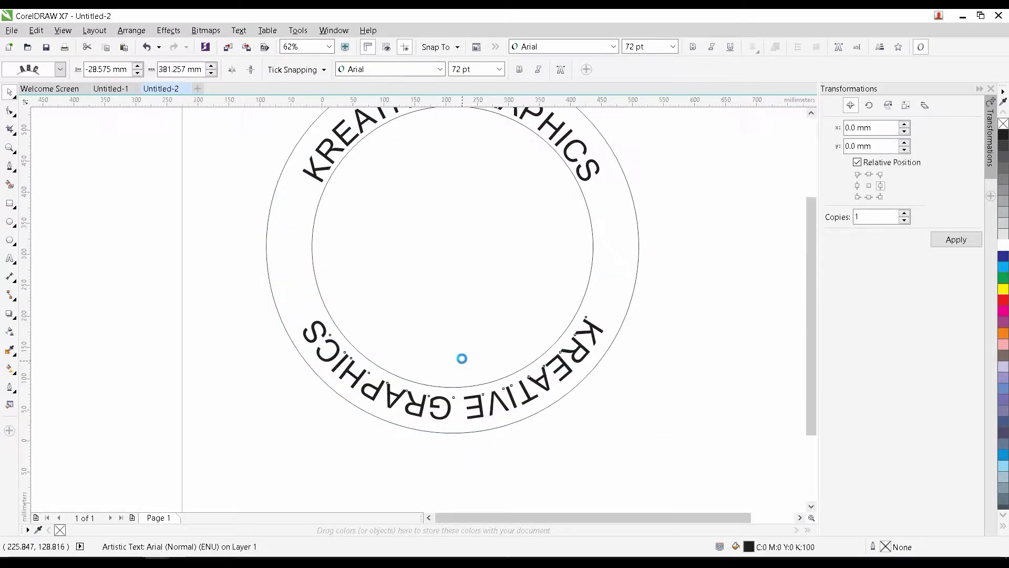
{"action": "scroll", "coordinate": [462, 358], "scroll_direction": "down", "scroll_amount": 1}
{"action": "left_click_drag", "start_coordinate": [529, 313], "coordinate": [477, 289]}
{"action": "scroll", "coordinate": [289, 295], "scroll_direction": "up", "scroll_amount": 1}
{"action": "left_click", "coordinate": [290, 299]}
{"action": "left_click_drag", "start_coordinate": [364, 265], "coordinate": [298, 254]}
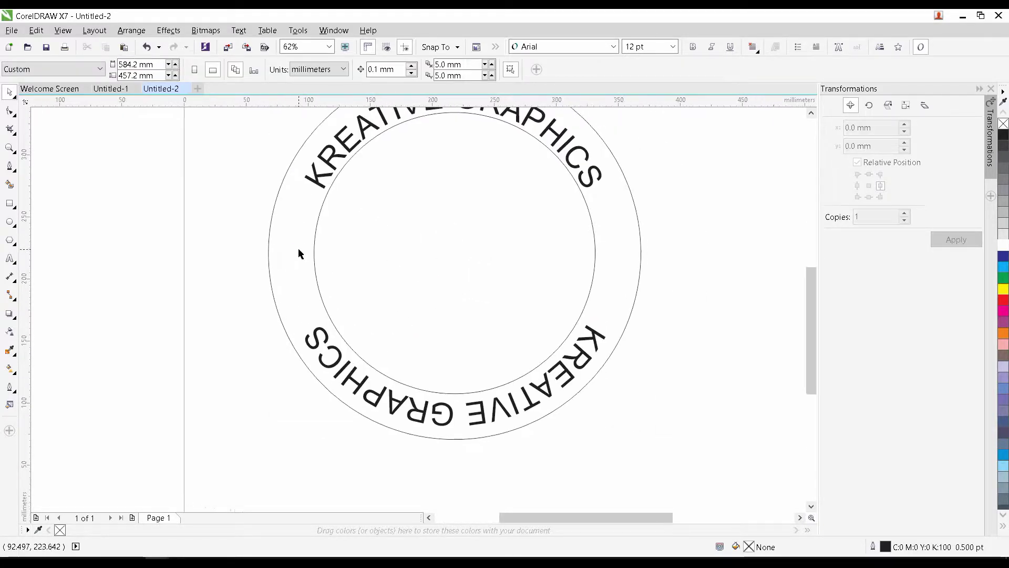
{"action": "left_click_drag", "start_coordinate": [374, 194], "coordinate": [364, 200]}
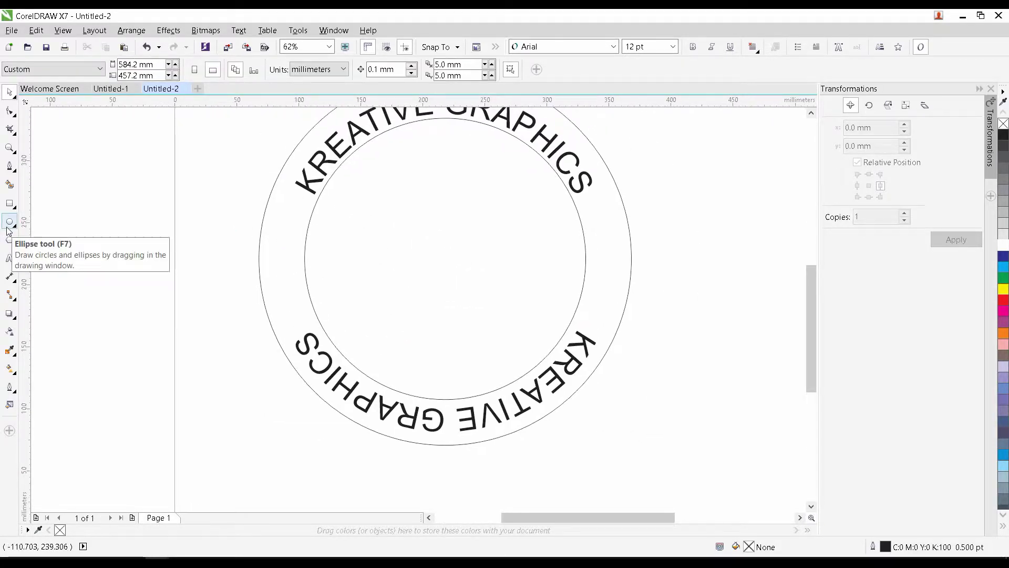
Step: Draw a five-pointed star about 22 by 18 mm in the left side of the ring, between the two texts
{"action": "left_click", "coordinate": [11, 242]}
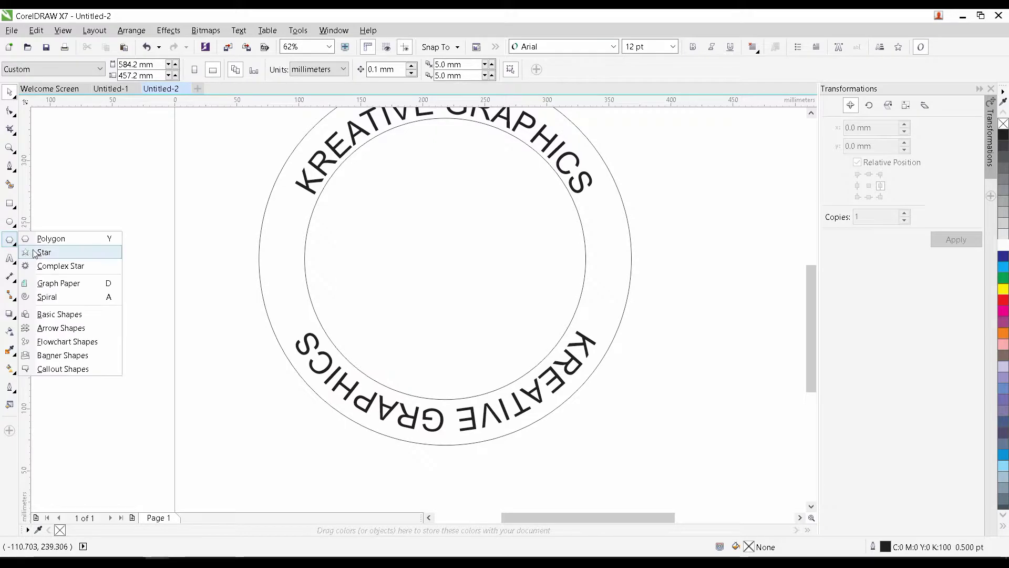
{"action": "left_click", "coordinate": [45, 251]}
{"action": "scroll", "coordinate": [271, 257], "scroll_direction": "up", "scroll_amount": 2}
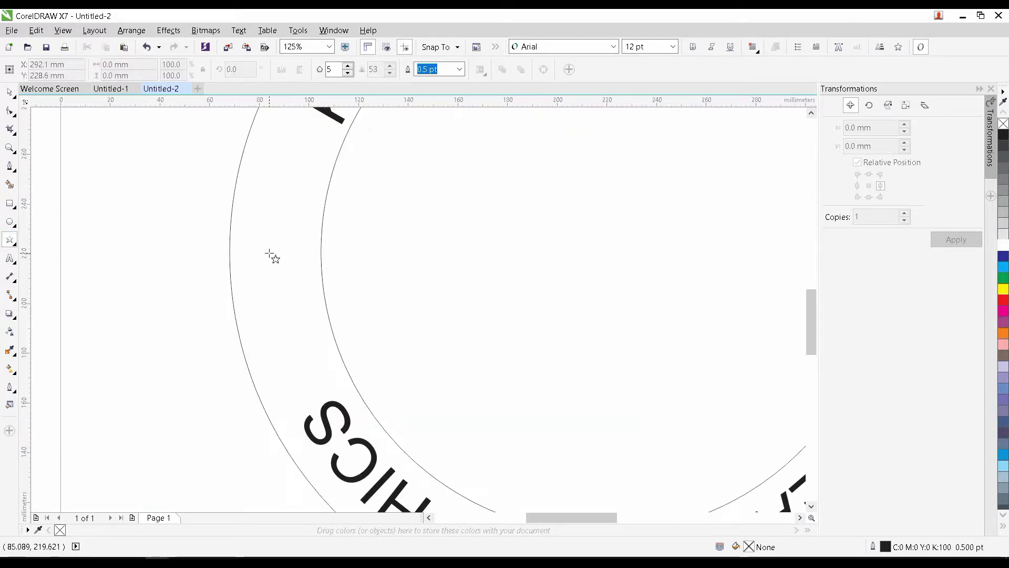
{"action": "left_click_drag", "start_coordinate": [252, 239], "coordinate": [218, 248]}
{"action": "key", "text": "space"}
{"action": "scroll", "coordinate": [290, 267], "scroll_direction": "up", "scroll_amount": 1}
Step: Place a copy of the star at the same height in the right side of the ring
{"action": "scroll", "coordinate": [283, 261], "scroll_direction": "down", "scroll_amount": 2}
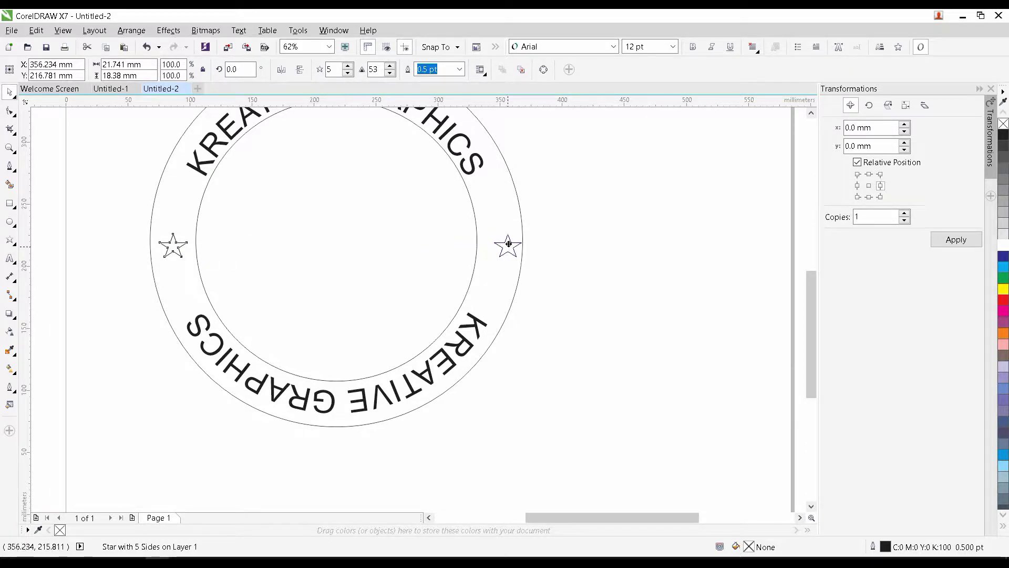
{"action": "left_click_drag", "start_coordinate": [540, 239], "coordinate": [512, 255]}
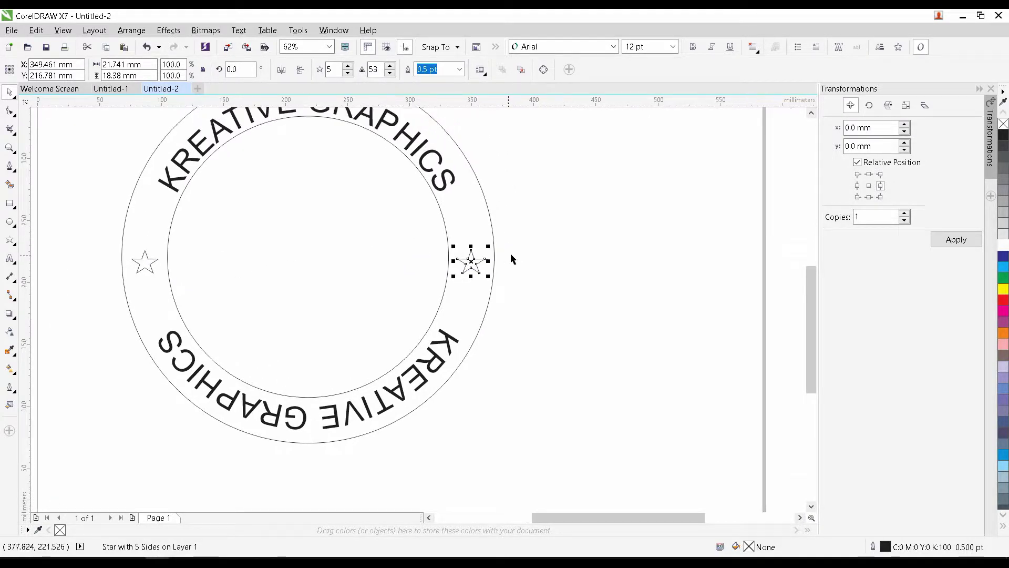
{"action": "left_click", "coordinate": [68, 241]}
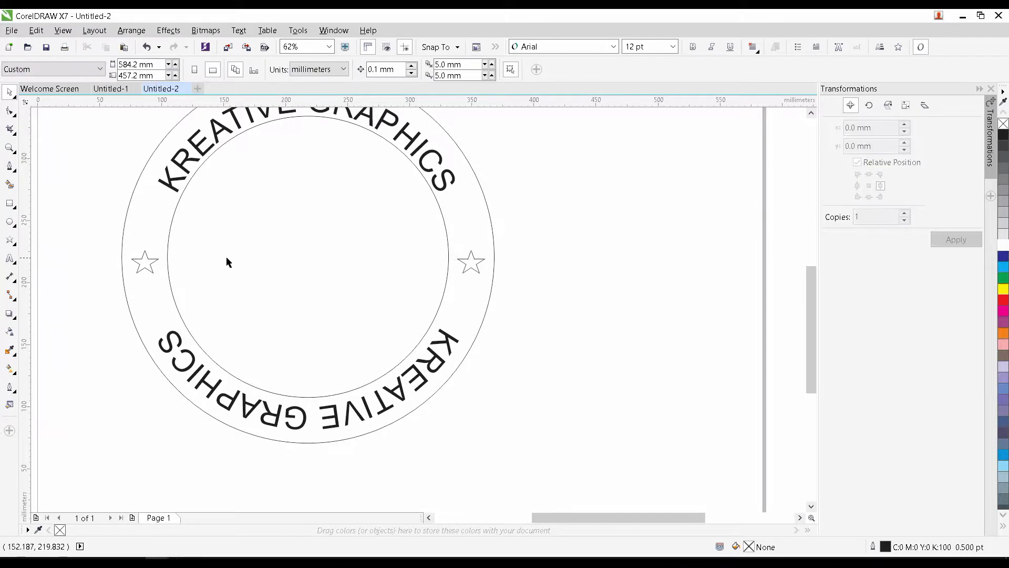
Step: Copy the KG robot logo group from the Untitled-1 document
{"action": "left_click_drag", "start_coordinate": [248, 201], "coordinate": [241, 271]}
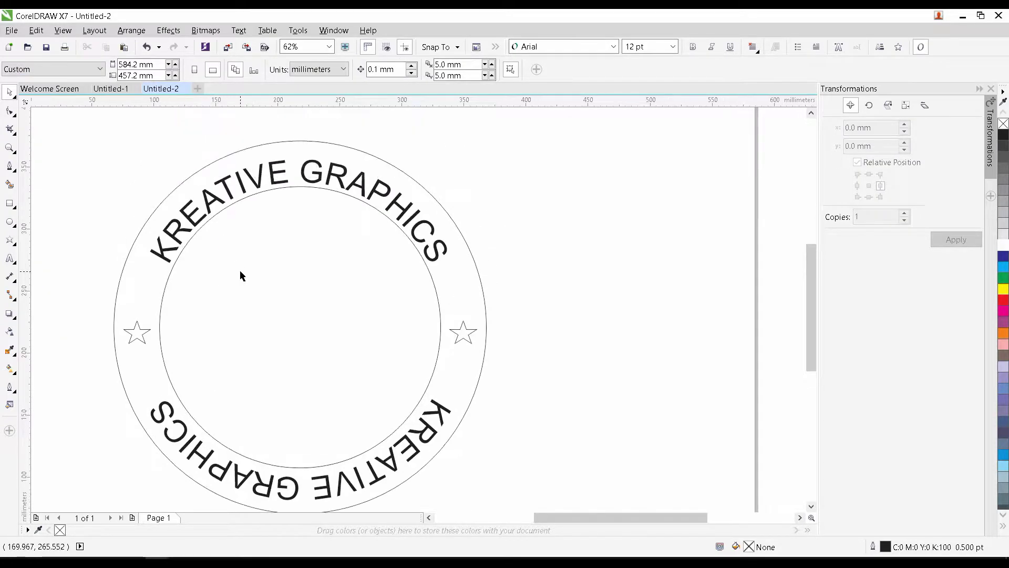
{"action": "left_click", "coordinate": [111, 88]}
{"action": "left_click_drag", "start_coordinate": [320, 221], "coordinate": [601, 349]}
{"action": "left_click", "coordinate": [529, 245]}
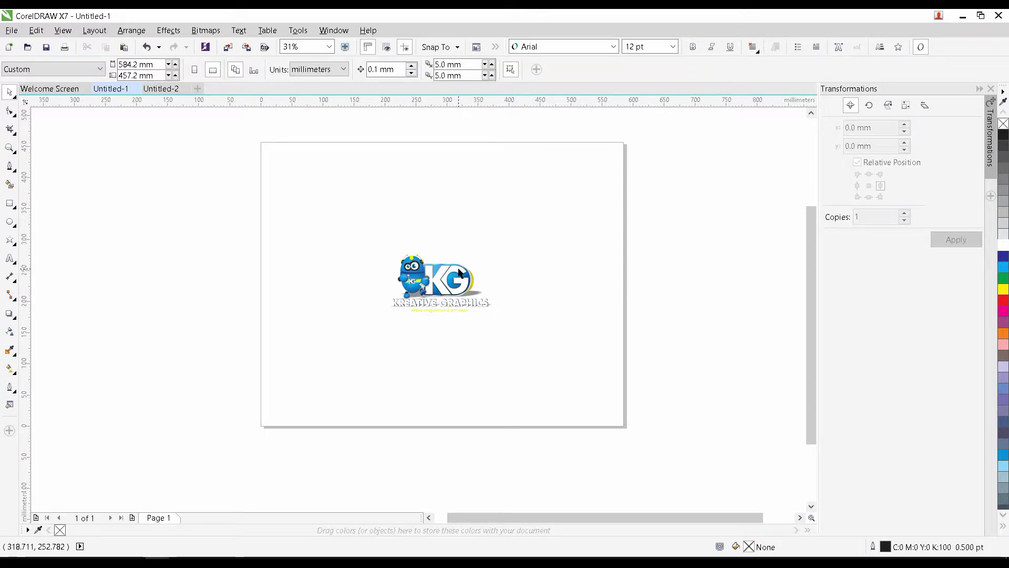
{"action": "left_click", "coordinate": [459, 273]}
{"action": "scroll", "coordinate": [481, 276], "scroll_direction": "up", "scroll_amount": 2}
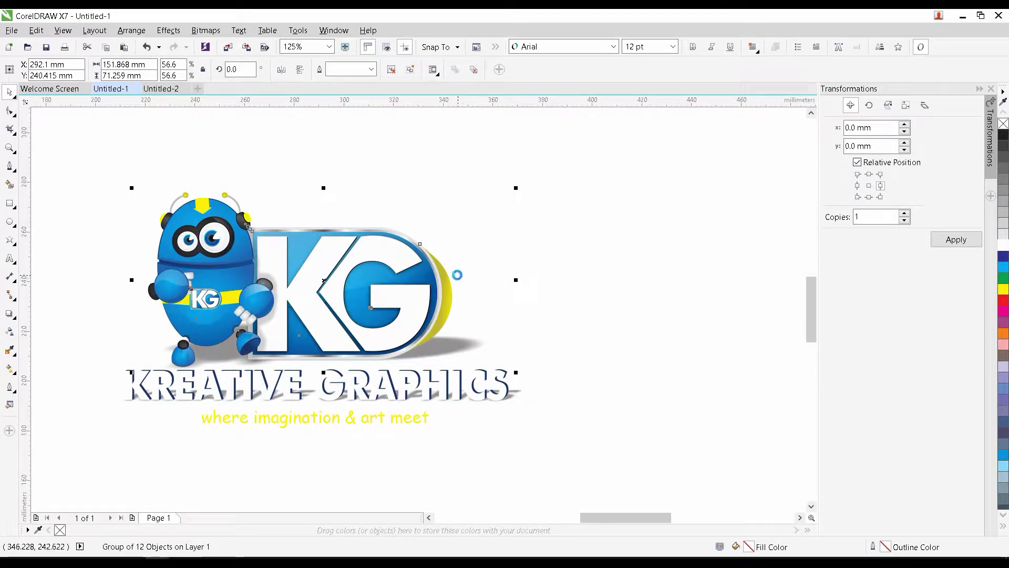
Step: Paste the logo into Untitled-2, move it inside the inner circle and enlarge it to 71.7% scale
{"action": "left_click", "coordinate": [159, 90]}
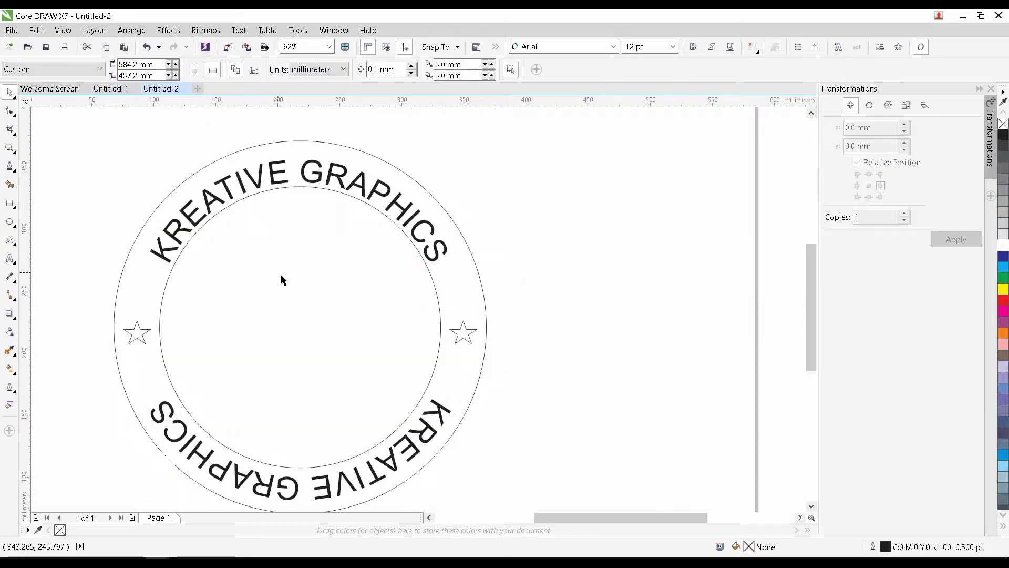
{"action": "key", "text": "ctrl+v"}
{"action": "left_click_drag", "start_coordinate": [339, 278], "coordinate": [235, 325]}
{"action": "left_click_drag", "start_coordinate": [415, 315], "coordinate": [293, 329]}
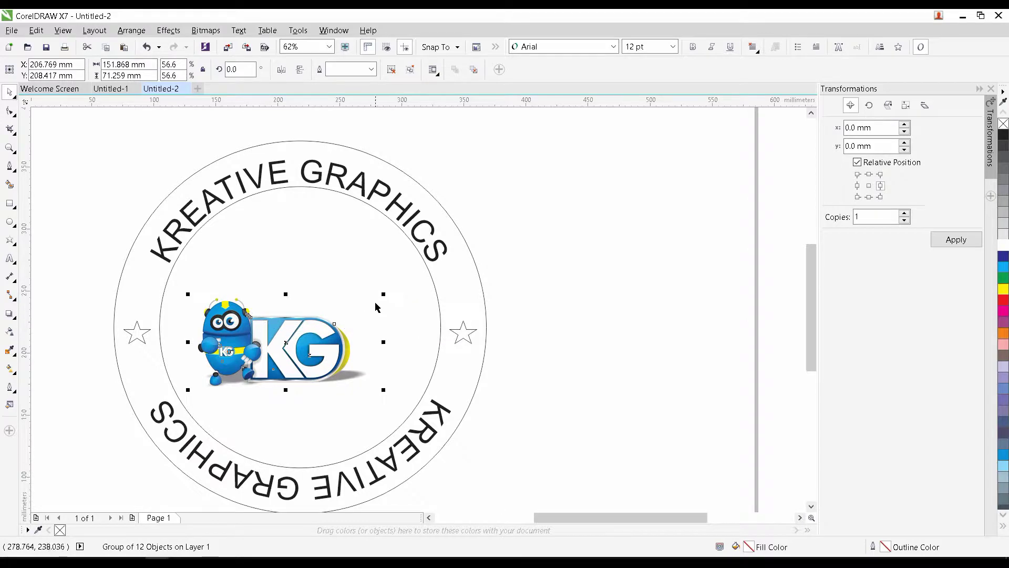
{"action": "left_click_drag", "start_coordinate": [383, 294], "coordinate": [434, 251]}
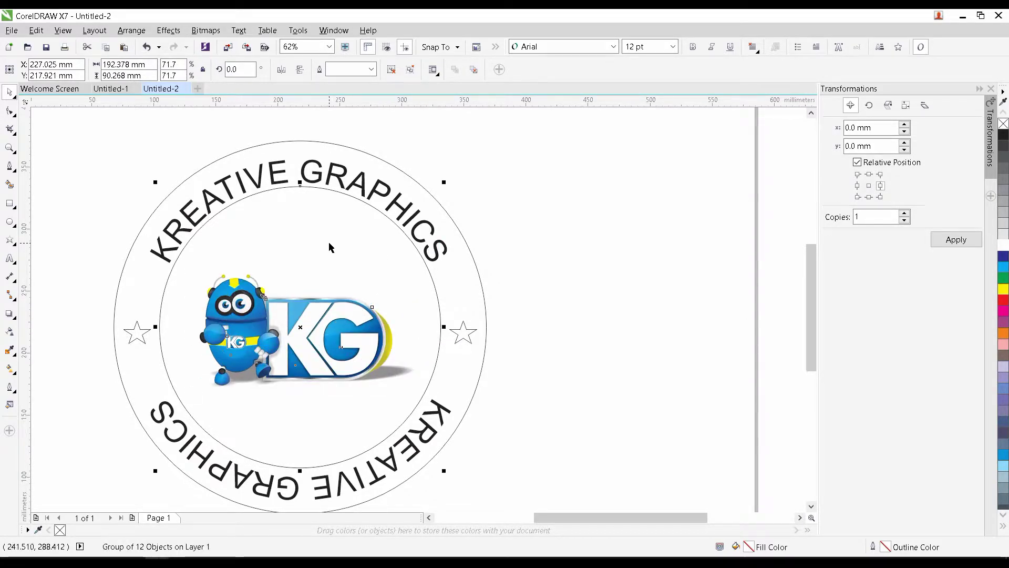
Step: Align the logo to the centre of the inner circle and enlarge it slightly from its lower right corner
{"action": "key", "text": "e"}
{"action": "key", "text": "c"}
{"action": "left_click", "coordinate": [605, 290]}
{"action": "left_click", "coordinate": [304, 303]}
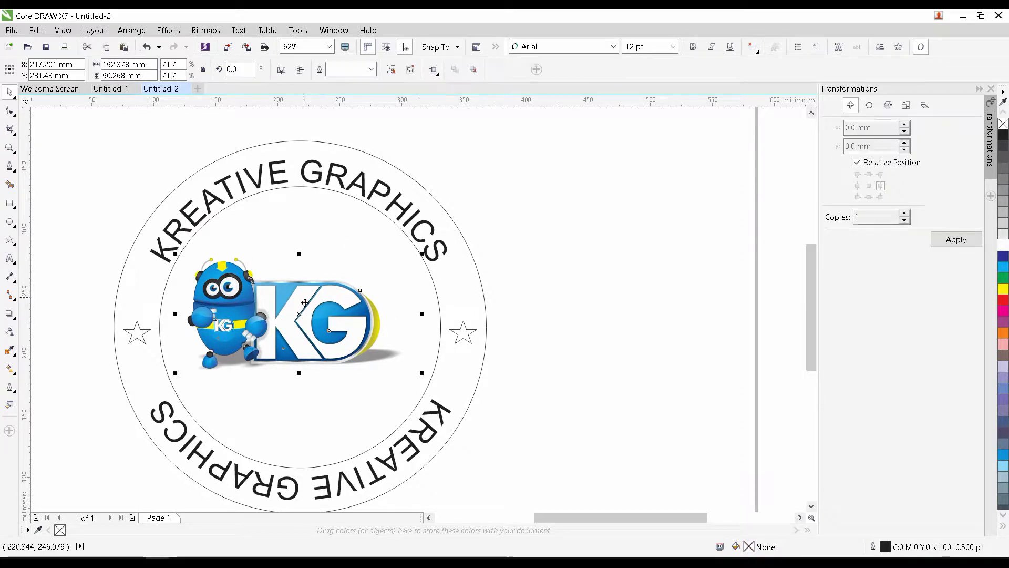
{"action": "left_click_drag", "start_coordinate": [422, 372], "coordinate": [441, 400]}
Step: Fill the inner circle with a fountain fill and make it an elliptical gradient
{"action": "left_click", "coordinate": [437, 254]}
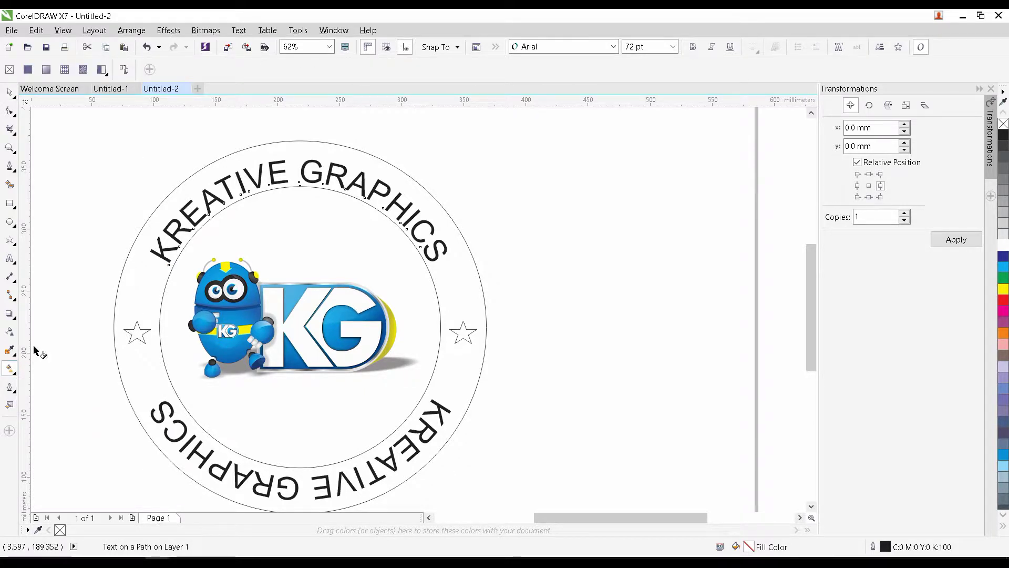
{"action": "left_click", "coordinate": [295, 245]}
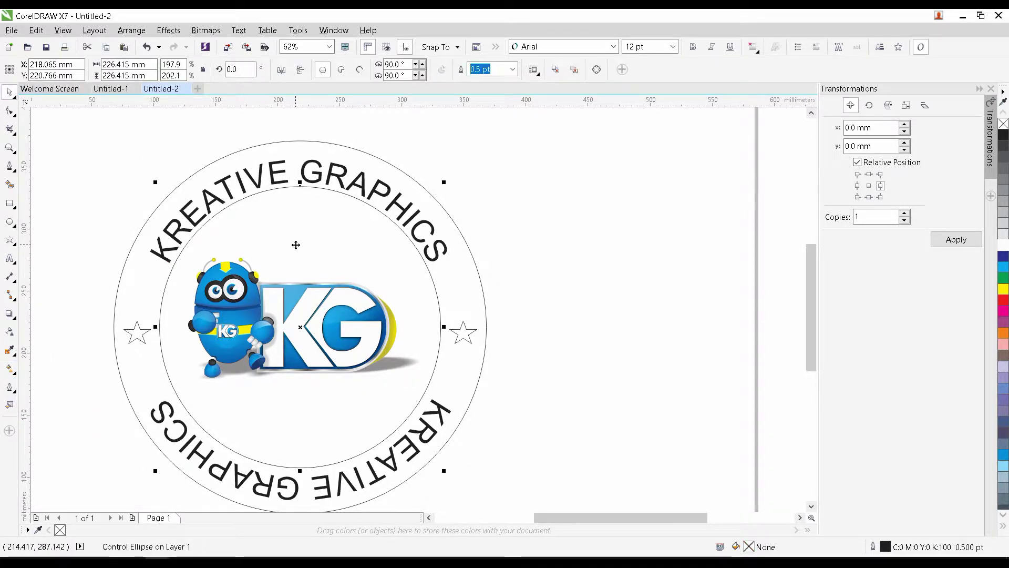
{"action": "left_click", "coordinate": [10, 369]}
{"action": "left_click", "coordinate": [46, 69]}
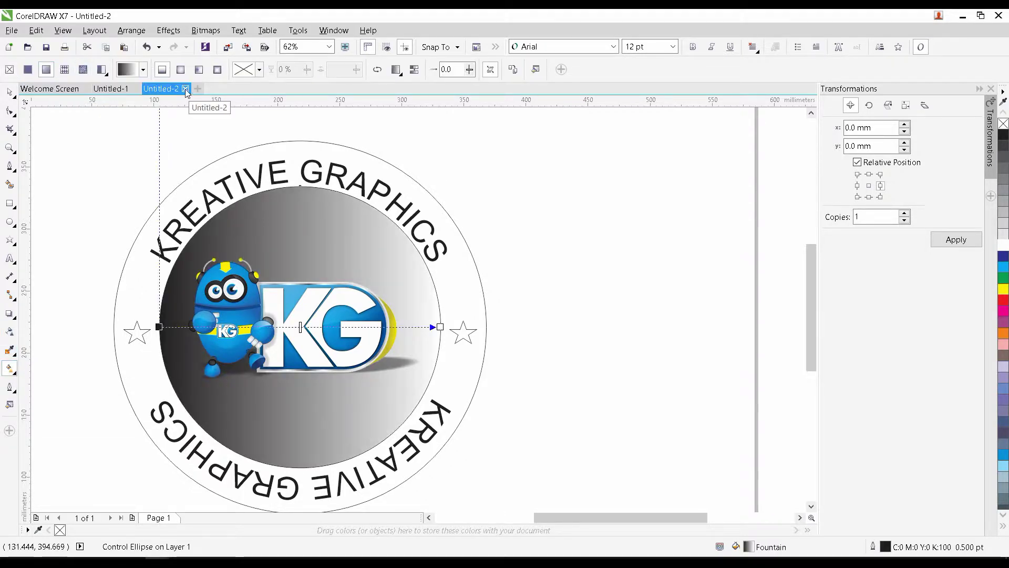
{"action": "left_click", "coordinate": [180, 69]}
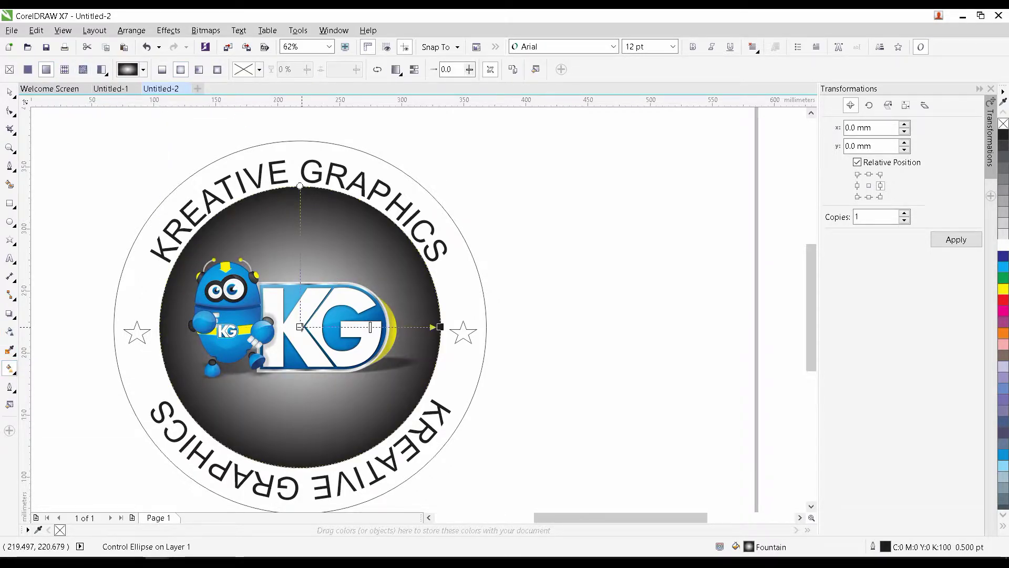
Step: Set the gradient's centre colour to the logo's blue, C96 M22 Y0 K0, by sampling it from the robot
{"action": "left_click", "coordinate": [300, 326]}
{"action": "left_click", "coordinate": [264, 343]}
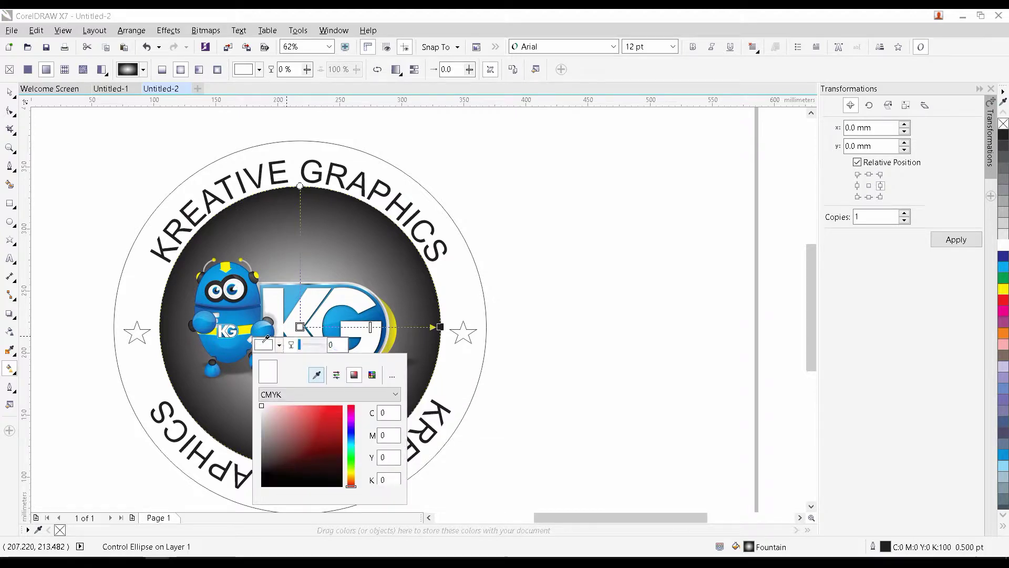
{"action": "left_click", "coordinate": [256, 335]}
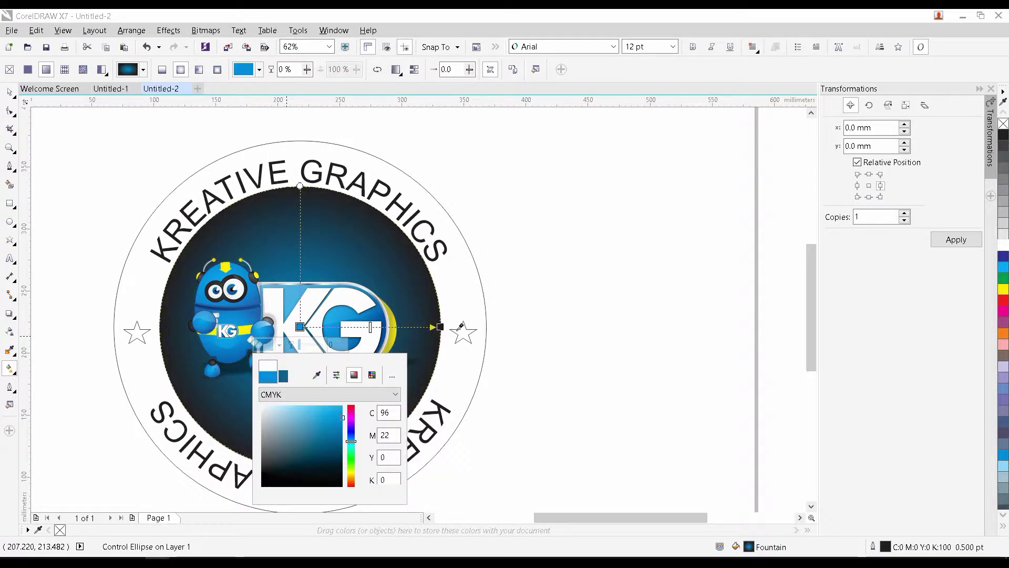
Step: Set the inner circle gradient's outer colour to a darker shade of the logo's blue, C100 M65 Y26 K7
{"action": "left_click", "coordinate": [440, 327]}
{"action": "left_click", "coordinate": [419, 345]}
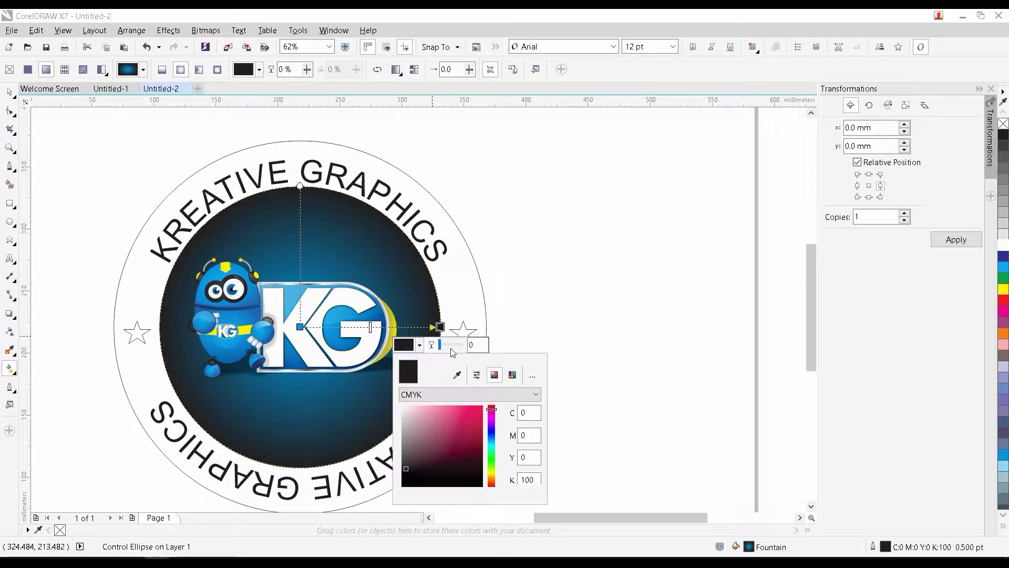
{"action": "left_click", "coordinate": [457, 375]}
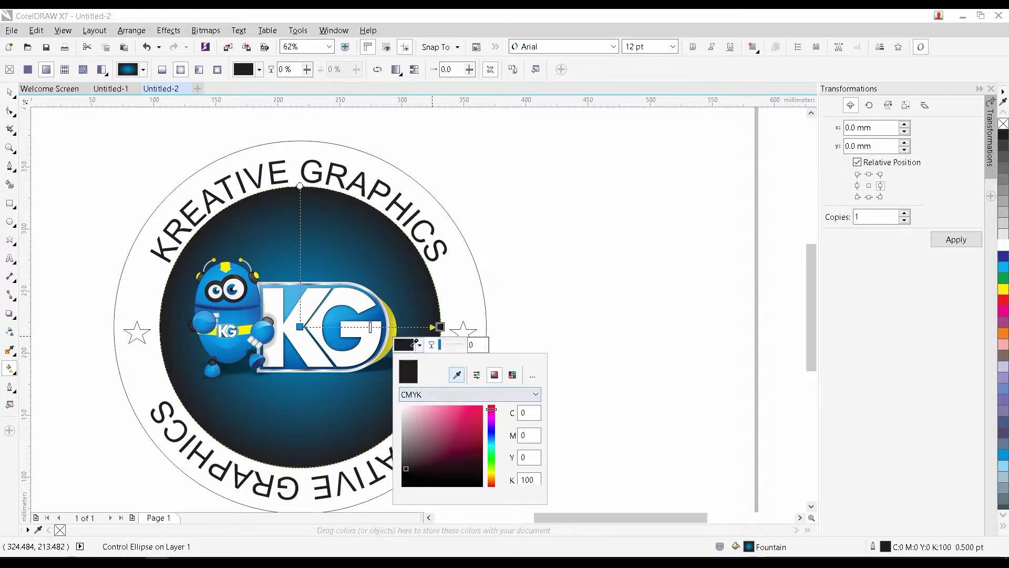
{"action": "left_click", "coordinate": [243, 266]}
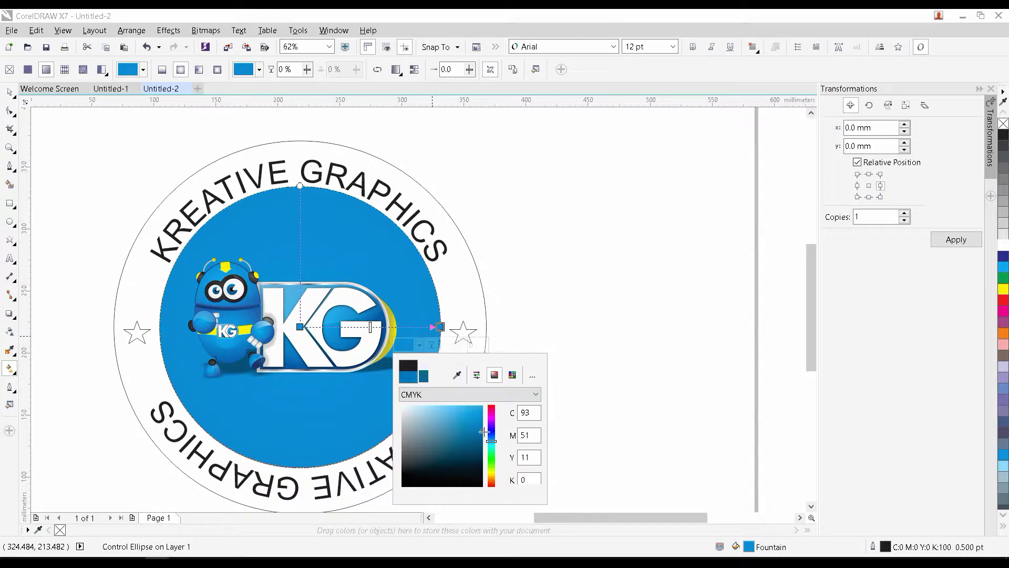
{"action": "left_click_drag", "start_coordinate": [484, 431], "coordinate": [483, 436]}
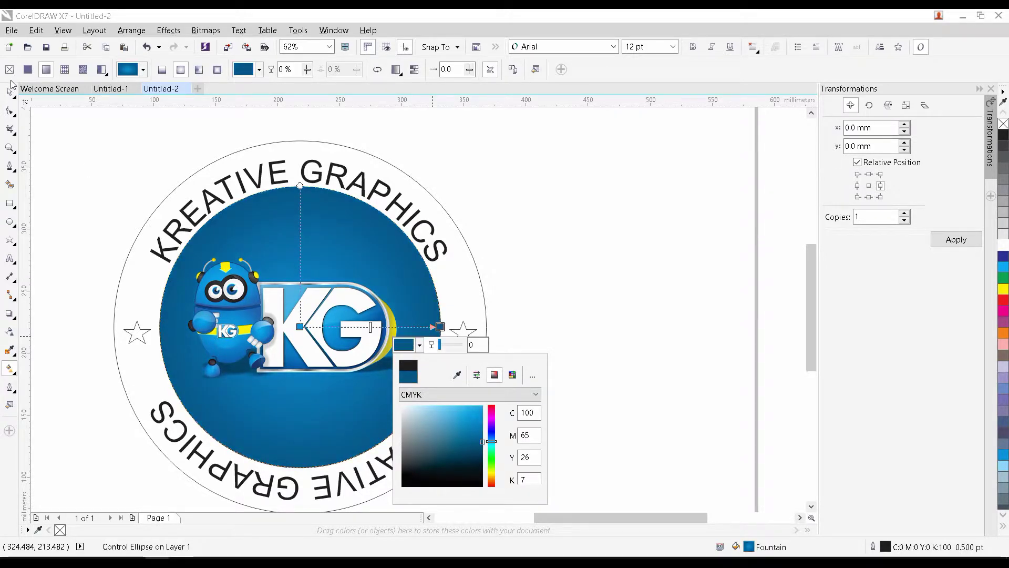
{"action": "left_click", "coordinate": [70, 174]}
{"action": "left_click", "coordinate": [10, 92]}
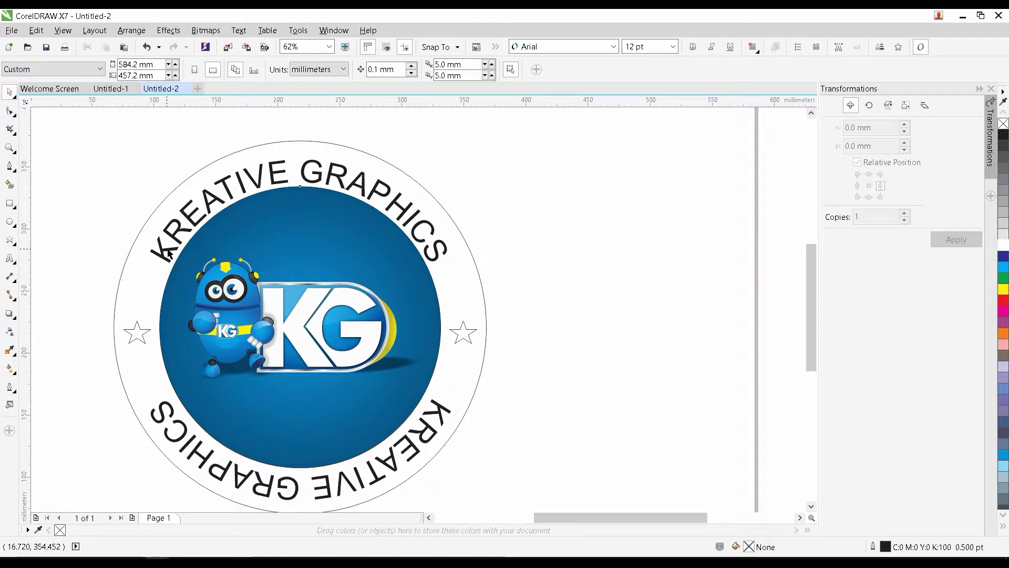
{"action": "left_click", "coordinate": [161, 262]}
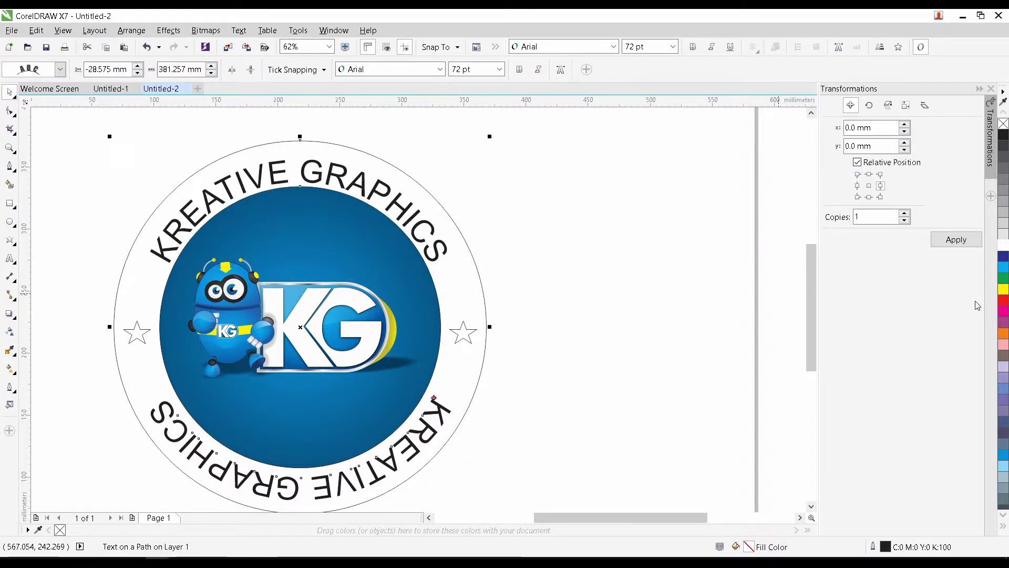
{"action": "left_click", "coordinate": [1004, 288]}
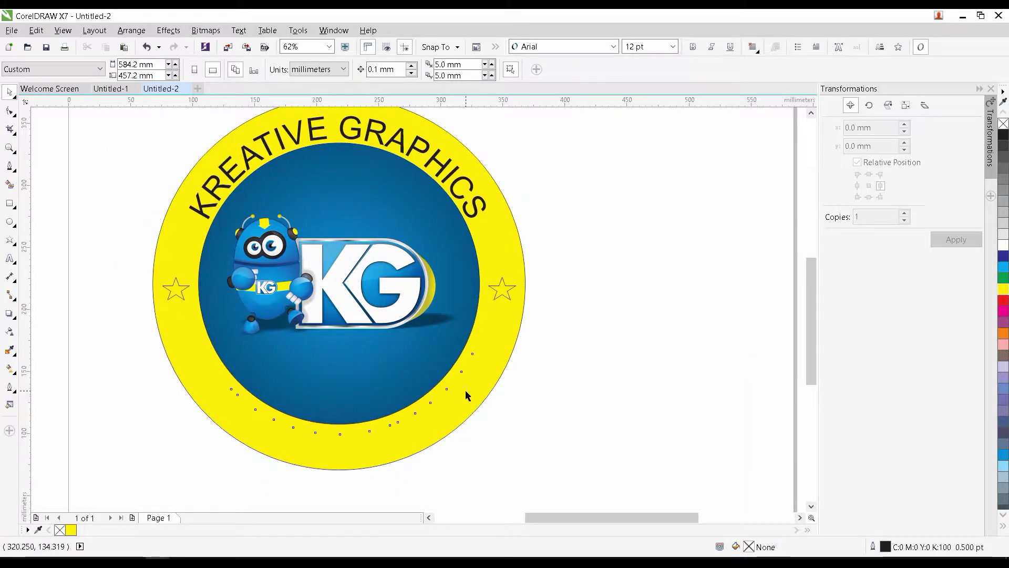
{"action": "left_click", "coordinate": [466, 394]}
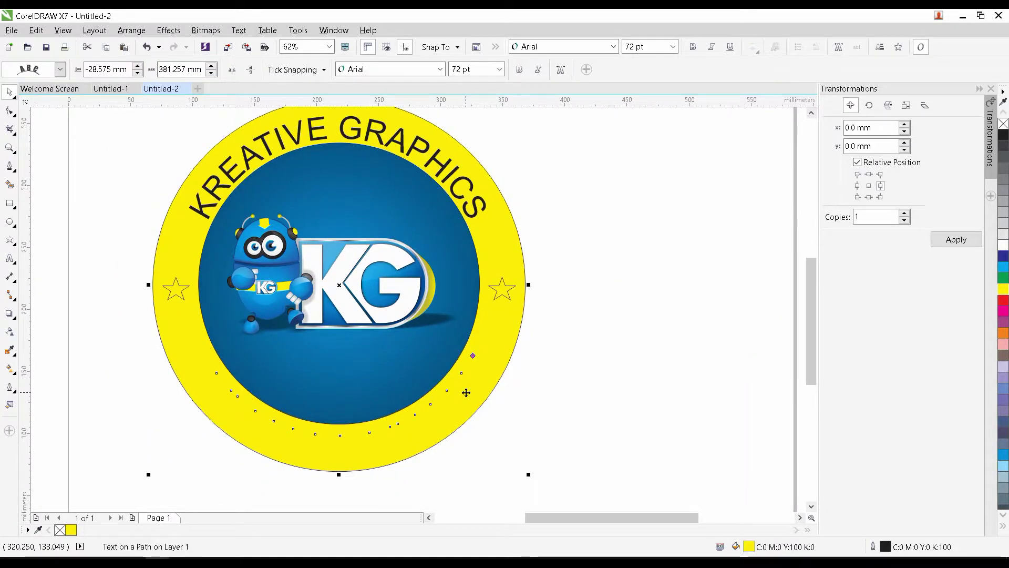
{"action": "key", "text": "ctrl+z"}
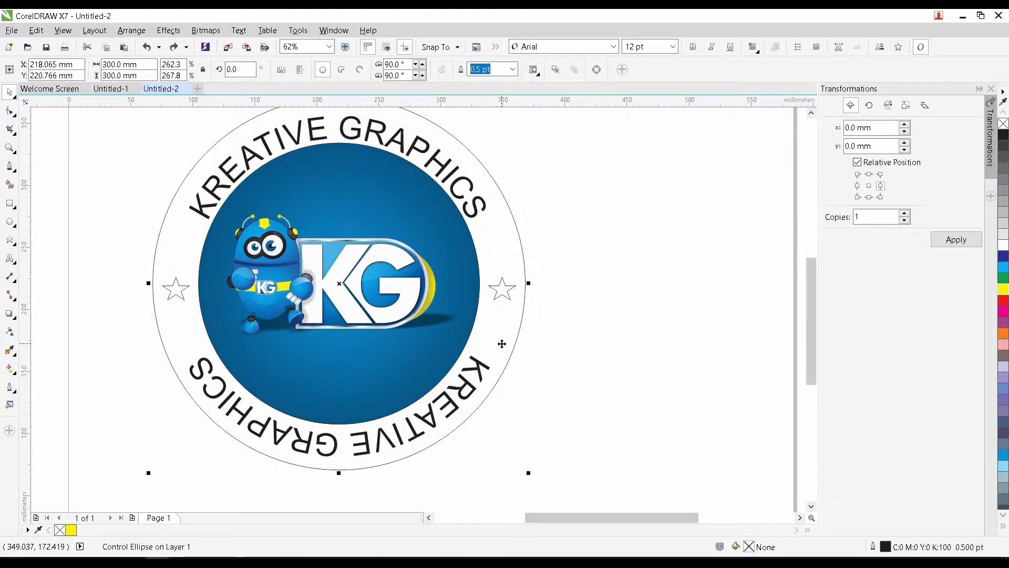
Step: Fill the outer circle with yellow, C0 M0 Y100 K0, leaving both text arcs black
{"action": "left_click", "coordinate": [1003, 289]}
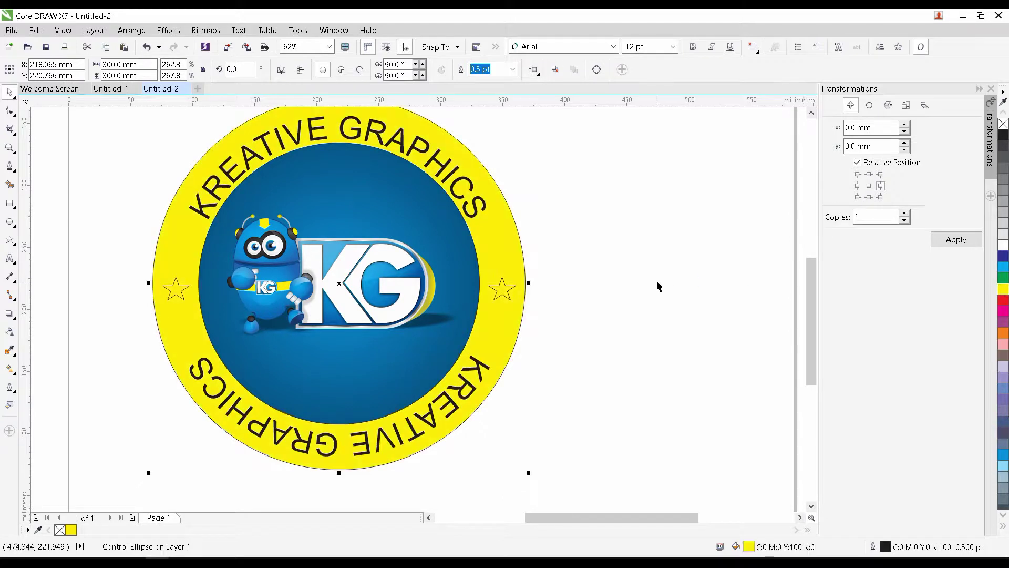
{"action": "left_click", "coordinate": [640, 288]}
{"action": "left_click", "coordinate": [169, 298]}
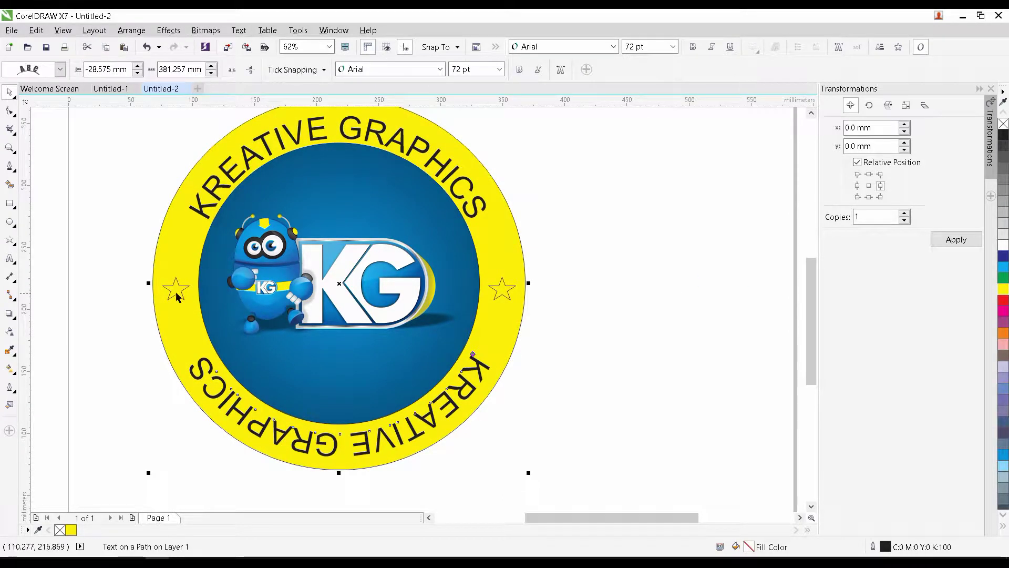
Step: Fill both stars in the yellow ring with white and remove their outlines
{"action": "left_click", "coordinate": [176, 289]}
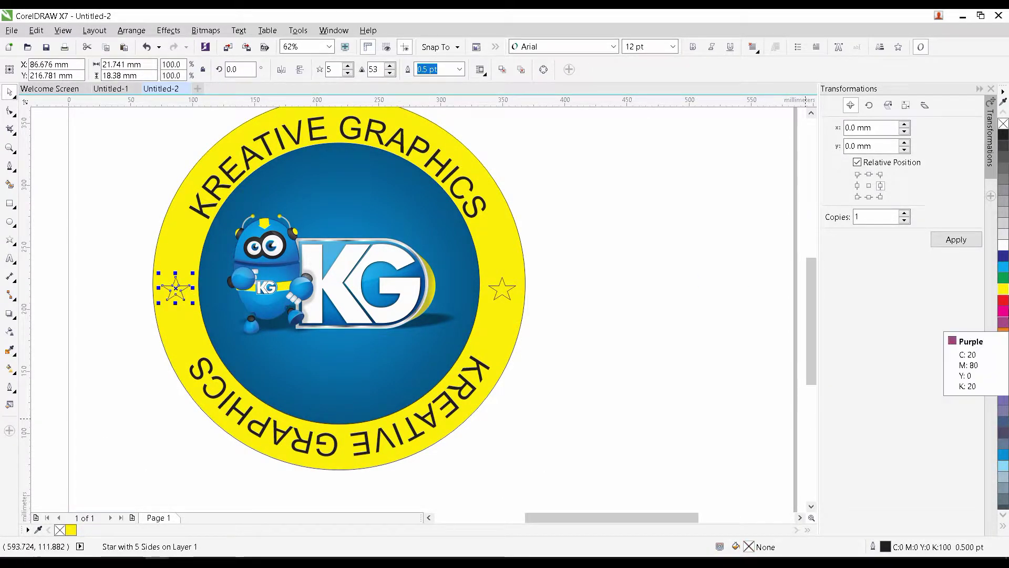
{"action": "left_click", "coordinate": [1004, 244]}
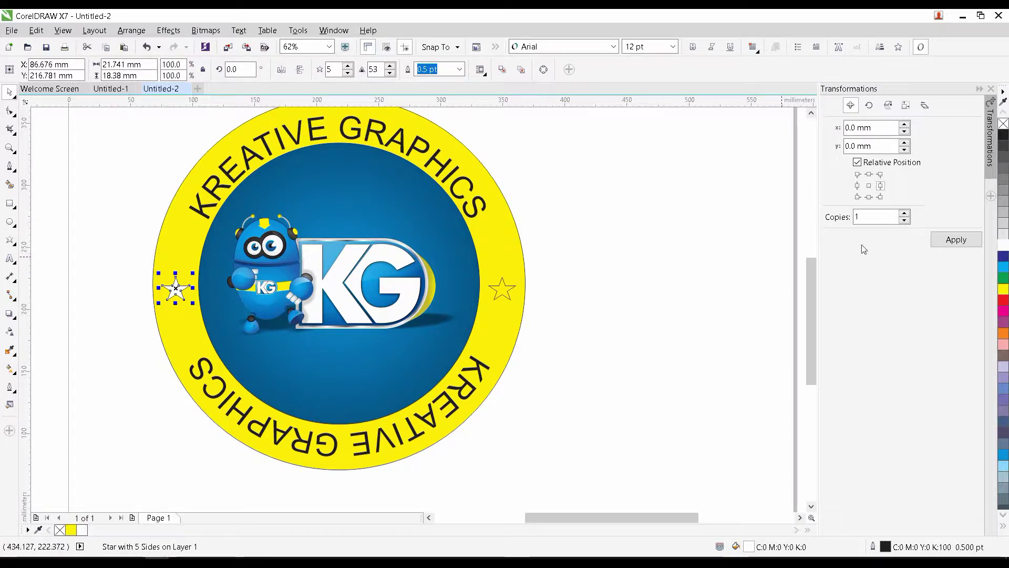
{"action": "right_click", "coordinate": [1004, 123]}
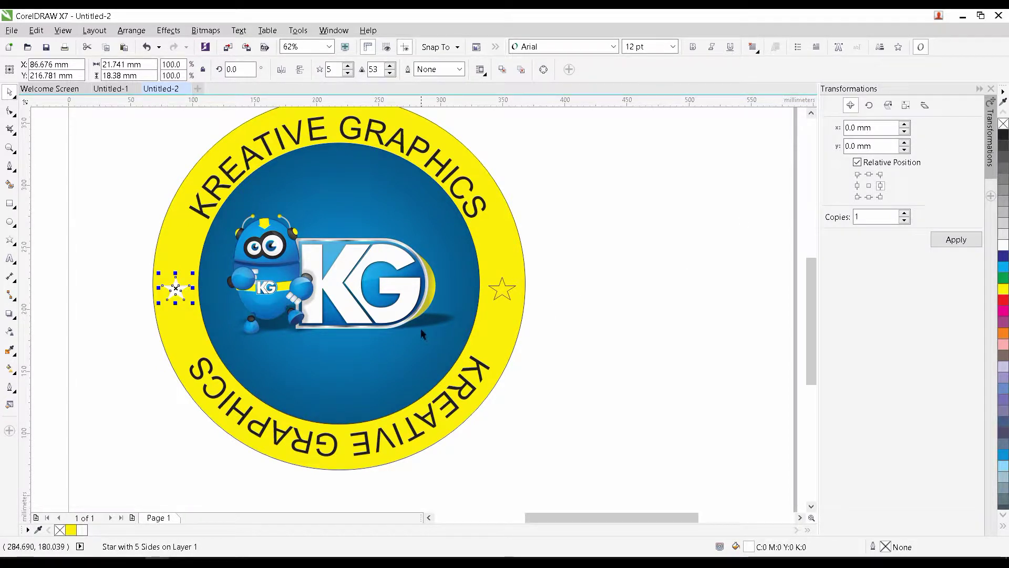
{"action": "left_click", "coordinate": [503, 295]}
{"action": "left_click", "coordinate": [1005, 244]}
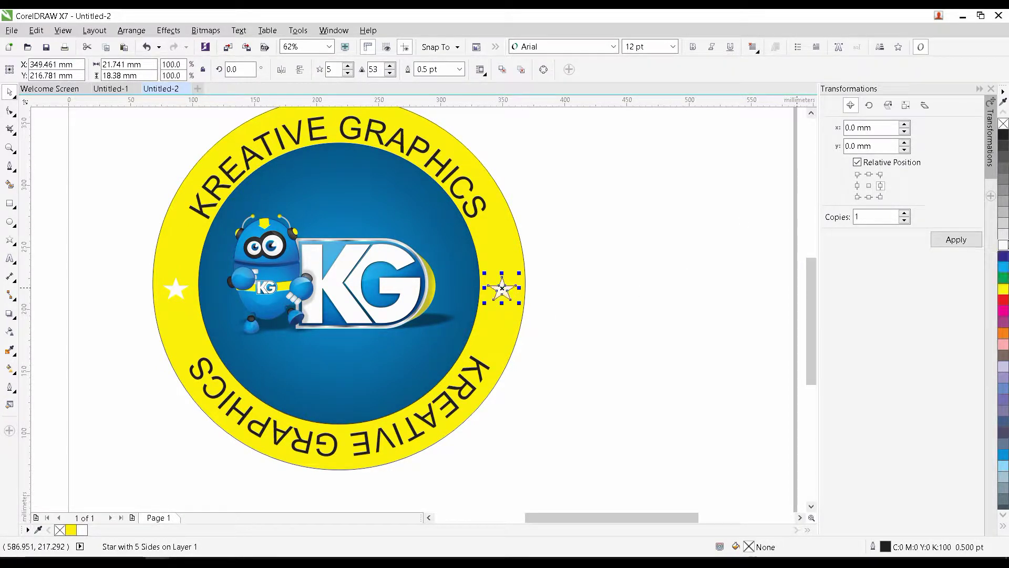
{"action": "right_click", "coordinate": [1003, 123]}
{"action": "left_click", "coordinate": [660, 225]}
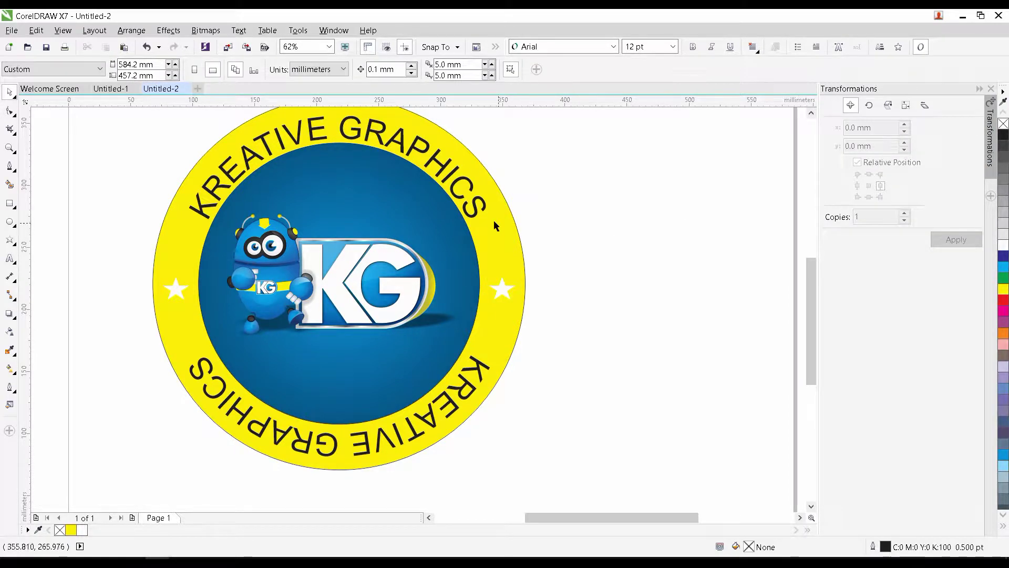
Step: Scale the whole seal down proportionally and move it to the left half of the page
{"action": "scroll", "coordinate": [500, 223], "scroll_direction": "down", "scroll_amount": 2}
{"action": "left_click_drag", "start_coordinate": [526, 223], "coordinate": [273, 392]}
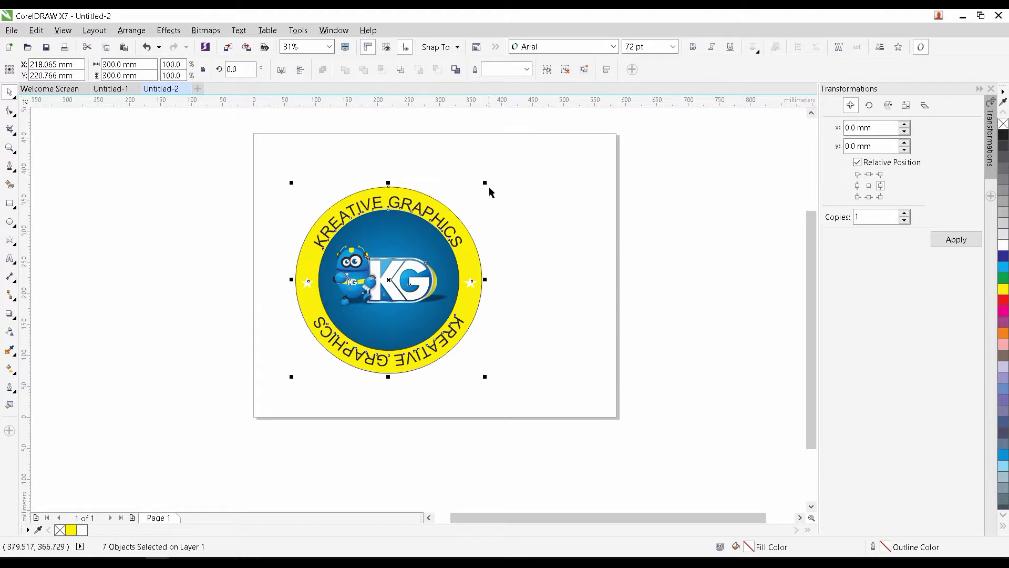
{"action": "left_click_drag", "start_coordinate": [482, 190], "coordinate": [428, 234]}
{"action": "left_click_drag", "start_coordinate": [342, 285], "coordinate": [316, 276]}
{"action": "left_click", "coordinate": [513, 269]}
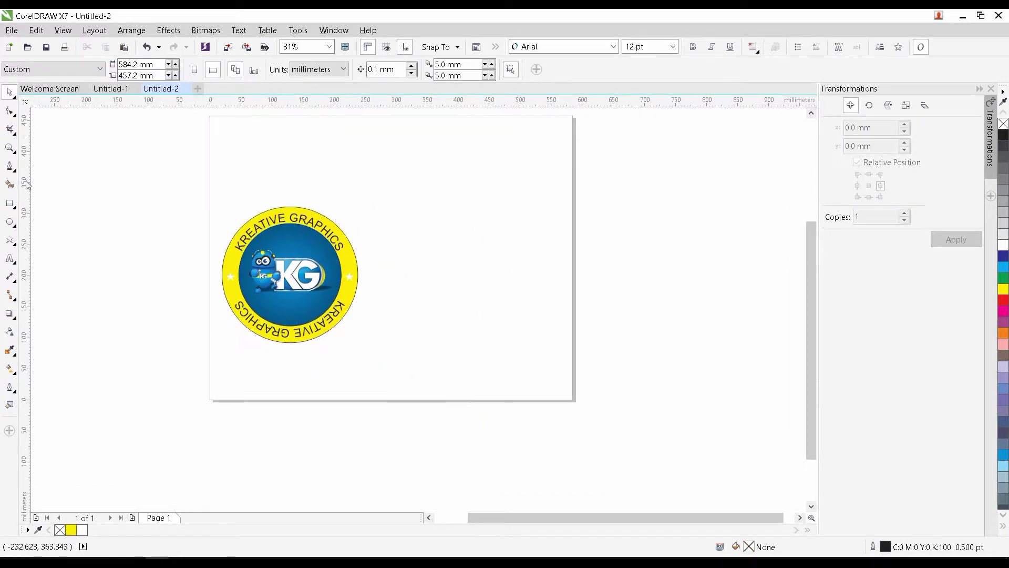
Step: Draw a six-sided polygon about 165 mm wide and 181 mm high in the empty area beside the seal
{"action": "left_click", "coordinate": [11, 243]}
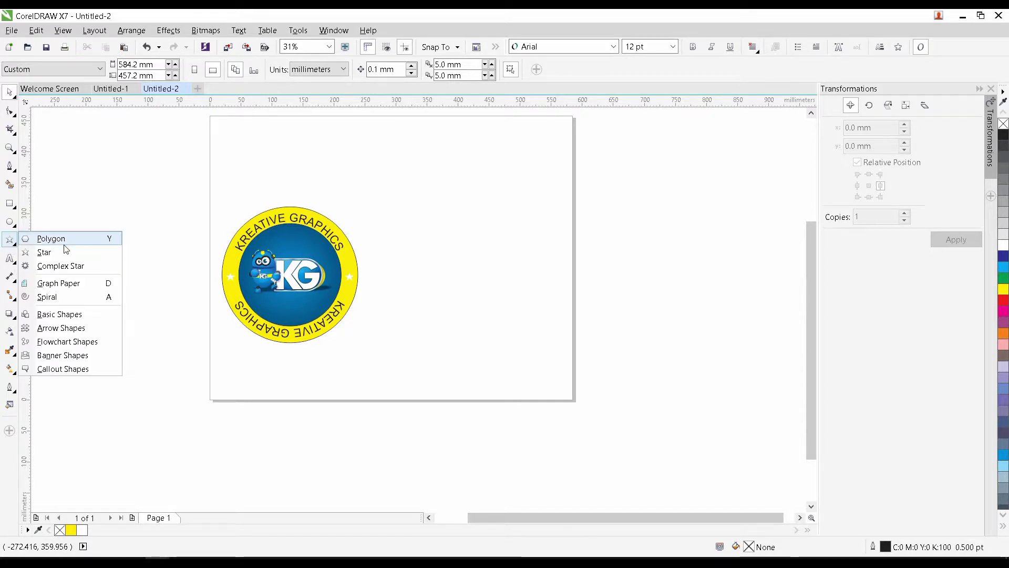
{"action": "left_click", "coordinate": [67, 251]}
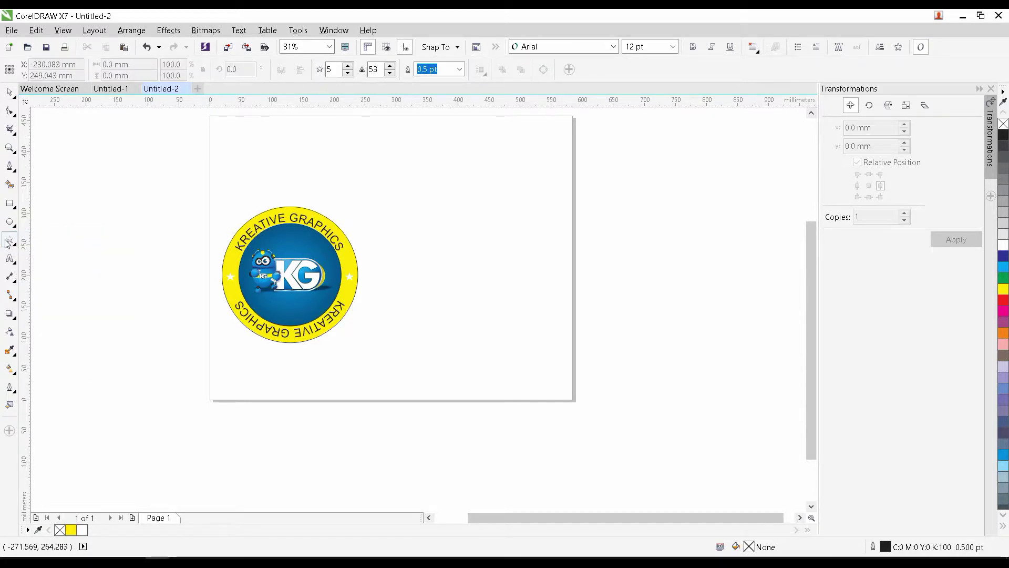
{"action": "left_click", "coordinate": [5, 240]}
{"action": "left_click", "coordinate": [45, 238]}
{"action": "scroll", "coordinate": [478, 257], "scroll_direction": "up", "scroll_amount": 1}
{"action": "left_click_drag", "start_coordinate": [378, 219], "coordinate": [603, 446]}
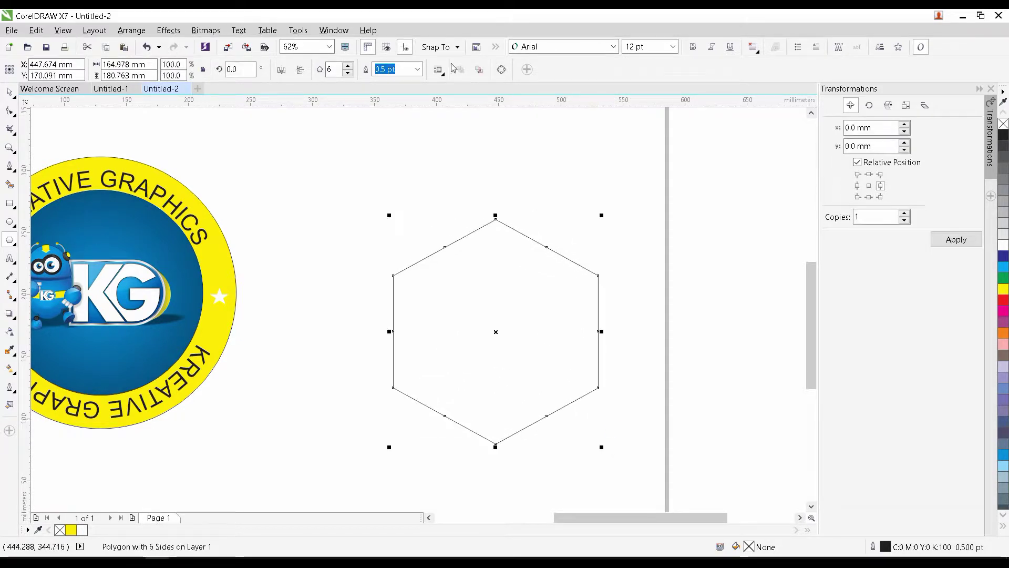
Step: Reduce the polygon to four sides and set its width and height to 200 mm each
{"action": "left_click", "coordinate": [348, 73]}
{"action": "left_click", "coordinate": [348, 73]}
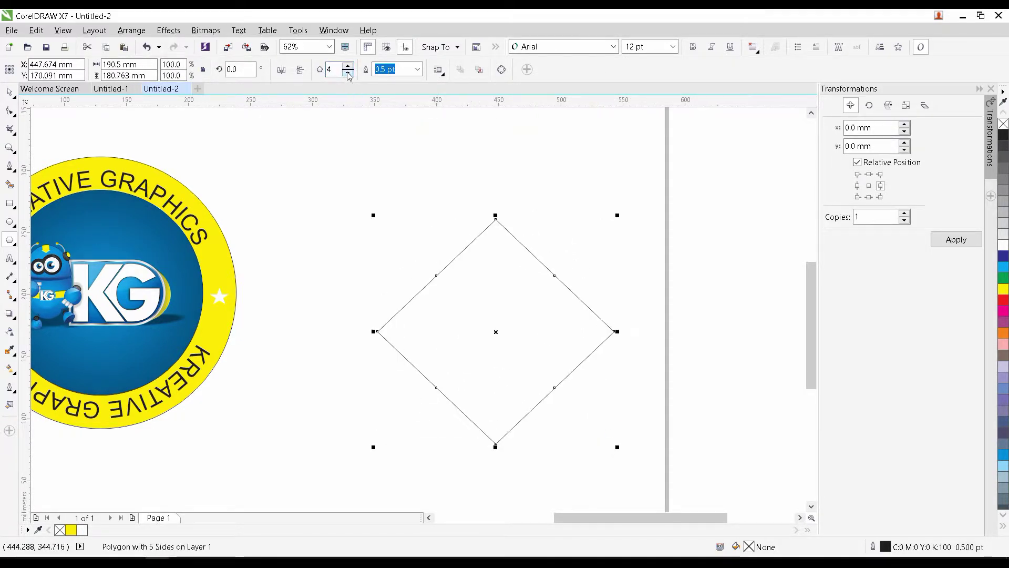
{"action": "left_click", "coordinate": [120, 64]}
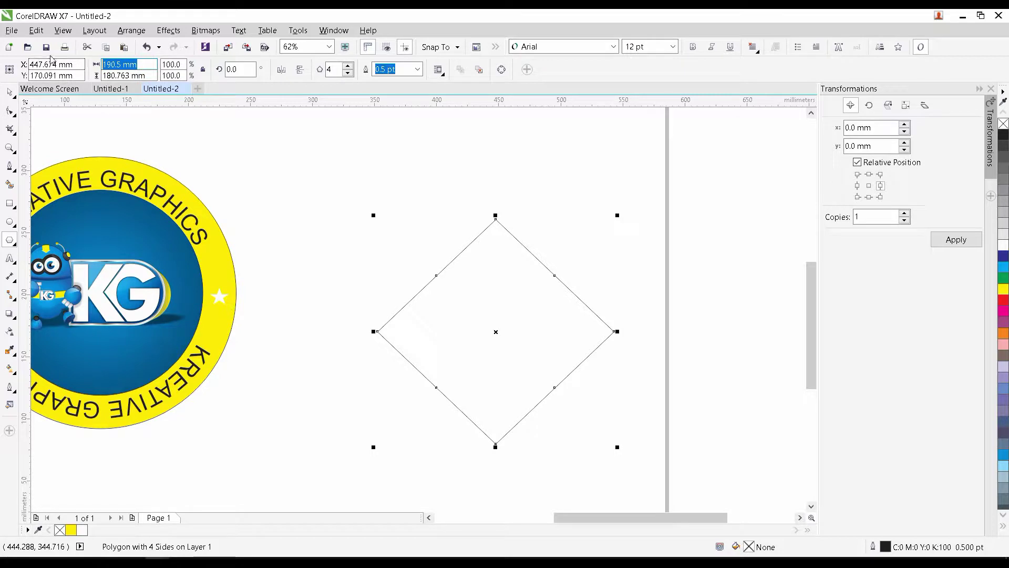
{"action": "type", "text": "200"}
{"action": "key", "text": "Tab"}
{"action": "type", "text": "2"}
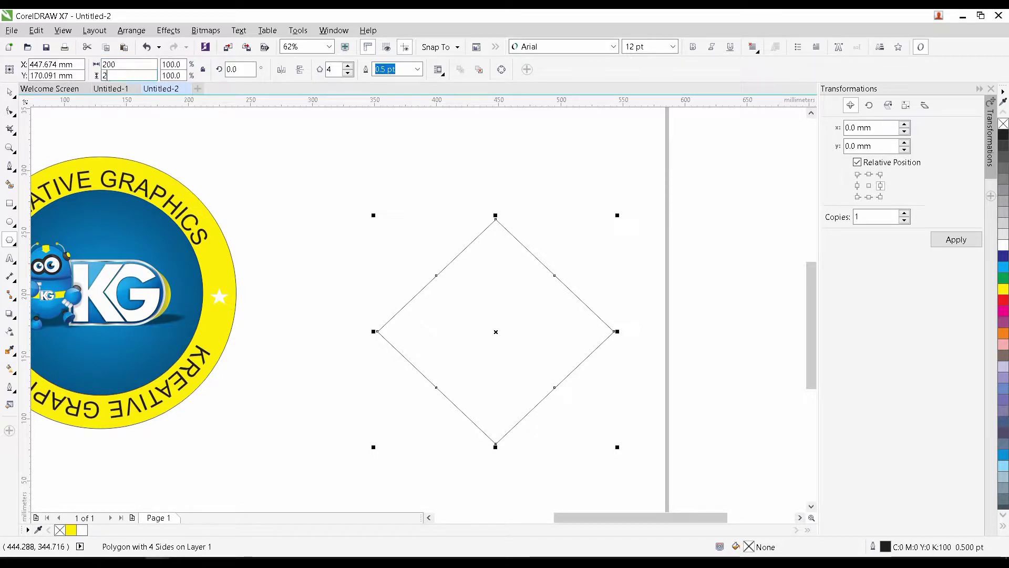
{"action": "key", "text": "Return"}
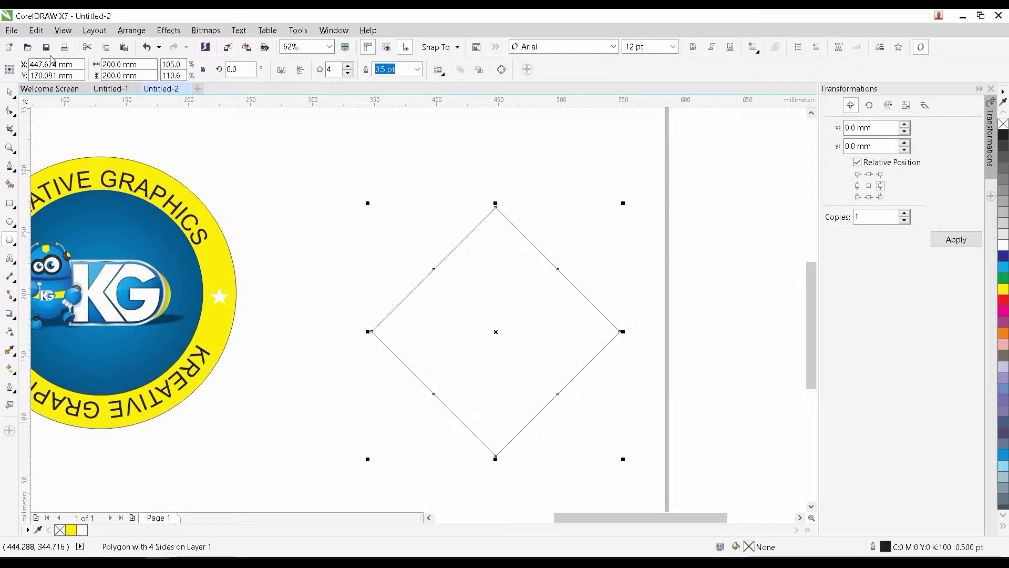
Step: Create an enlarged concentric copy of the diamond around the original as the outer border
{"action": "left_click", "coordinate": [9, 91]}
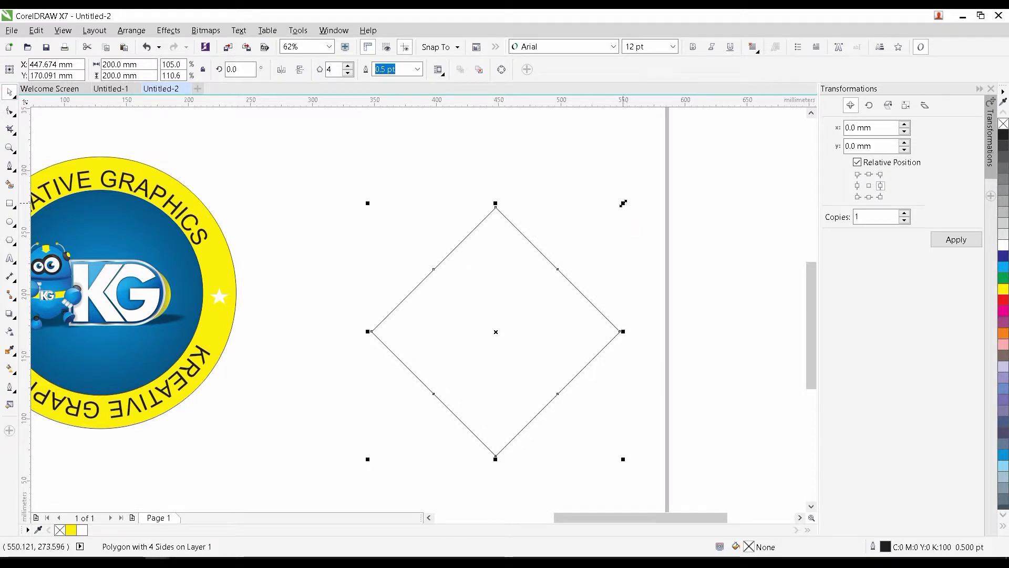
{"action": "left_click_drag", "start_coordinate": [624, 203], "coordinate": [681, 149]}
{"action": "left_click", "coordinate": [643, 227]}
{"action": "left_click_drag", "start_coordinate": [462, 294], "coordinate": [462, 232]}
{"action": "left_click_drag", "start_coordinate": [242, 266], "coordinate": [306, 264]}
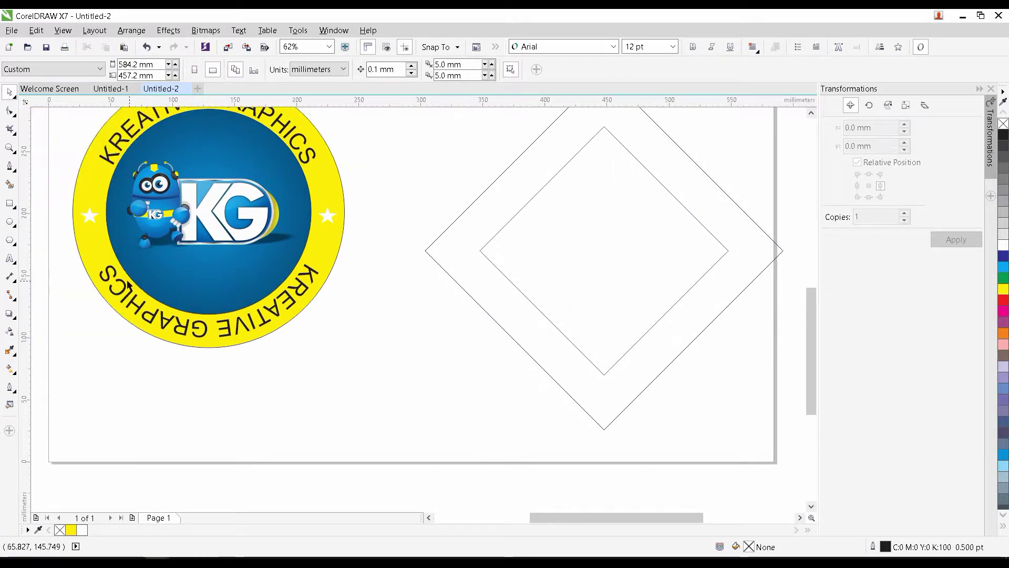
Step: Copy the KREATIVE GRAPHICS text from the seal's lower arc and paste it along the inner diamond's outline
{"action": "left_click", "coordinate": [9, 258]}
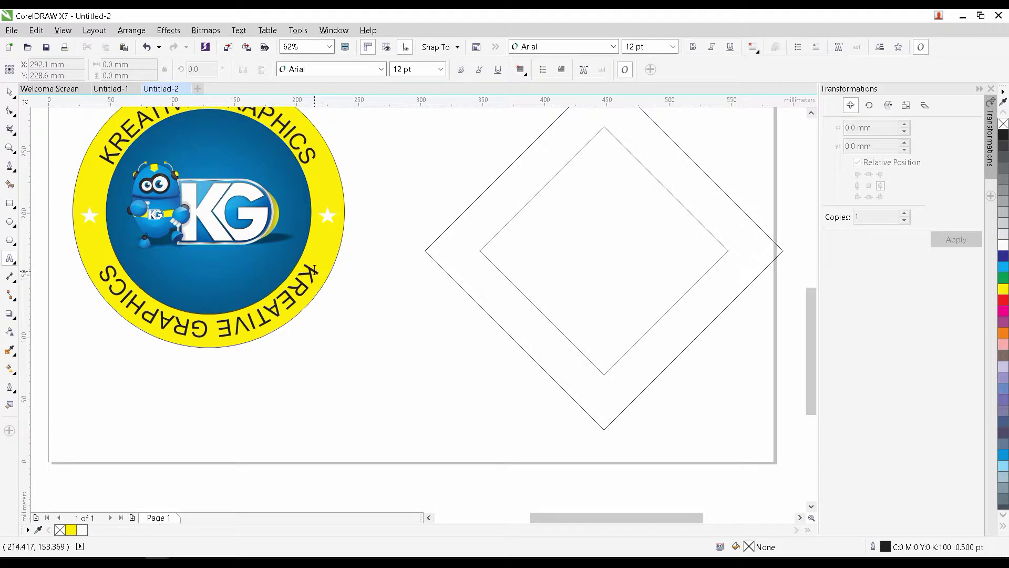
{"action": "left_click_drag", "start_coordinate": [314, 270], "coordinate": [120, 302]}
{"action": "key", "text": "ctrl+c"}
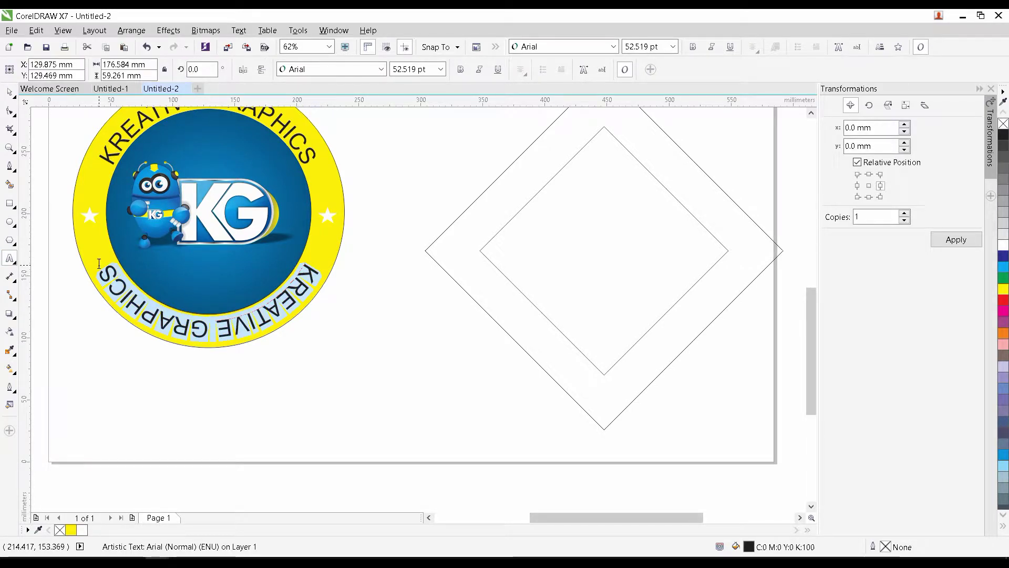
{"action": "left_click", "coordinate": [490, 240]}
{"action": "key", "text": "ctrl+v"}
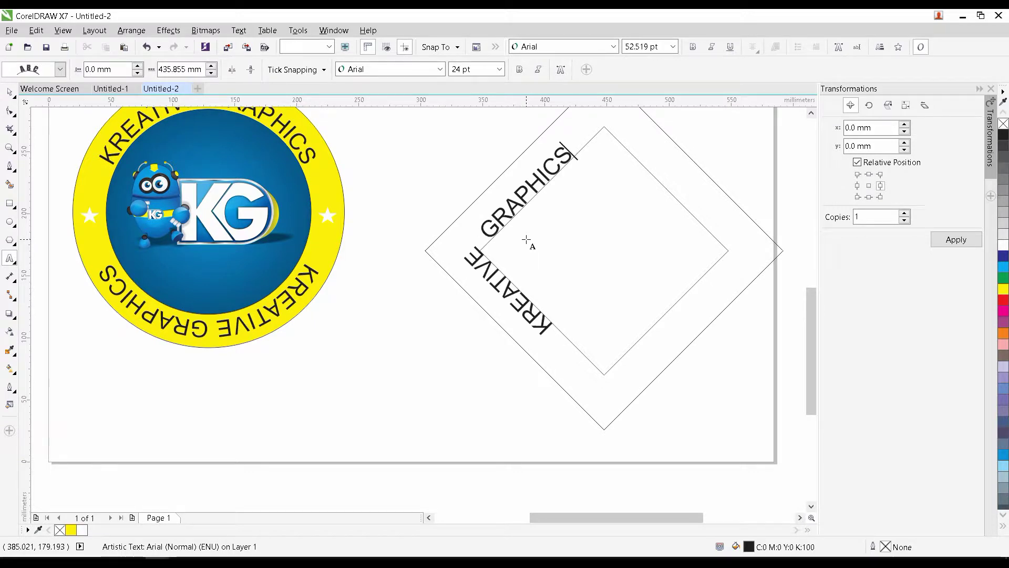
Step: Centre the path text over the inner diamond's top corner, offset 9.525 mm from the outline, and set its font size to 72 pt
{"action": "left_click", "coordinate": [6, 93]}
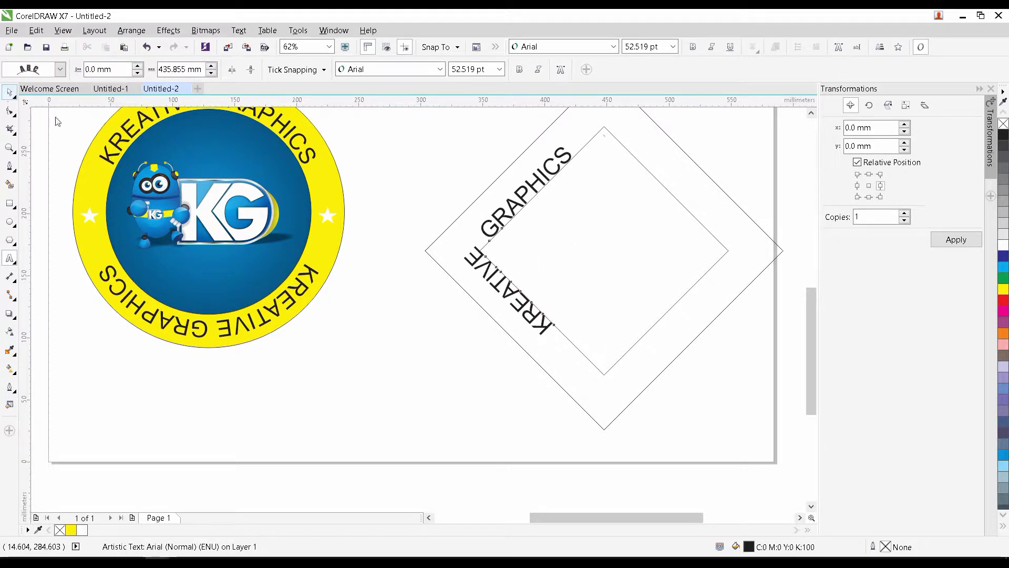
{"action": "left_click_drag", "start_coordinate": [553, 326], "coordinate": [527, 201]}
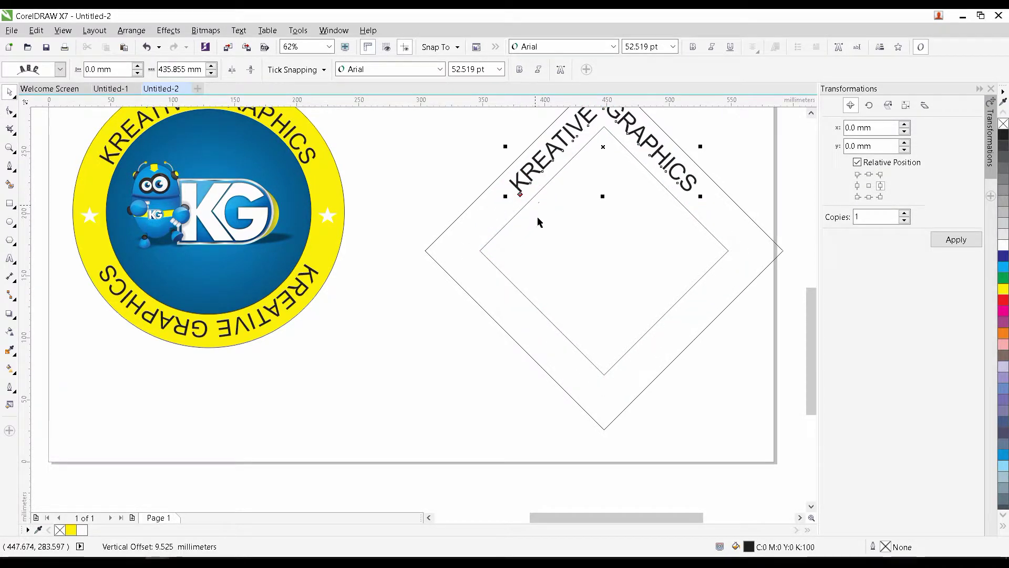
{"action": "left_click", "coordinate": [499, 69]}
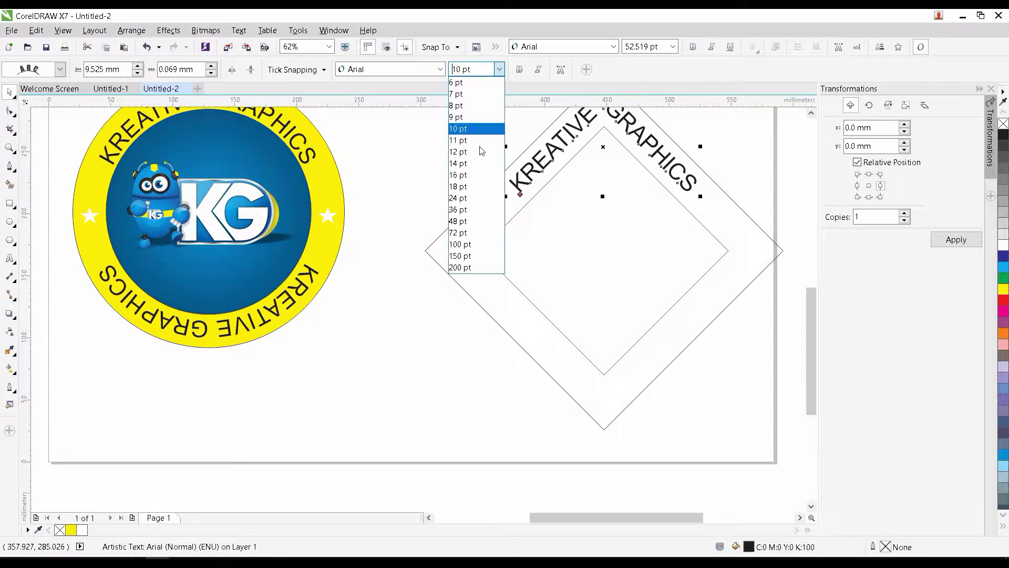
{"action": "left_click", "coordinate": [473, 232]}
Step: Move the text closer to the inner diamond, to a distance of 6.35 mm from the path
{"action": "scroll", "coordinate": [633, 254], "scroll_direction": "up", "scroll_amount": 3}
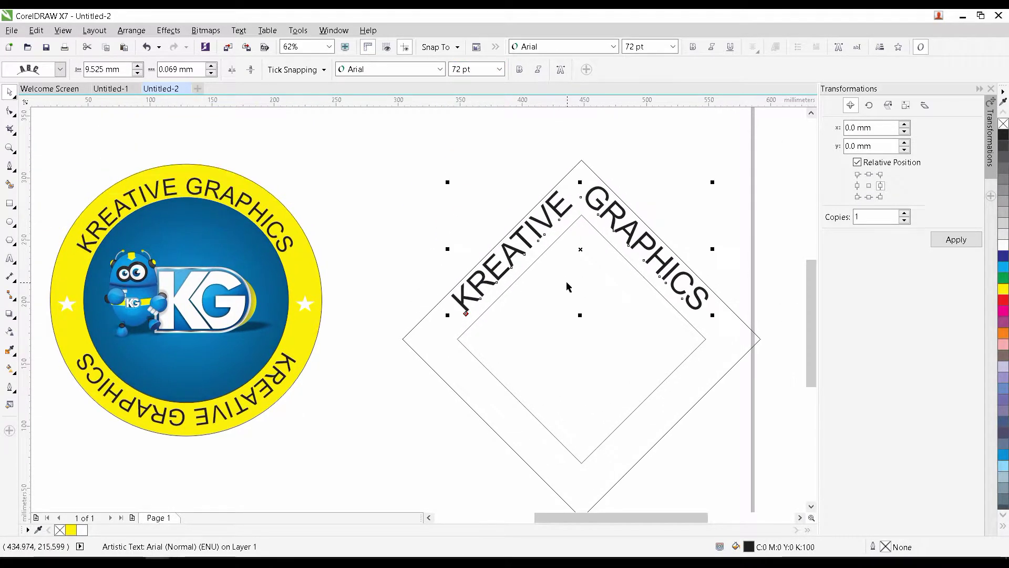
{"action": "left_click_drag", "start_coordinate": [465, 314], "coordinate": [469, 317]}
{"action": "left_click_drag", "start_coordinate": [624, 315], "coordinate": [553, 219]}
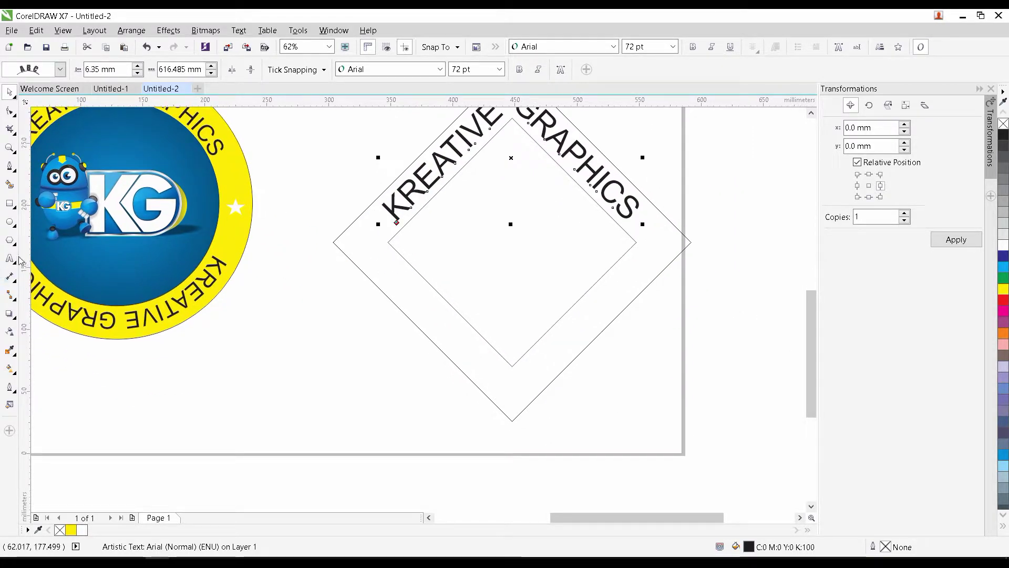
Step: Paste the KREATIVE GRAPHICS text along the outer diamond's outline on its lower-left edge
{"action": "left_click", "coordinate": [11, 259]}
{"action": "left_click_drag", "start_coordinate": [332, 258], "coordinate": [520, 201]}
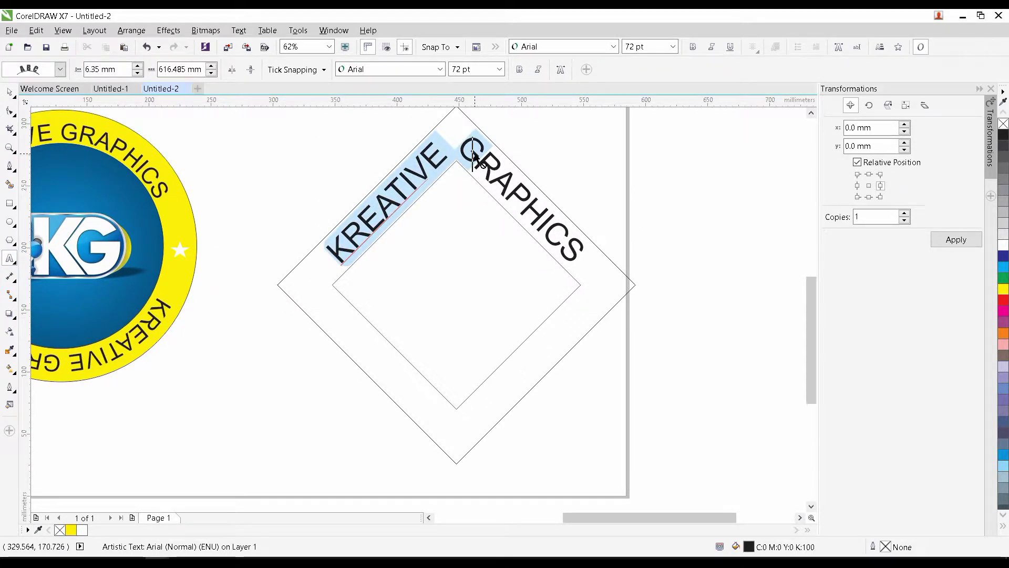
{"action": "left_click", "coordinate": [271, 247]}
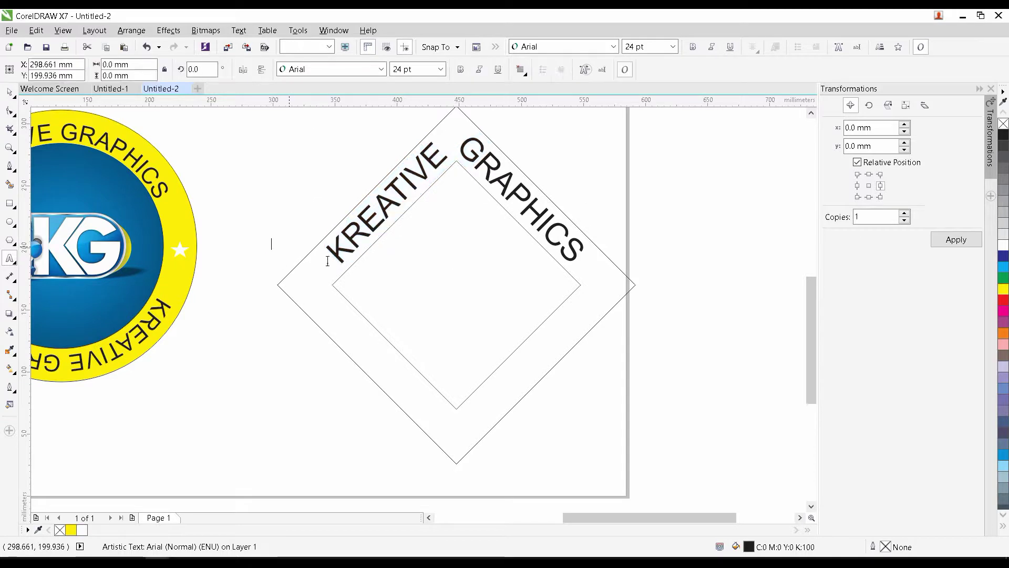
{"action": "left_click_drag", "start_coordinate": [343, 324], "coordinate": [416, 260]}
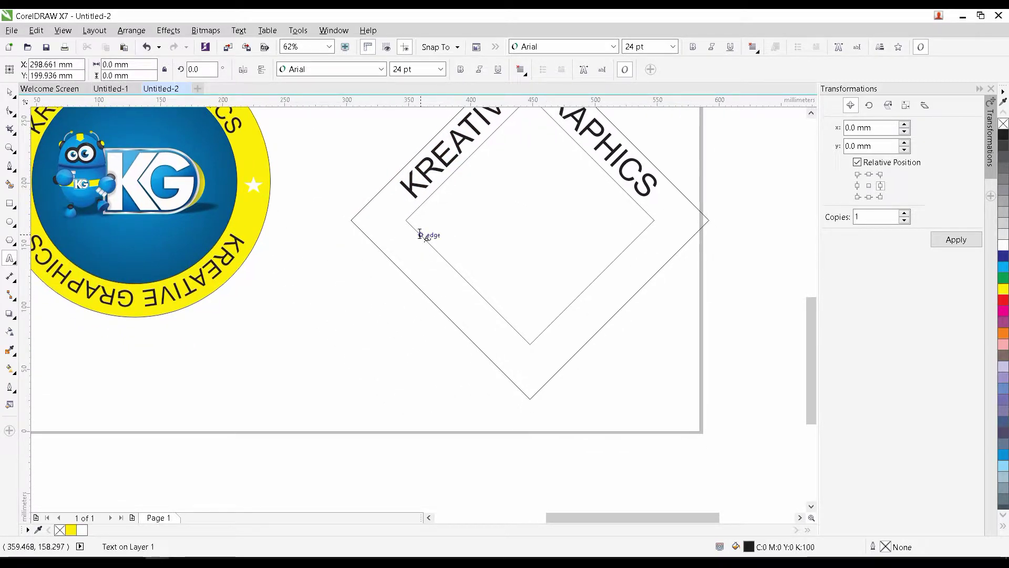
{"action": "left_click", "coordinate": [420, 234]}
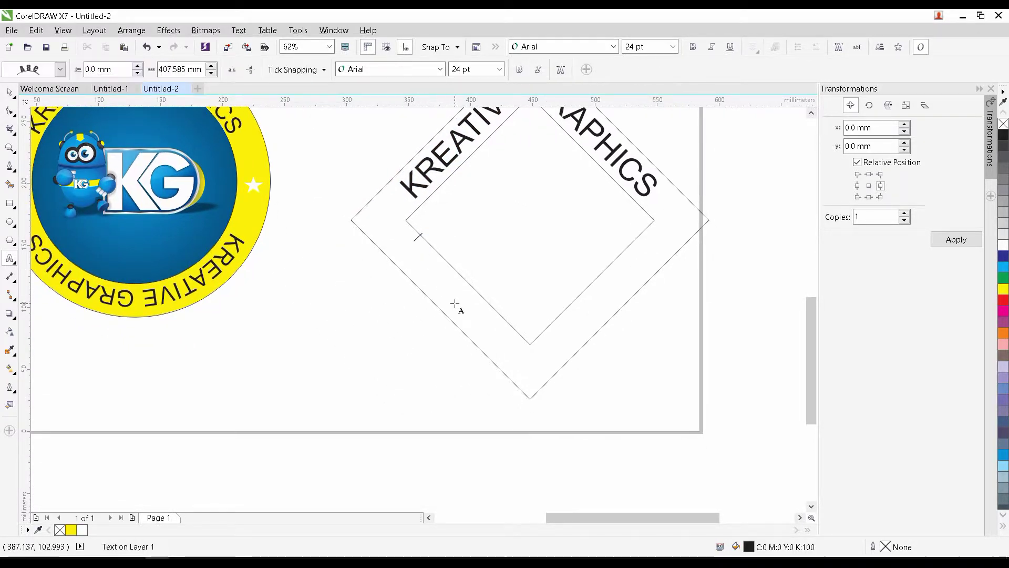
{"action": "left_click", "coordinate": [401, 271]}
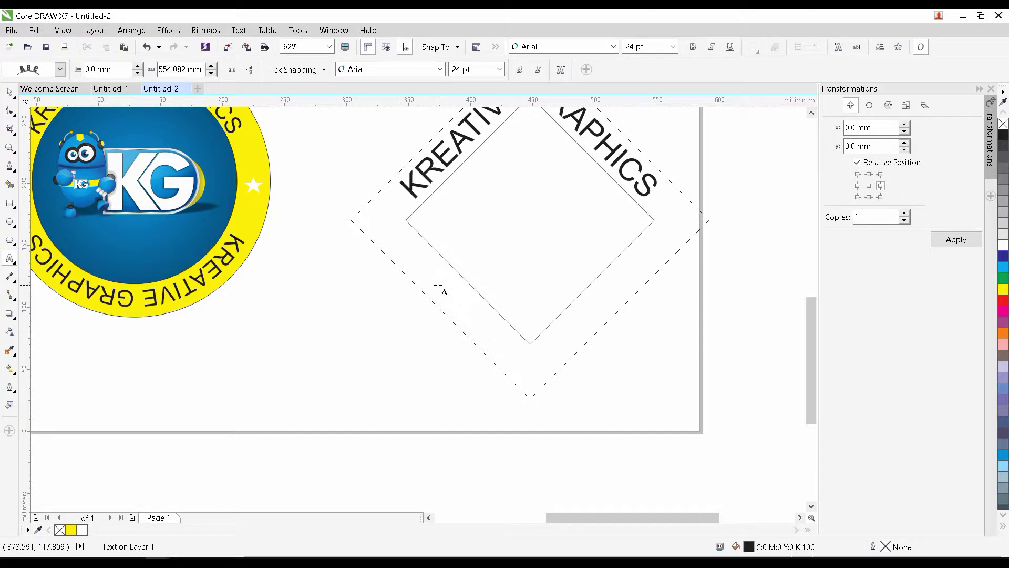
{"action": "key", "text": "ctrl+v"}
Step: Try mirroring the pasted text vertically and horizontally on the outer diamond's outline
{"action": "left_click", "coordinate": [249, 72]}
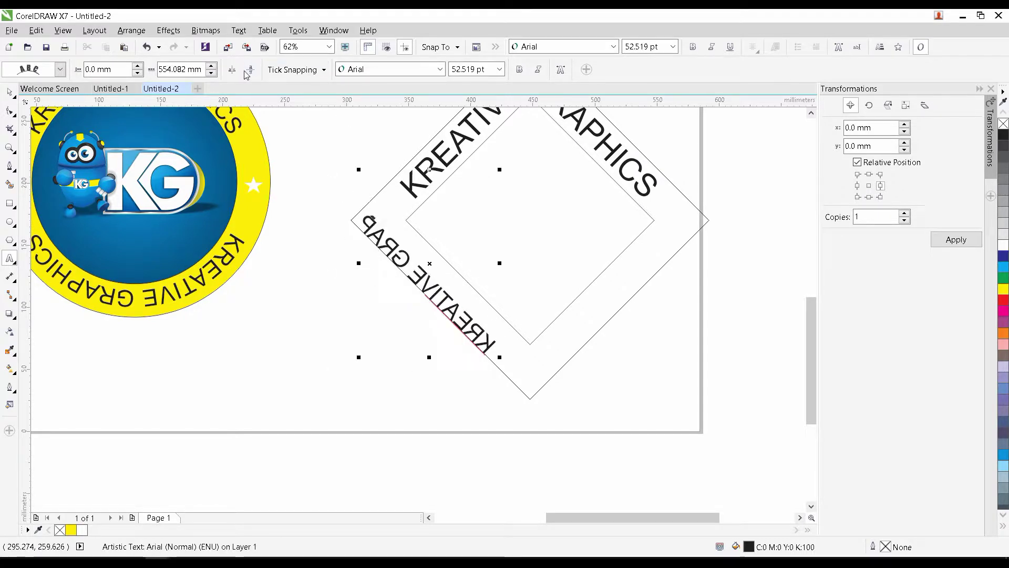
{"action": "left_click", "coordinate": [233, 71]}
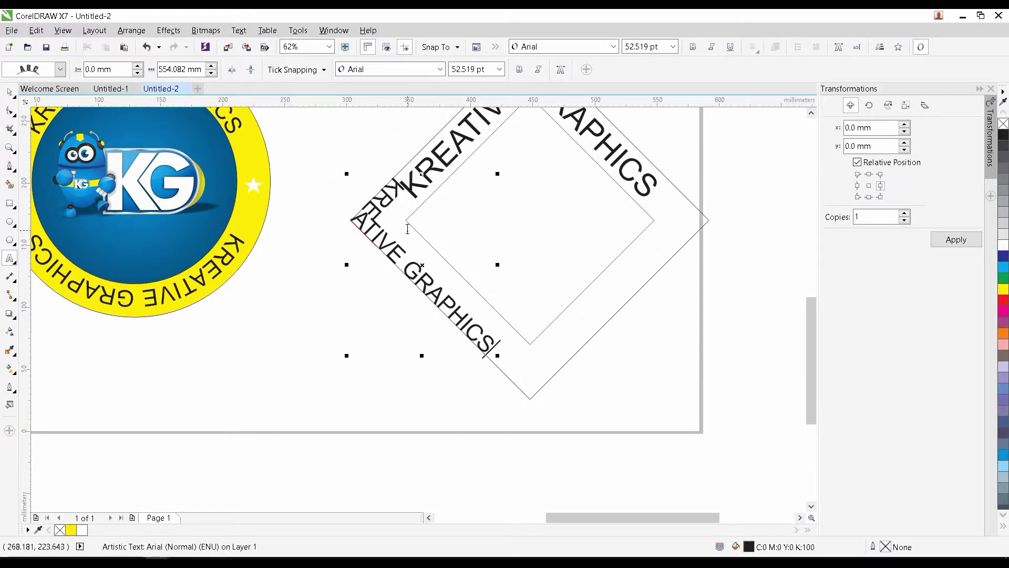
{"action": "left_click", "coordinate": [251, 71]}
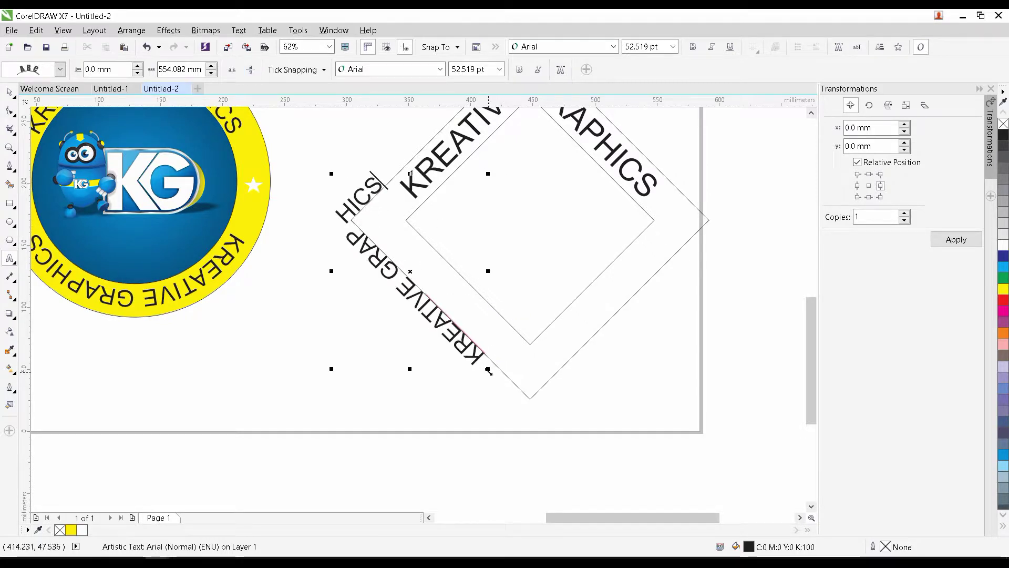
Step: Centre the pasted text around the outer diamond's bottom corner, offset -22.225 mm from the outline, and set its font size to 72 pt
{"action": "left_click", "coordinate": [10, 92]}
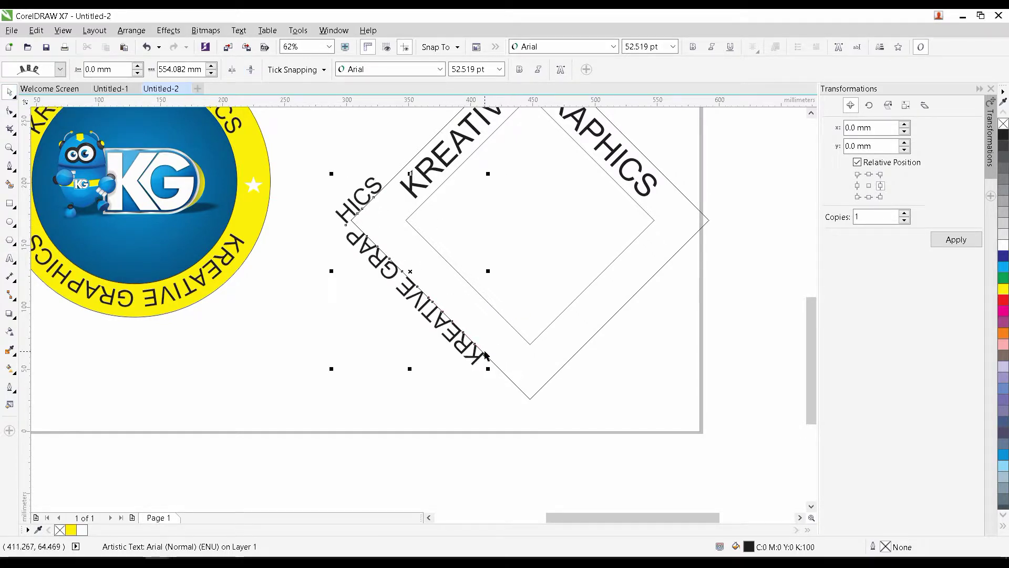
{"action": "left_click_drag", "start_coordinate": [488, 356], "coordinate": [610, 281]}
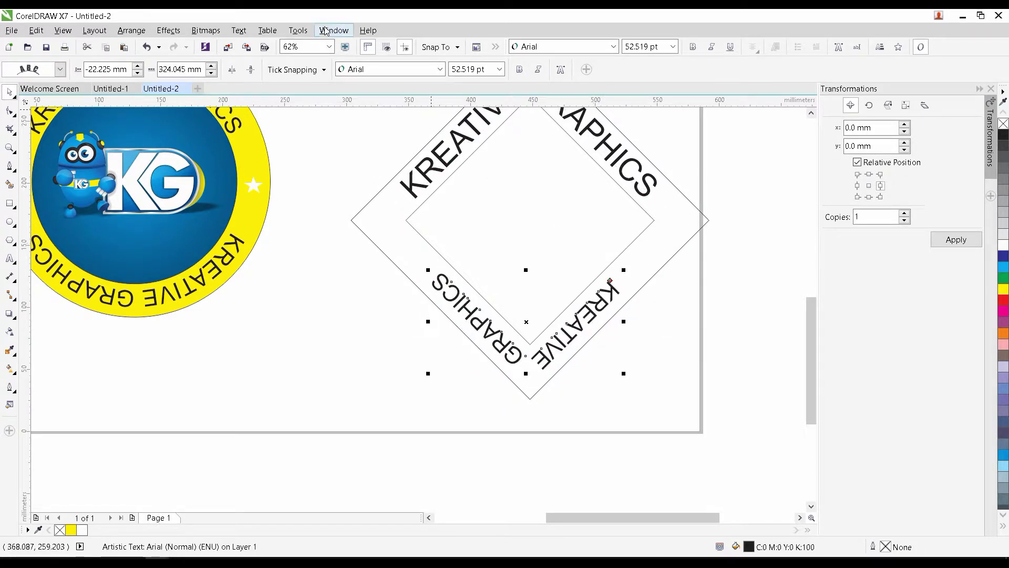
{"action": "left_click", "coordinate": [501, 72]}
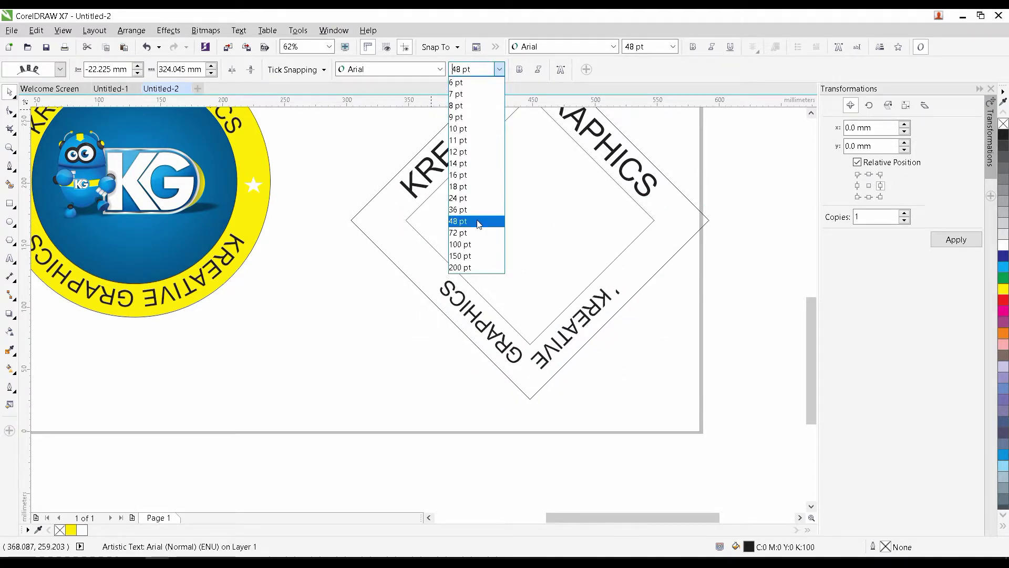
{"action": "left_click", "coordinate": [476, 222]}
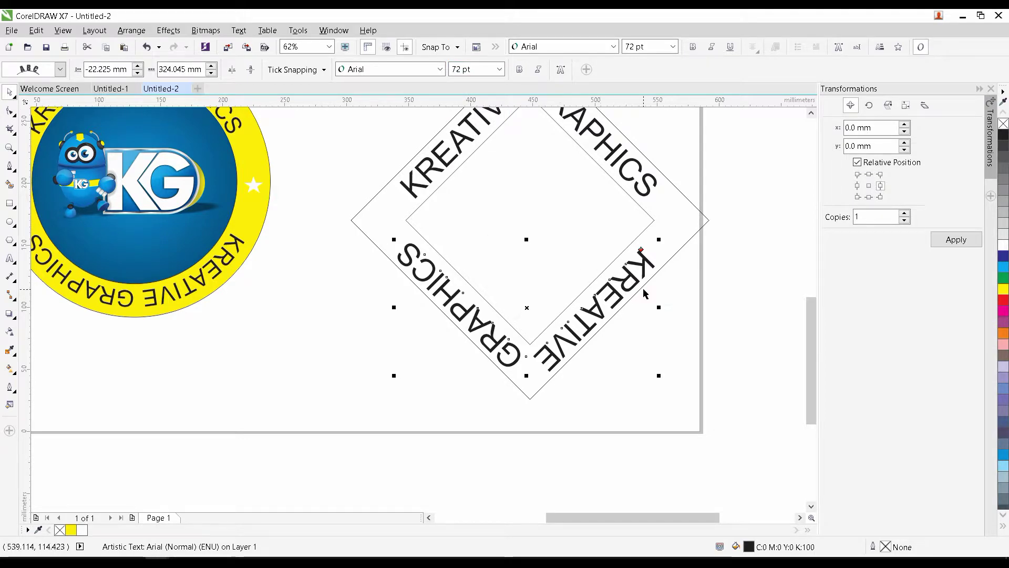
Step: Copy the blue gradient fill of the round seal's inner circle onto the inner diamond
{"action": "left_click_drag", "start_coordinate": [673, 186], "coordinate": [622, 244]}
{"action": "left_click", "coordinate": [622, 242]}
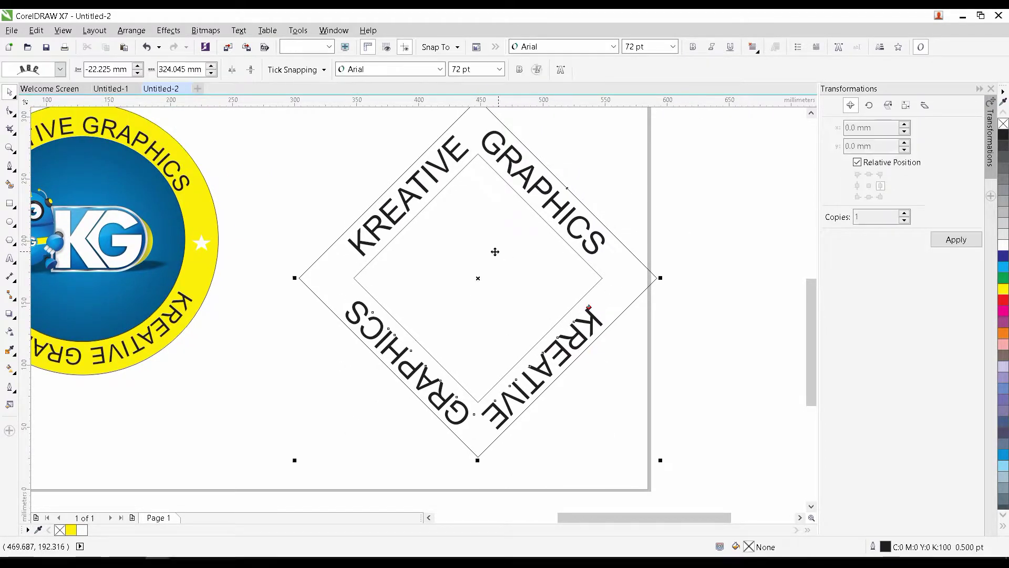
{"action": "left_click_drag", "start_coordinate": [373, 271], "coordinate": [477, 279]}
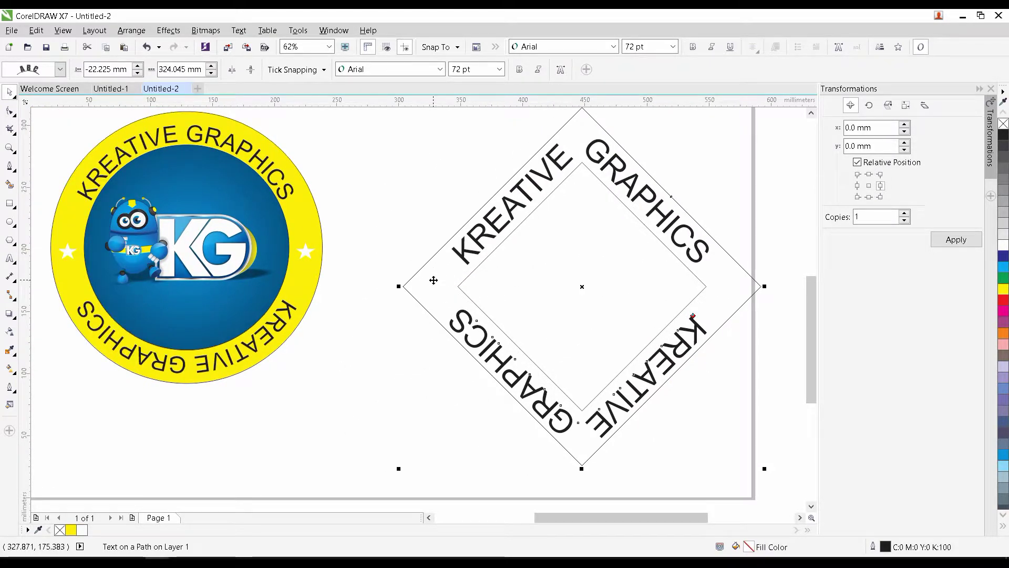
{"action": "left_click", "coordinate": [361, 288]}
{"action": "left_click", "coordinate": [452, 287]}
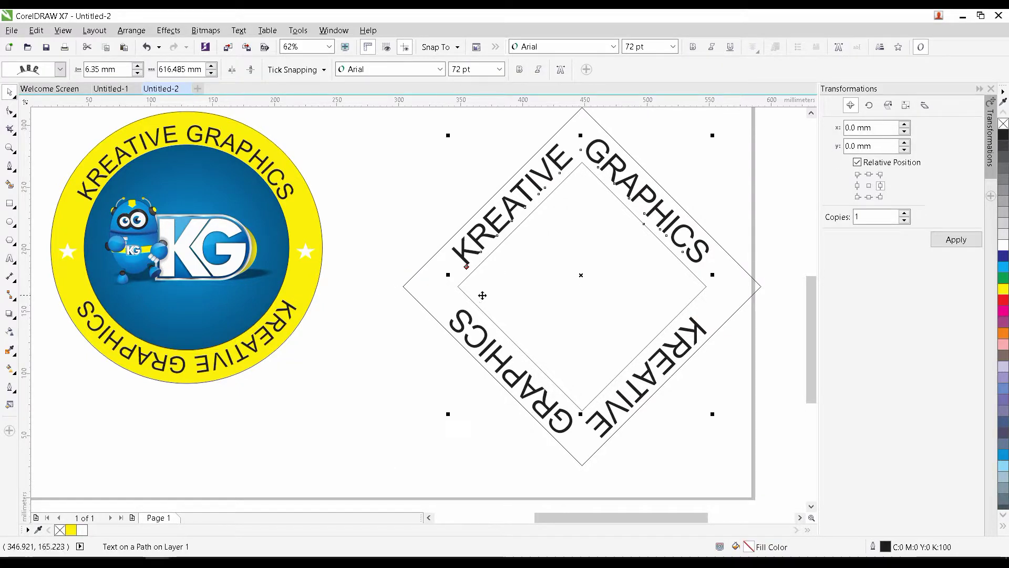
{"action": "left_click", "coordinate": [36, 30]}
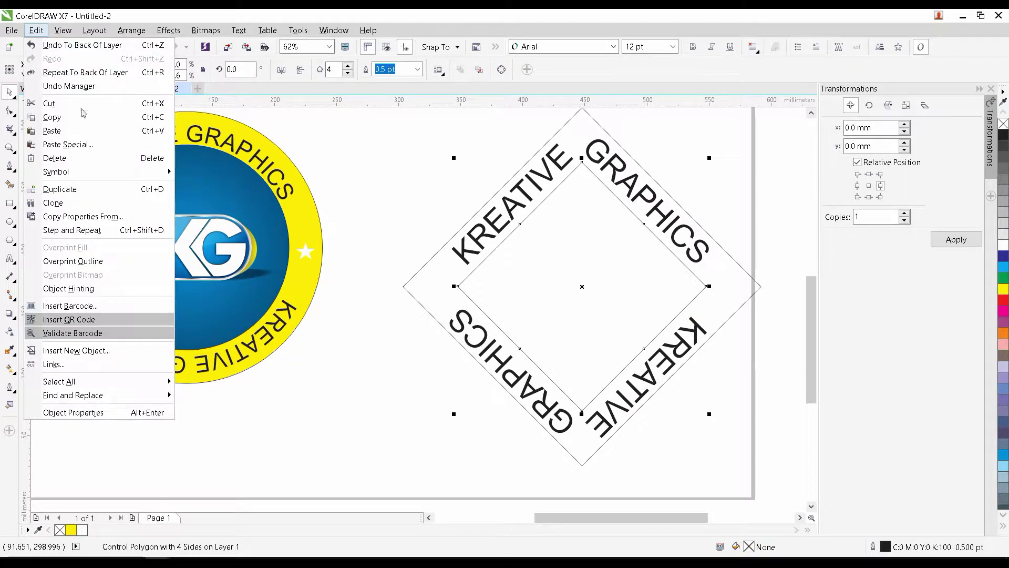
{"action": "left_click", "coordinate": [58, 211]}
{"action": "left_click", "coordinate": [518, 314]}
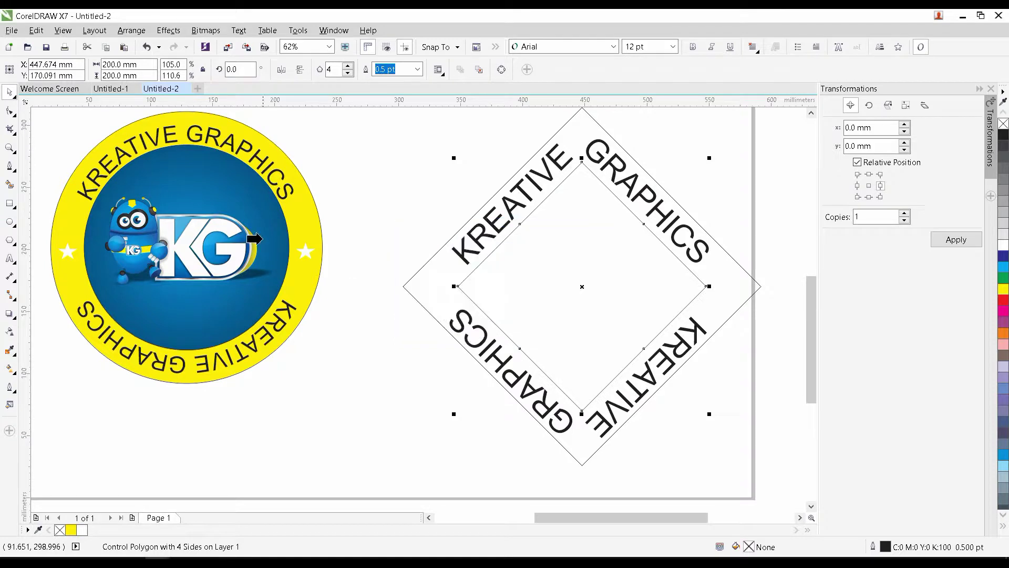
{"action": "left_click", "coordinate": [185, 198]}
{"action": "left_click", "coordinate": [405, 189]}
Step: Place a copy of the round seal's KG robot logo in the middle of the blue diamond, shifted slightly right of centre
{"action": "left_click", "coordinate": [210, 253]}
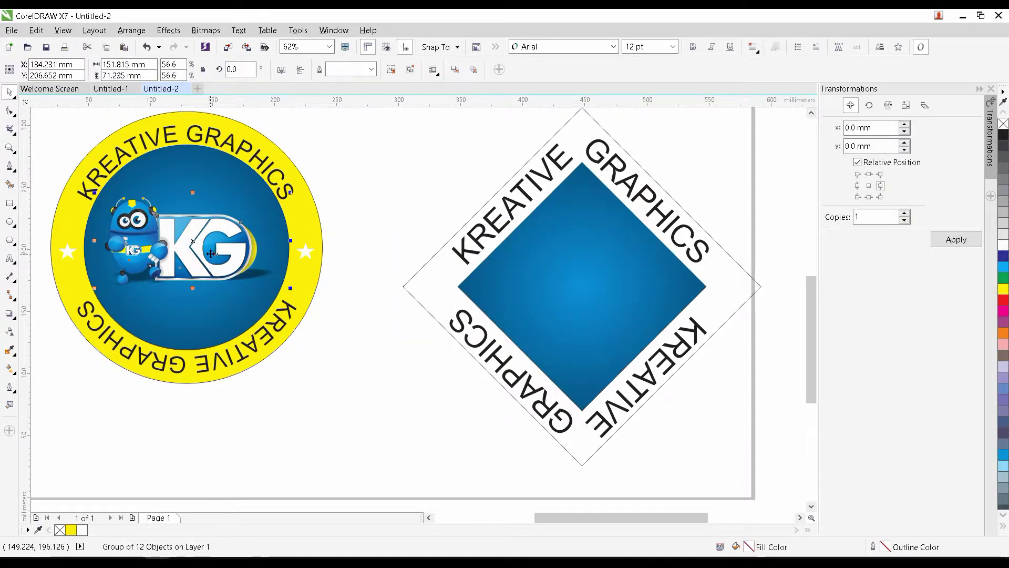
{"action": "left_click_drag", "start_coordinate": [200, 245], "coordinate": [599, 282]}
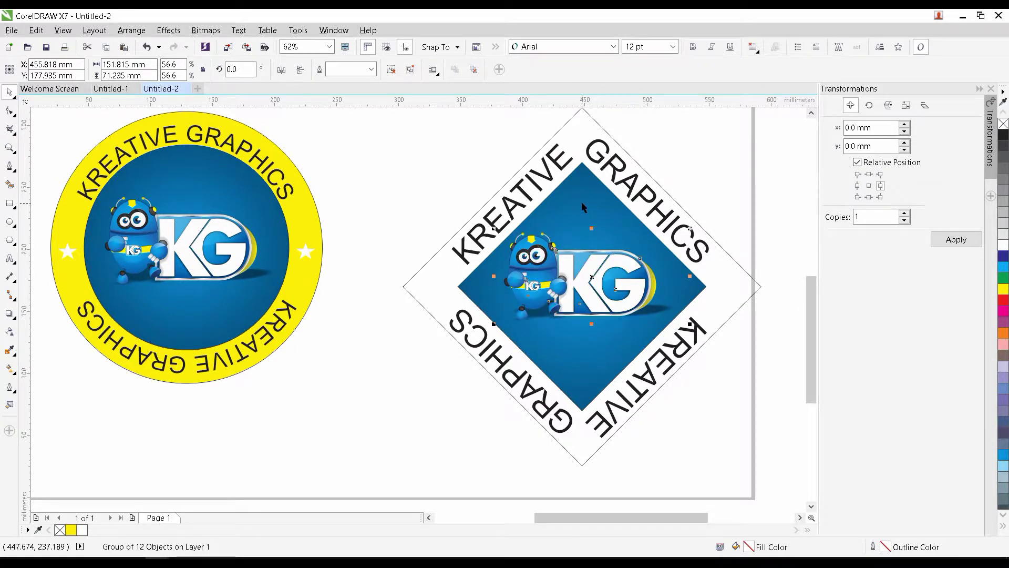
{"action": "left_click", "coordinate": [581, 202], "text": "shift"}
{"action": "key", "text": "e"}
{"action": "key", "text": "c"}
{"action": "left_click", "coordinate": [339, 263]}
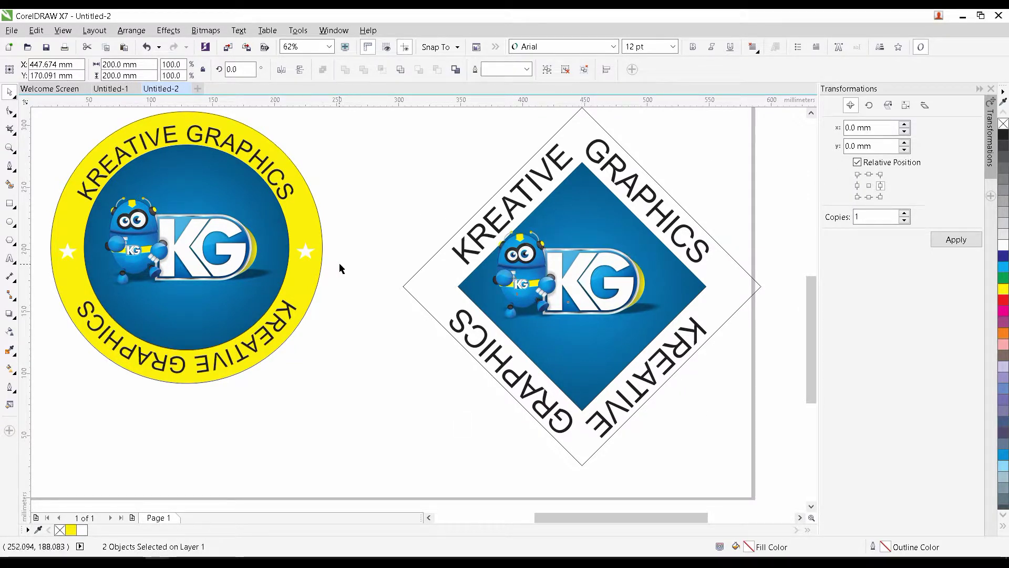
{"action": "left_click_drag", "start_coordinate": [517, 267], "coordinate": [538, 262]}
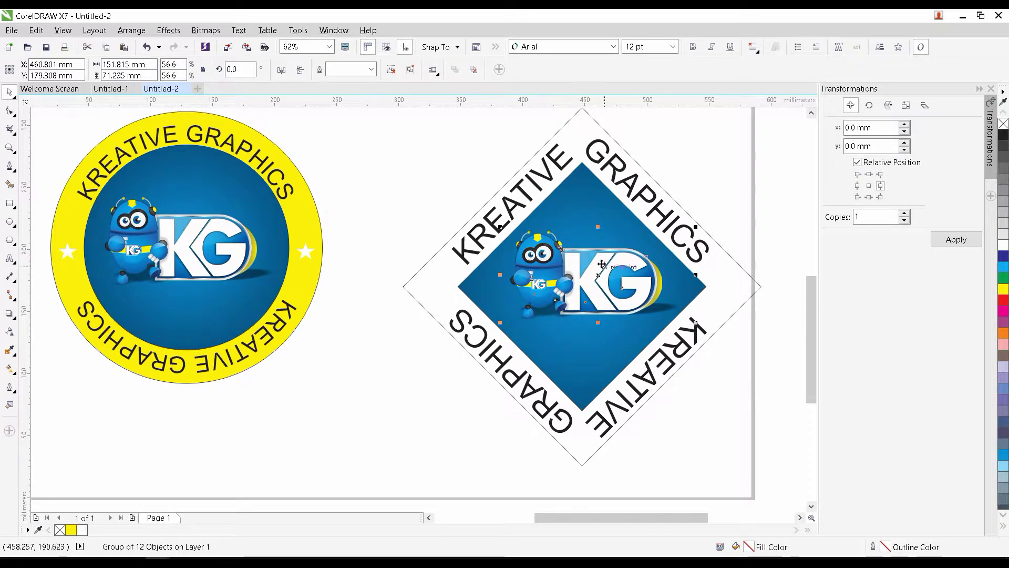
Step: Fill the outer diamond with the same yellow as the round seal's ring
{"action": "left_click_drag", "start_coordinate": [405, 271], "coordinate": [315, 310]}
{"action": "left_click", "coordinate": [336, 252]}
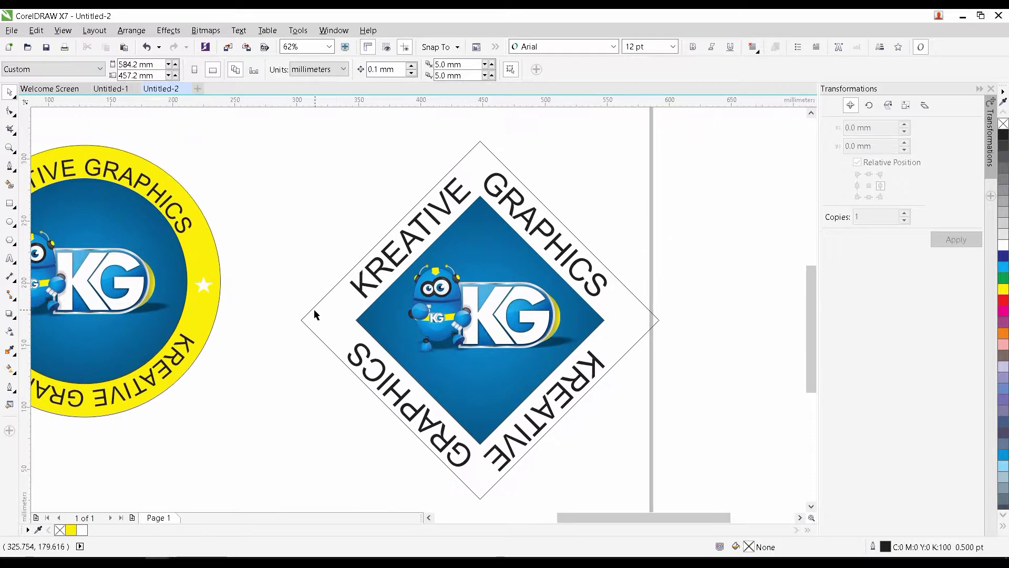
{"action": "left_click", "coordinate": [326, 318]}
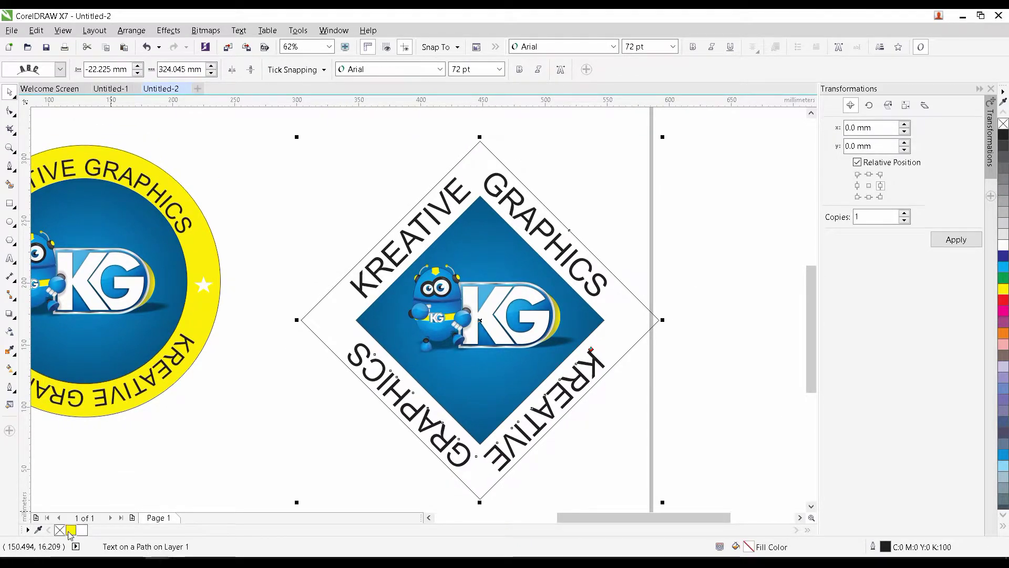
{"action": "left_click", "coordinate": [70, 530]}
{"action": "key", "text": "ctrl+z"}
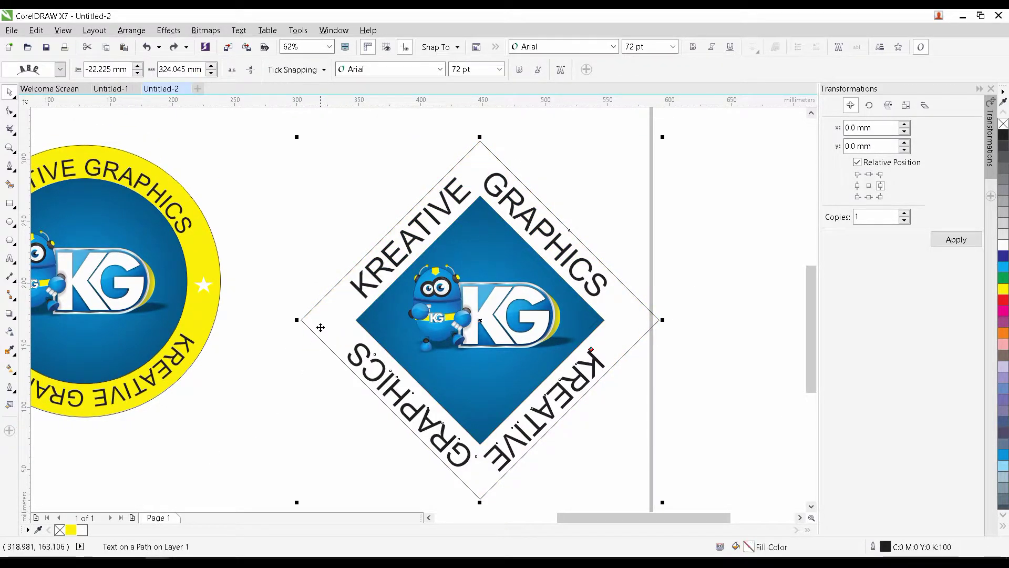
{"action": "left_click", "coordinate": [73, 530]}
{"action": "left_click", "coordinate": [281, 447]}
Step: Move the whole diamond logo to the upper middle of the page and scale it down to about 230 mm wide
{"action": "scroll", "coordinate": [414, 323], "scroll_direction": "down", "scroll_amount": 1}
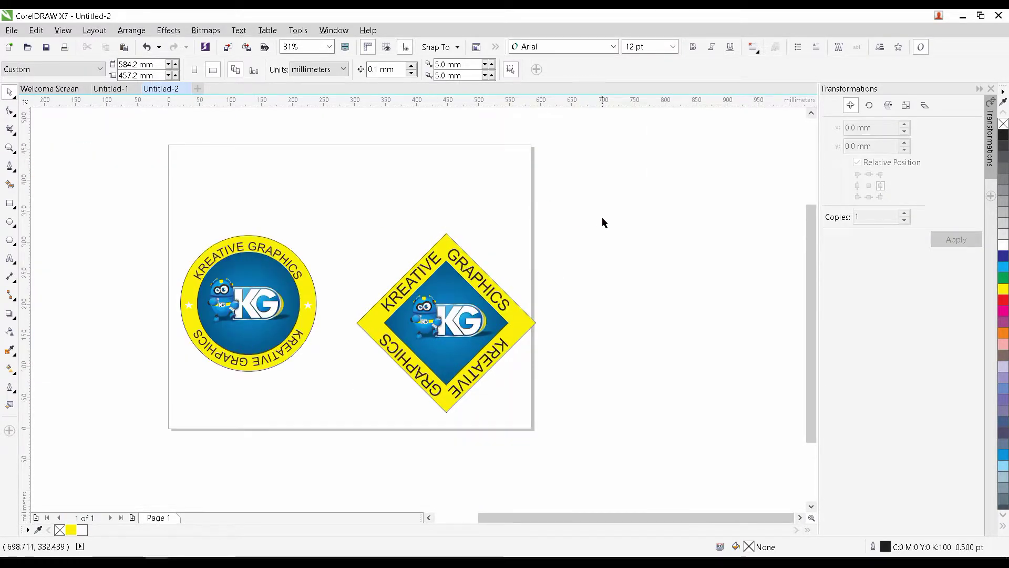
{"action": "left_click_drag", "start_coordinate": [604, 220], "coordinate": [335, 473]}
{"action": "left_click_drag", "start_coordinate": [420, 333], "coordinate": [361, 245]}
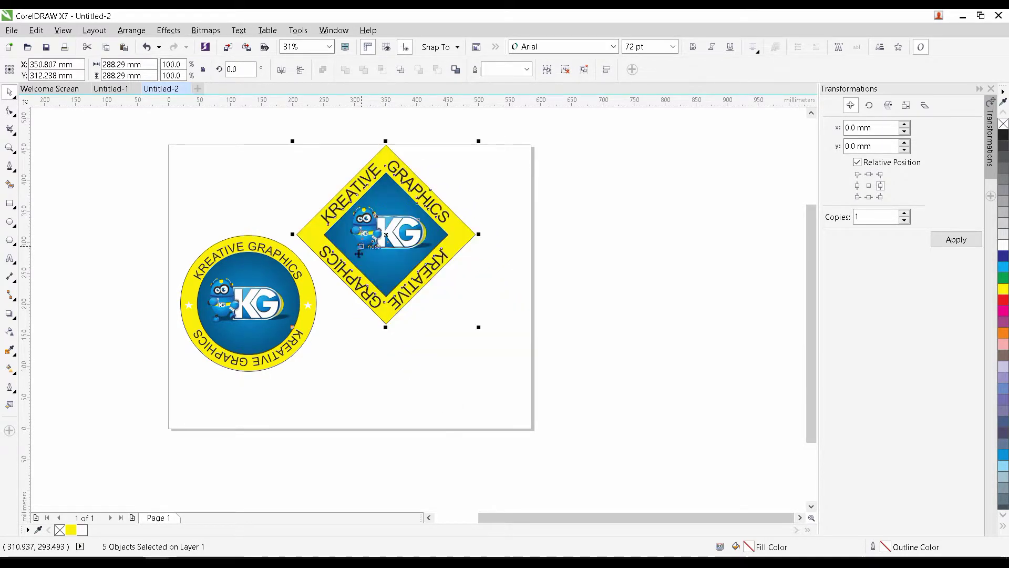
{"action": "left_click_drag", "start_coordinate": [496, 309], "coordinate": [461, 274]}
{"action": "left_click_drag", "start_coordinate": [409, 197], "coordinate": [408, 209]}
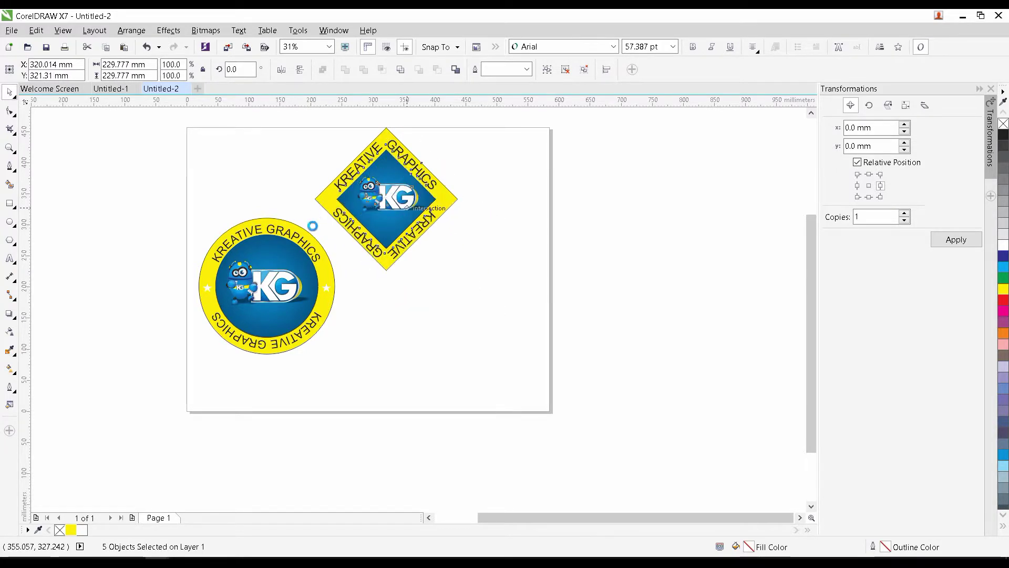
Step: Duplicate the complete round seal into the page's lower-right corner, centred at about X 477 mm, Y 117 mm
{"action": "left_click_drag", "start_coordinate": [159, 208], "coordinate": [345, 393]}
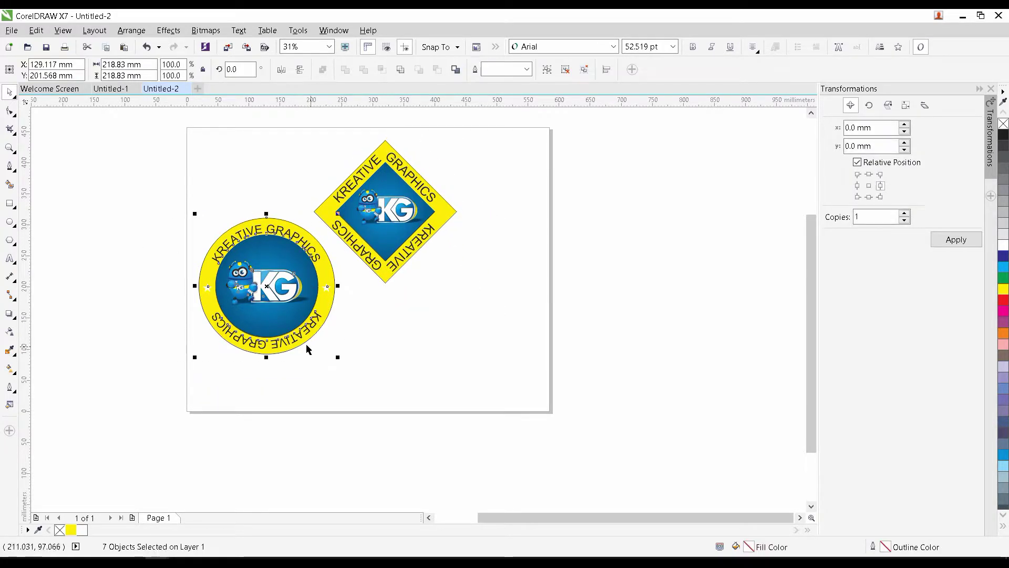
{"action": "left_click_drag", "start_coordinate": [257, 287], "coordinate": [478, 340]}
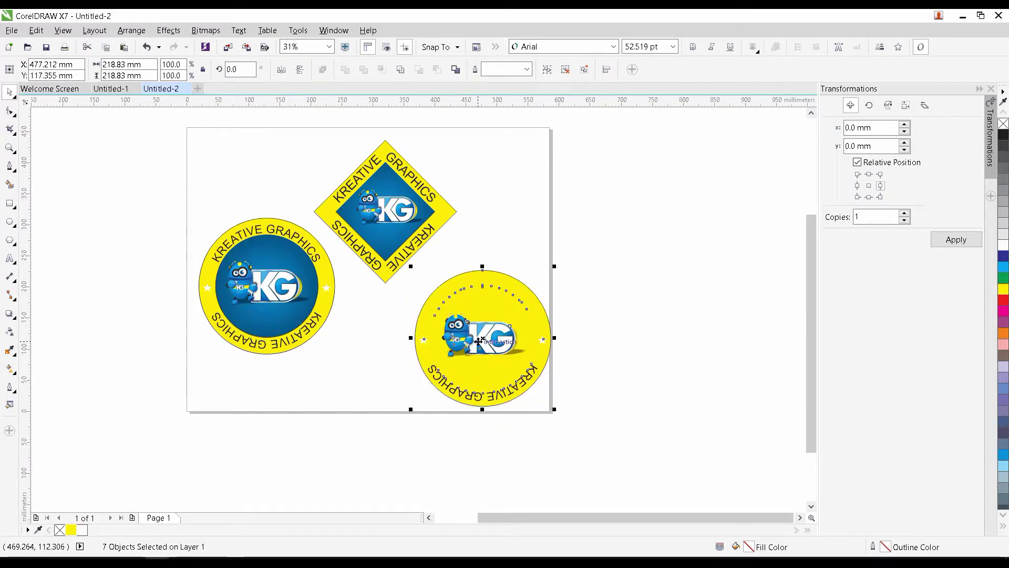
{"action": "left_click", "coordinate": [604, 319]}
{"action": "left_click", "coordinate": [525, 291]}
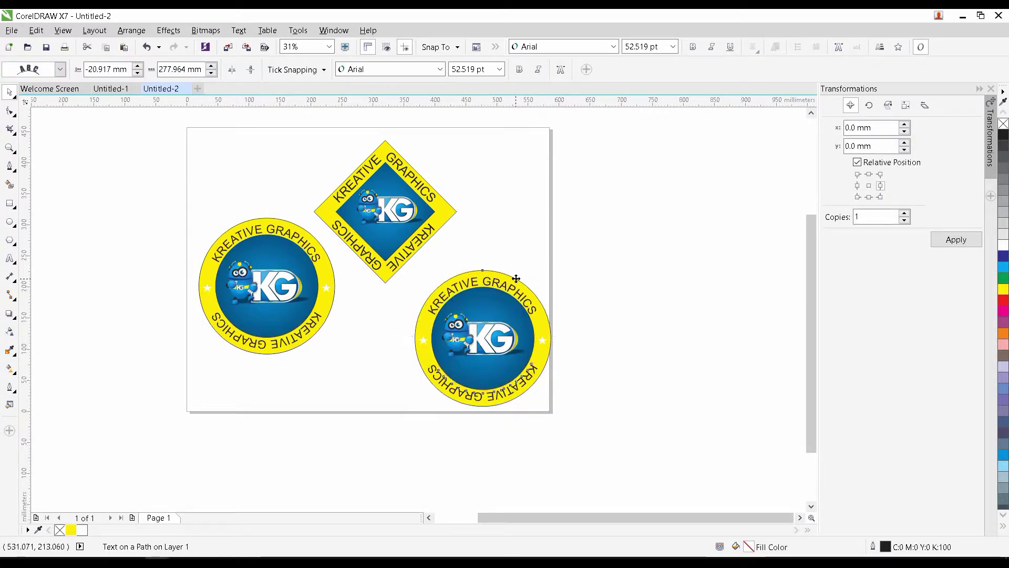
{"action": "left_click", "coordinate": [581, 274]}
Step: Try drawing a ribbon banner about 378 mm wide and 47 mm high across the lower edge of the copied seal
{"action": "scroll", "coordinate": [194, 332], "scroll_direction": "up", "scroll_amount": 2}
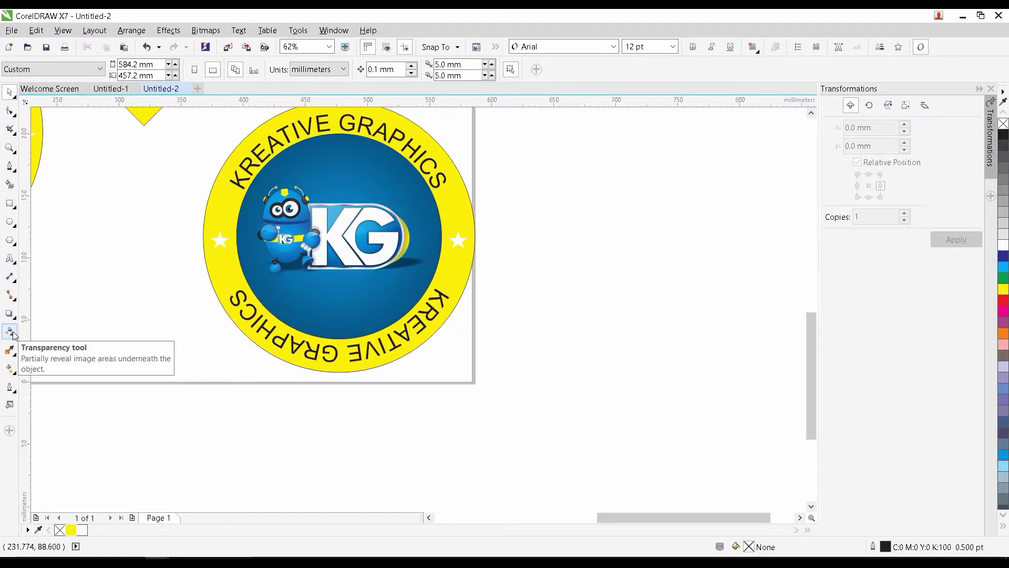
{"action": "left_click", "coordinate": [9, 245]}
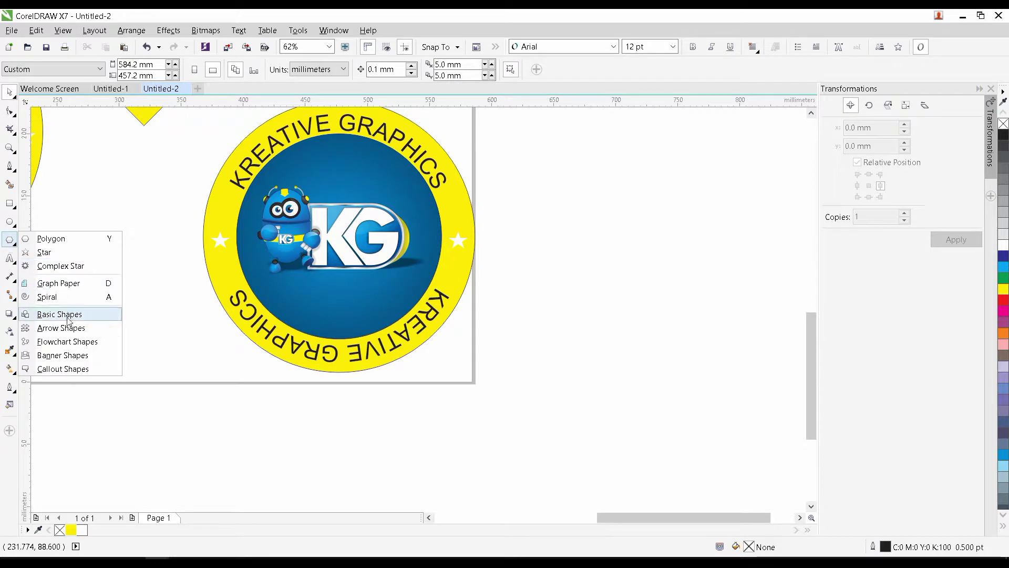
{"action": "left_click", "coordinate": [62, 355]}
{"action": "mouse_move", "coordinate": [103, 353]}
{"action": "left_mouse_down"}
{"action": "mouse_move", "coordinate": [336, 428]}
{"action": "mouse_move", "coordinate": [459, 419]}
{"action": "mouse_move", "coordinate": [477, 430]}
{"action": "mouse_move", "coordinate": [574, 410]}
{"action": "mouse_move", "coordinate": [559, 402]}
{"action": "mouse_move", "coordinate": [572, 394]}
{"action": "left_mouse_up"}
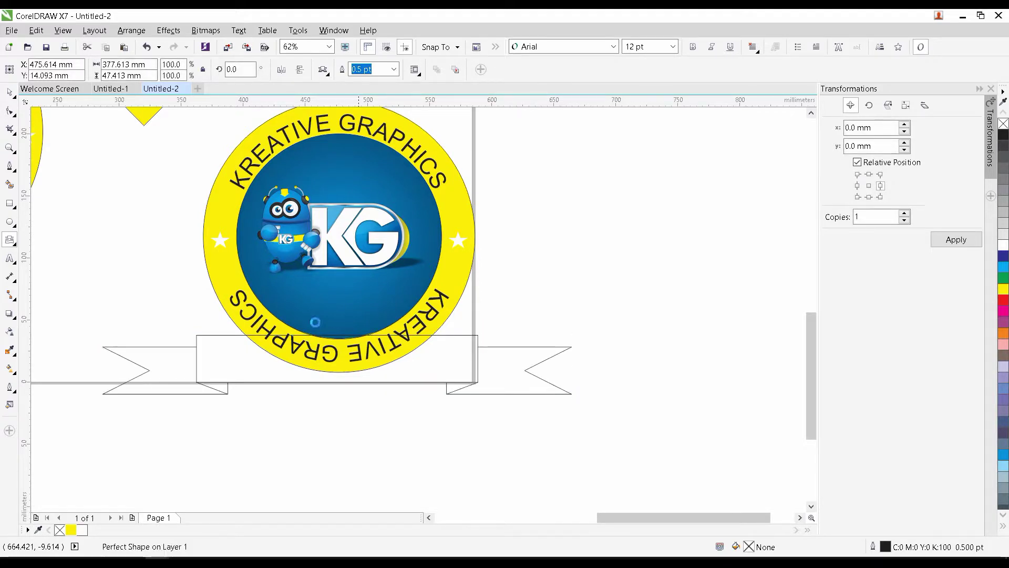
{"action": "key", "text": "ctrl+z"}
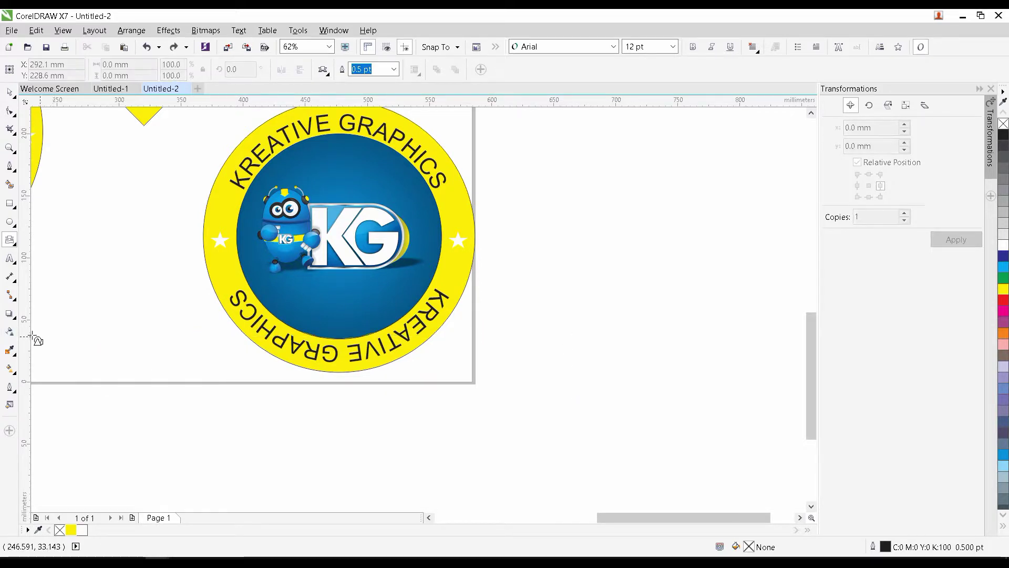
Step: Draw a wavy banner shape about 268 mm wide and 41 mm high, and place it below the page beneath the copied seal
{"action": "left_click", "coordinate": [8, 243]}
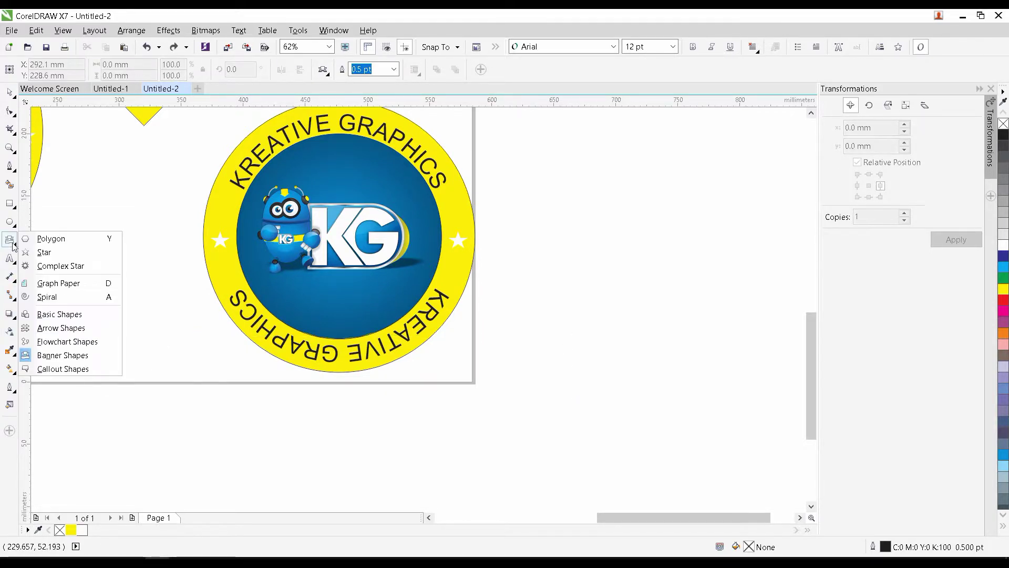
{"action": "left_click", "coordinate": [73, 356]}
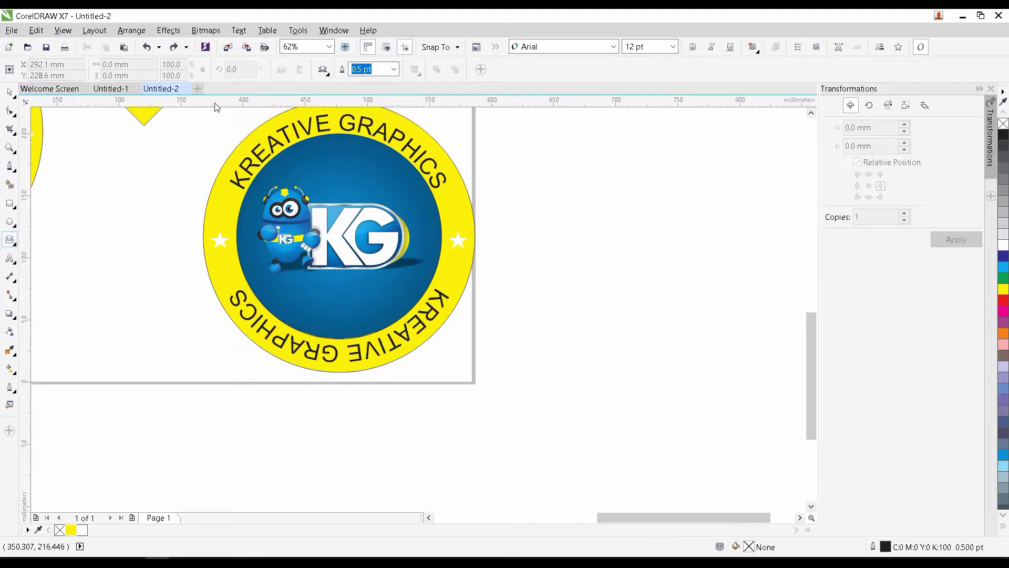
{"action": "left_click", "coordinate": [323, 70]}
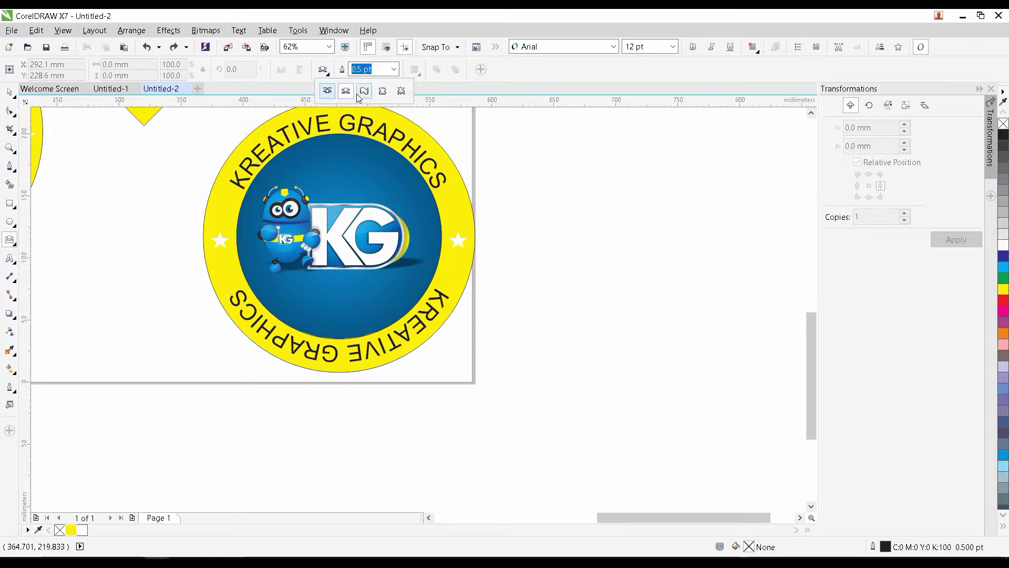
{"action": "left_click_drag", "start_coordinate": [174, 326], "coordinate": [507, 376]}
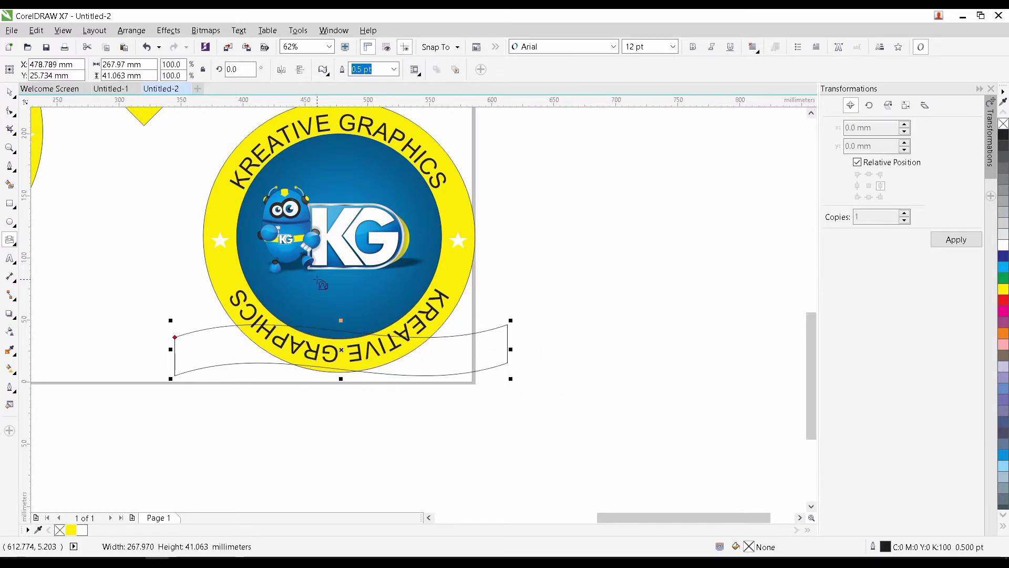
{"action": "scroll", "coordinate": [195, 243], "scroll_direction": "down", "scroll_amount": 3}
{"action": "left_click_drag", "start_coordinate": [195, 243], "coordinate": [202, 334]}
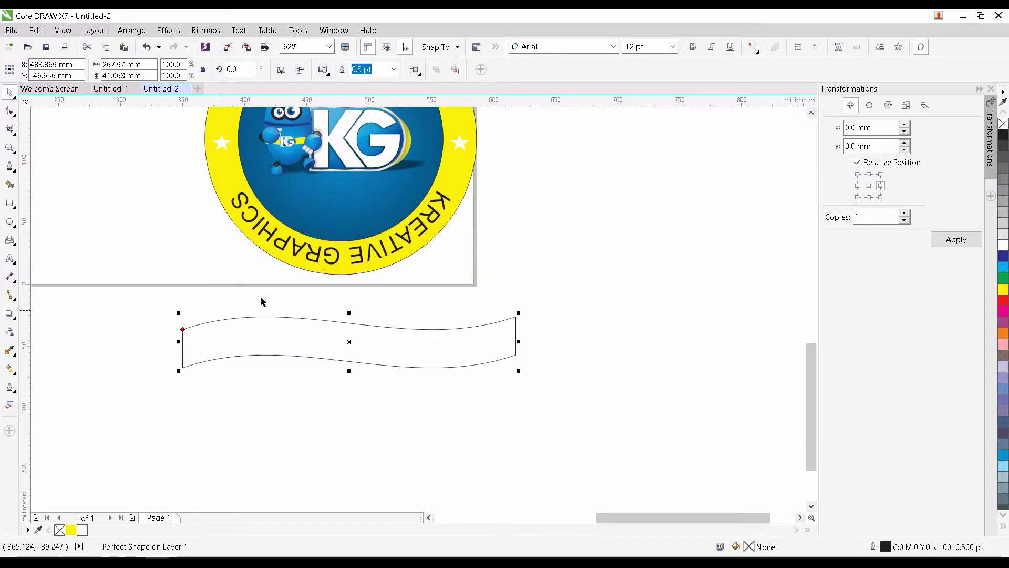
Step: Copy the lower KREATIVE GRAPHICS text of the seal copy and delete it from the yellow ring
{"action": "left_click_drag", "start_coordinate": [424, 188], "coordinate": [388, 222]}
{"action": "left_click", "coordinate": [9, 258]}
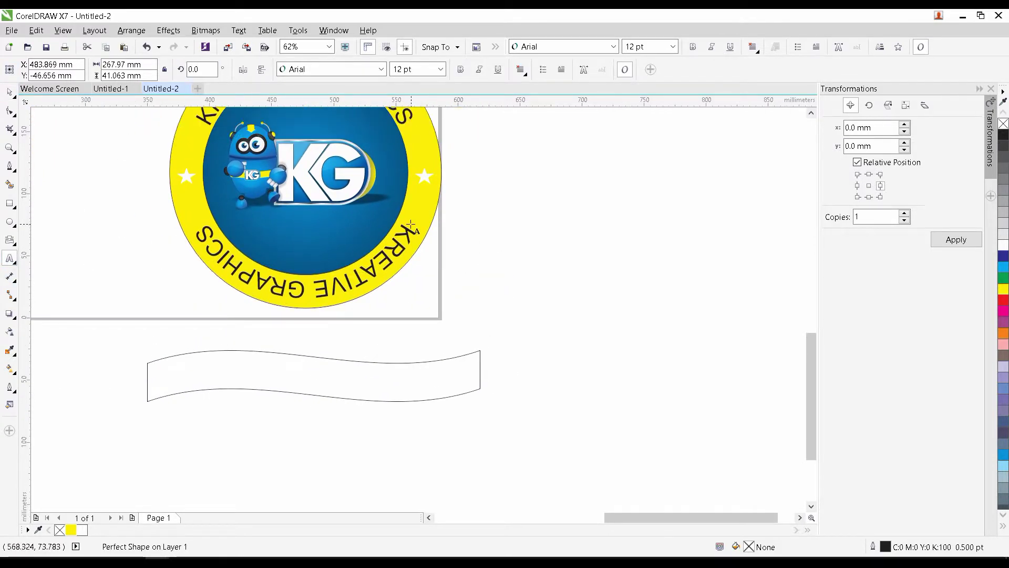
{"action": "left_click_drag", "start_coordinate": [381, 263], "coordinate": [203, 204]}
{"action": "key", "text": "ctrl+c"}
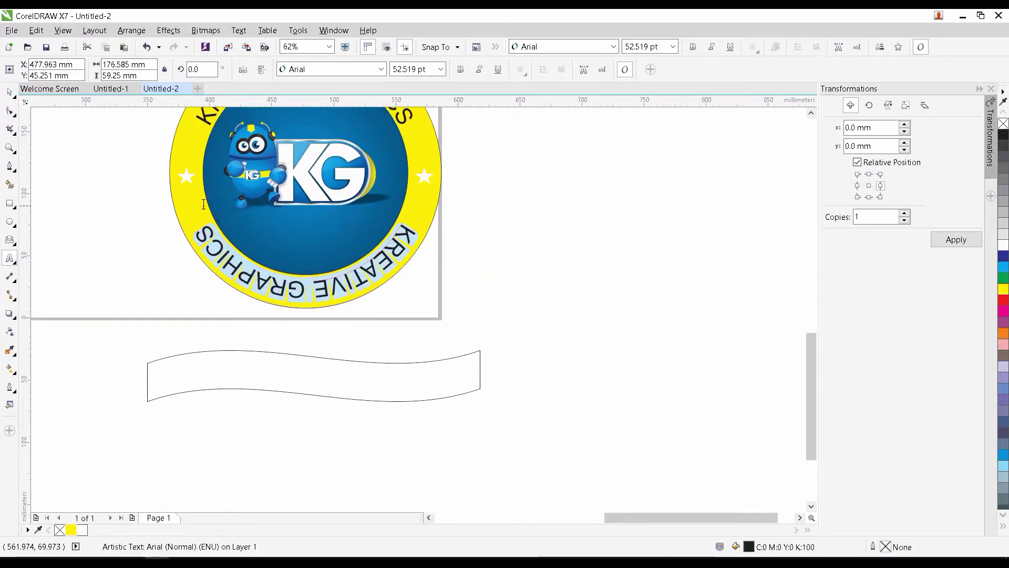
{"action": "key", "text": "Delete"}
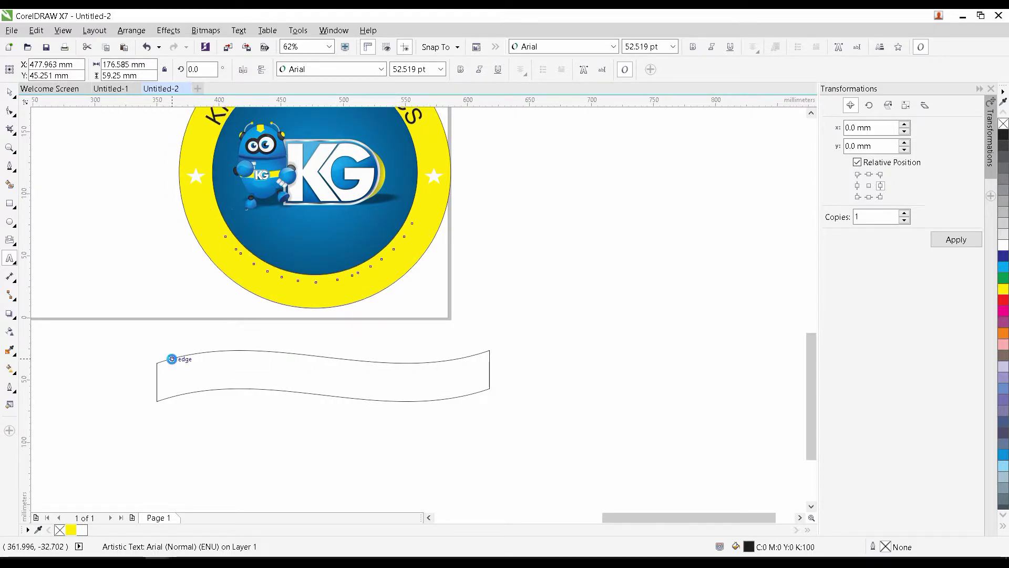
Step: Paste KREATIVE GRAPHICS as path text on the banner's upper edge and lower it into the banner at a distance of -13.488 mm
{"action": "left_click", "coordinate": [172, 359]}
{"action": "key", "text": "ctrl+v"}
{"action": "key", "text": "ctrl+space"}
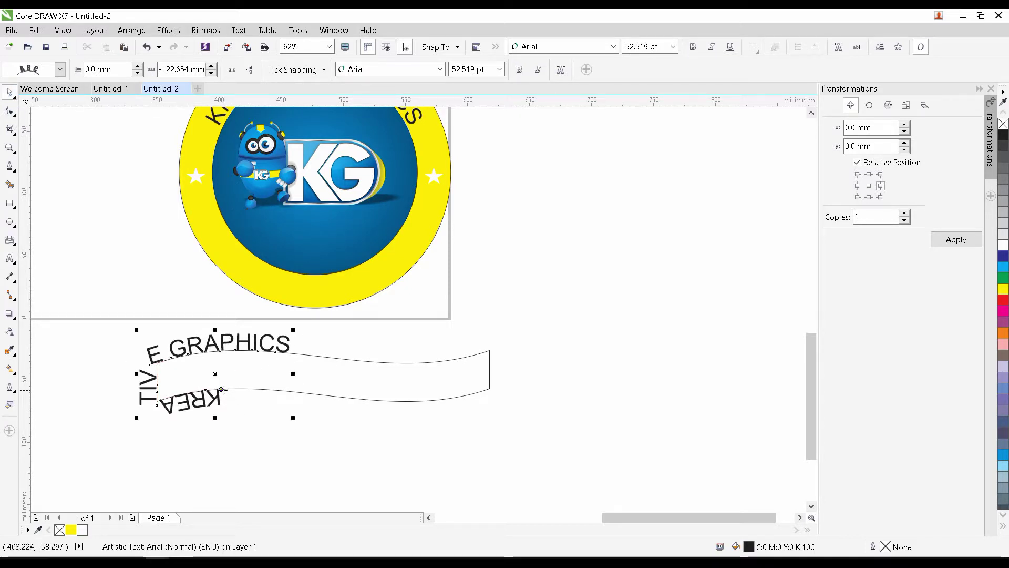
{"action": "mouse_move", "coordinate": [222, 389]}
{"action": "left_mouse_down"}
{"action": "mouse_move", "coordinate": [315, 397]}
{"action": "mouse_move", "coordinate": [452, 362]}
{"action": "mouse_move", "coordinate": [247, 376]}
{"action": "mouse_move", "coordinate": [252, 367]}
{"action": "left_mouse_up"}
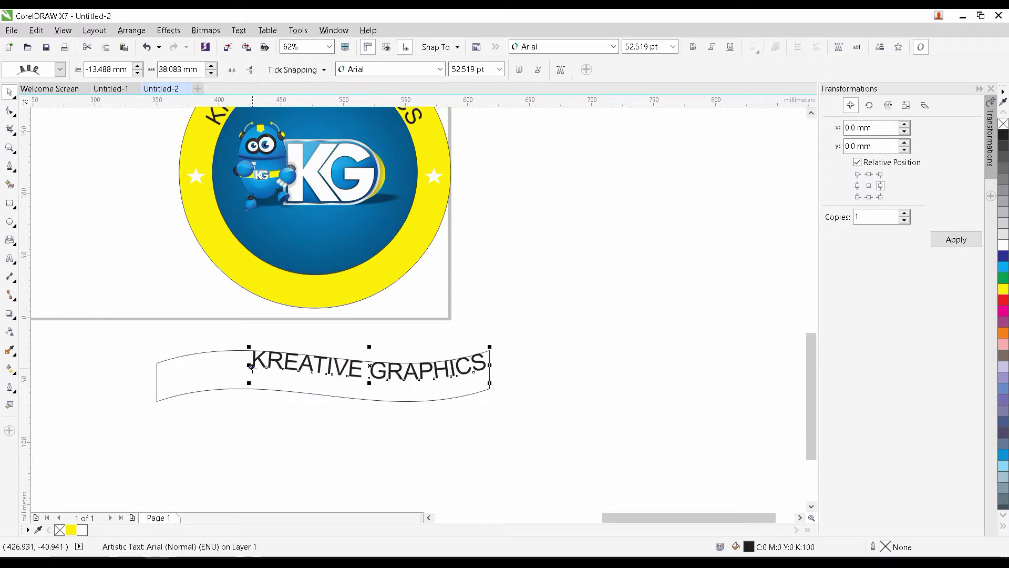
{"action": "left_click_drag", "start_coordinate": [252, 371], "coordinate": [228, 392]}
{"action": "key", "text": "ctrl+z"}
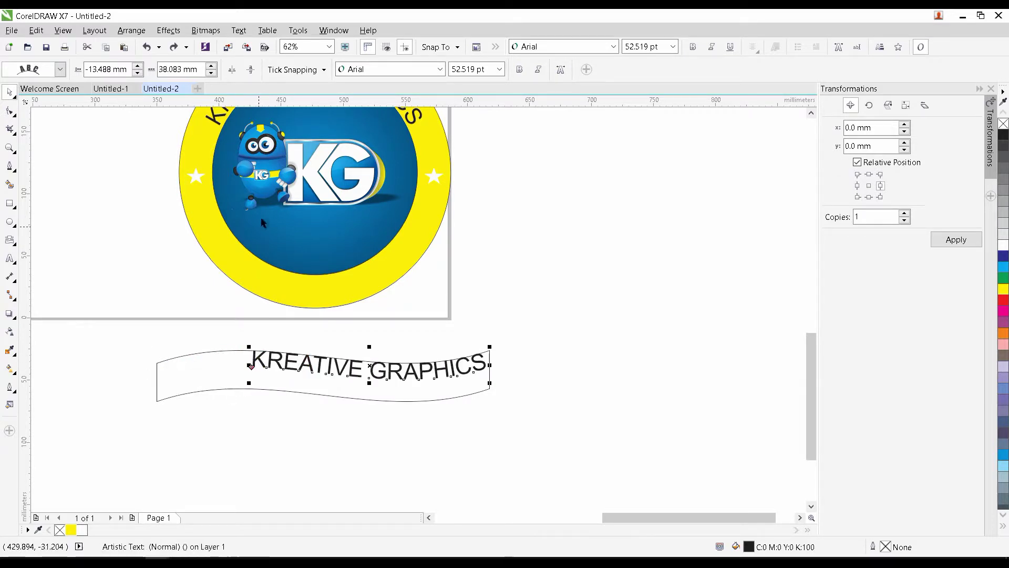
Step: Slide the banner text back along its path by setting the offset to 10.583 mm
{"action": "left_click", "coordinate": [211, 67]}
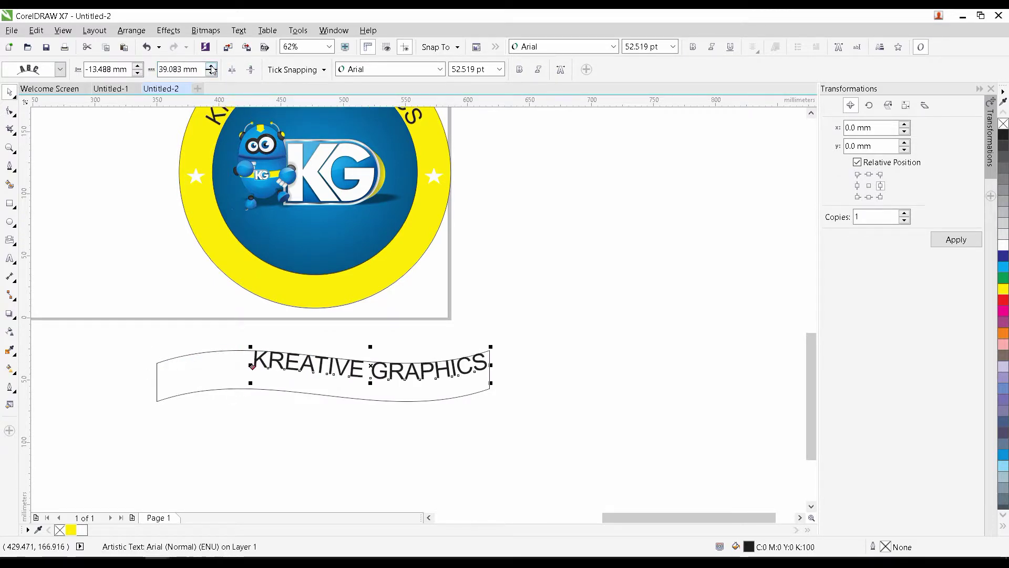
{"action": "left_click", "coordinate": [211, 72]}
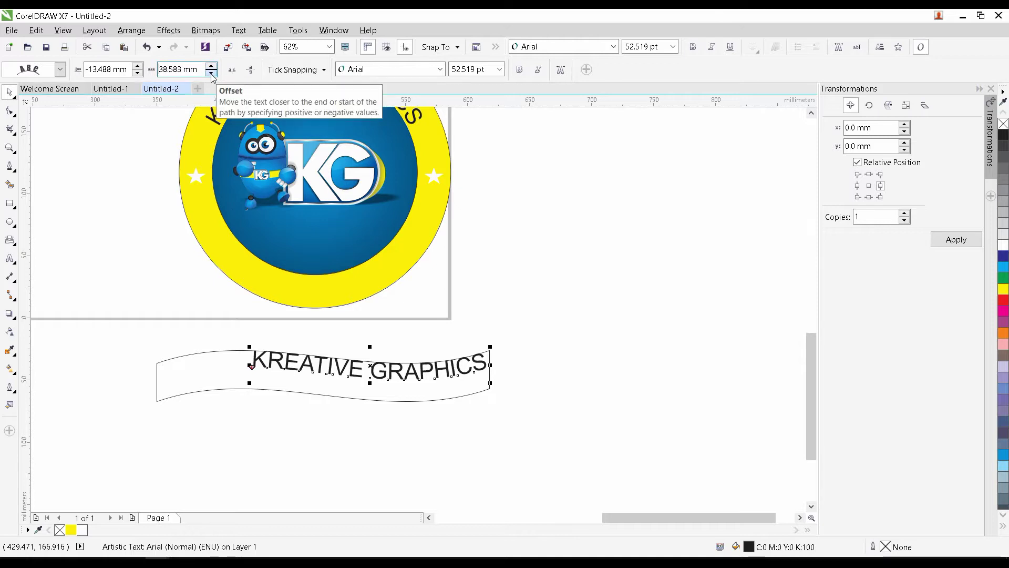
{"action": "left_click", "coordinate": [210, 73]}
{"action": "left_click", "coordinate": [211, 73]}
{"action": "left_click", "coordinate": [211, 72]}
{"action": "left_click", "coordinate": [211, 73]}
{"action": "left_click", "coordinate": [211, 72]}
{"action": "left_click", "coordinate": [211, 73]}
{"action": "left_click", "coordinate": [211, 72]}
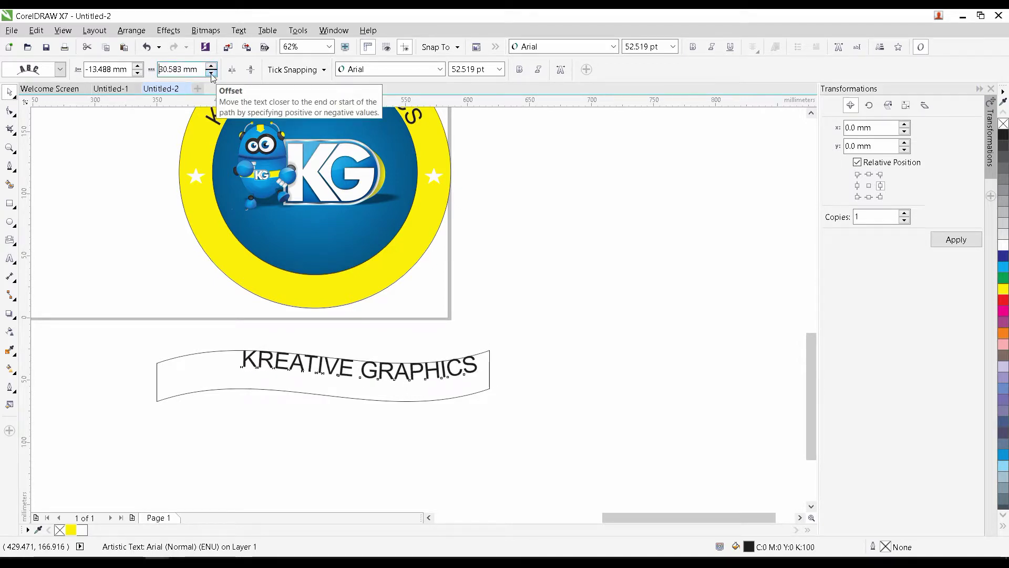
{"action": "left_click", "coordinate": [211, 73]}
{"action": "left_click", "coordinate": [211, 73]}
{"action": "left_click", "coordinate": [210, 73]}
{"action": "left_click", "coordinate": [211, 73]}
{"action": "left_click", "coordinate": [211, 73]}
{"action": "left_click", "coordinate": [211, 72]}
{"action": "left_click", "coordinate": [211, 73]}
{"action": "left_click", "coordinate": [210, 73]}
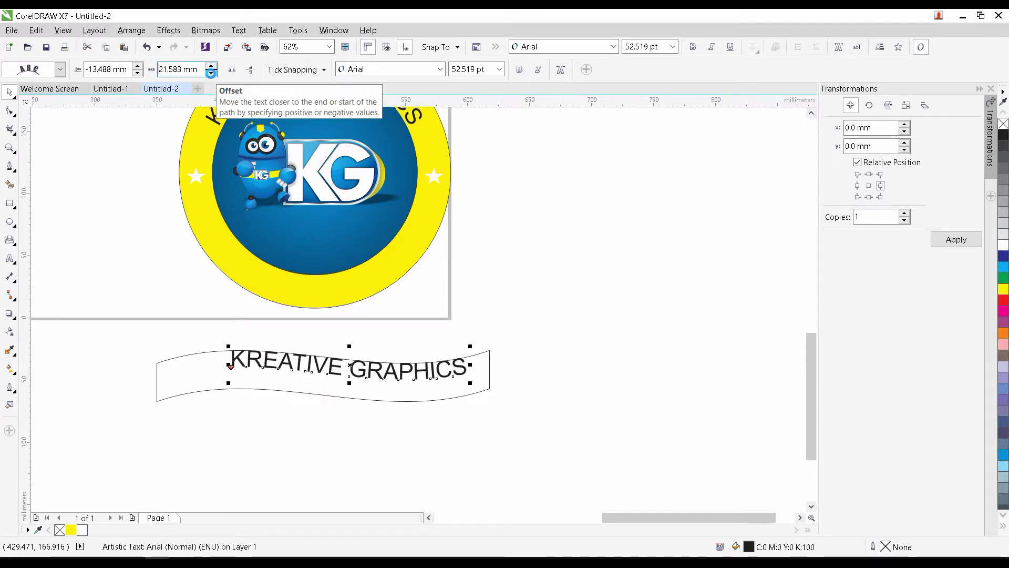
{"action": "left_click", "coordinate": [211, 73]}
{"action": "left_click", "coordinate": [211, 72]}
{"action": "left_click", "coordinate": [211, 73]}
{"action": "left_click", "coordinate": [211, 73]}
{"action": "left_click", "coordinate": [211, 73]}
{"action": "left_click", "coordinate": [210, 73]}
{"action": "left_click", "coordinate": [211, 73]}
{"action": "left_click", "coordinate": [211, 73]}
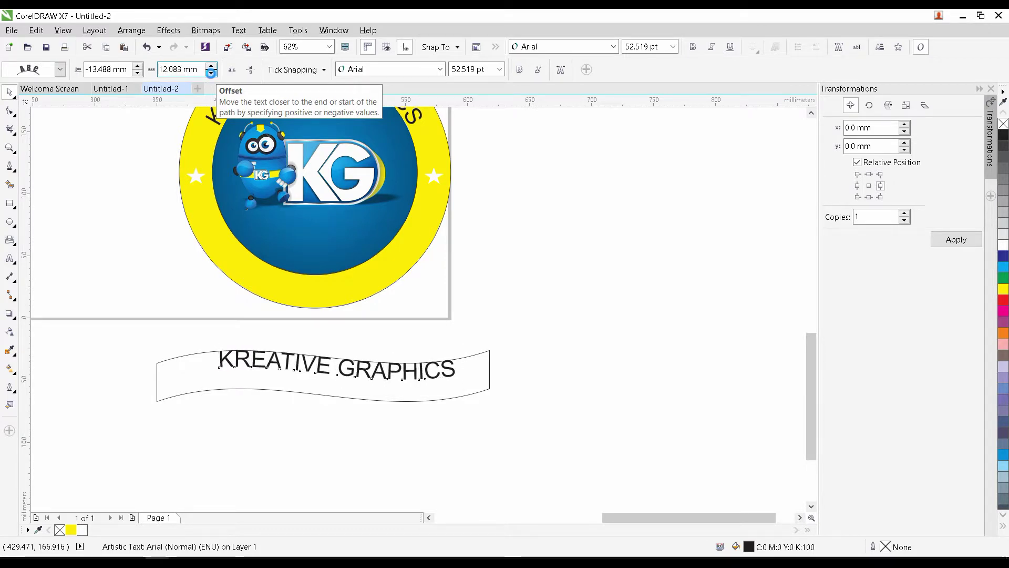
{"action": "left_click", "coordinate": [210, 73]}
{"action": "left_click", "coordinate": [210, 73]}
Step: Enlarge the banner text to 69 pt and set its offset along the path to 7.583 mm
{"action": "left_click", "coordinate": [499, 70]}
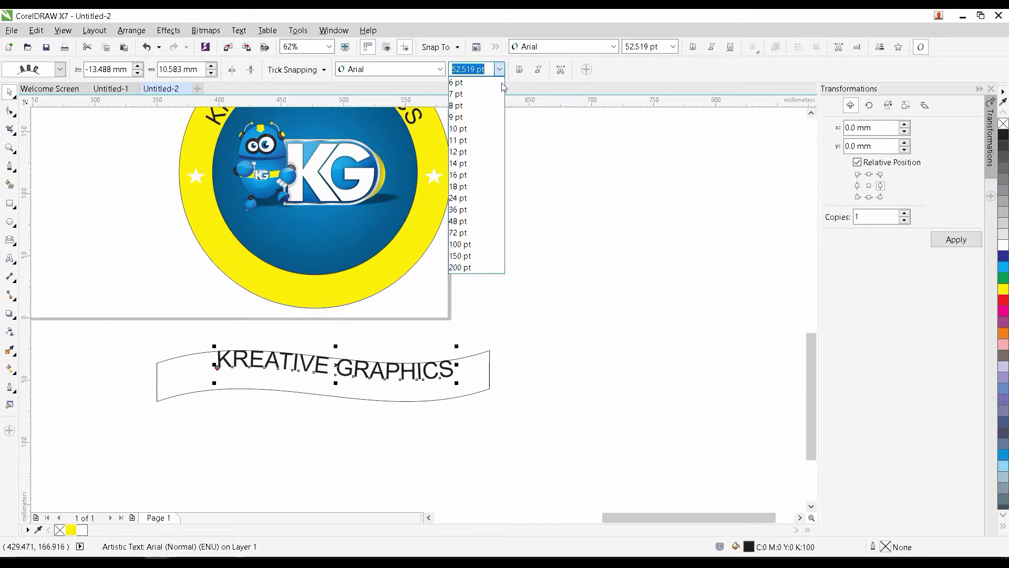
{"action": "left_click", "coordinate": [461, 232]}
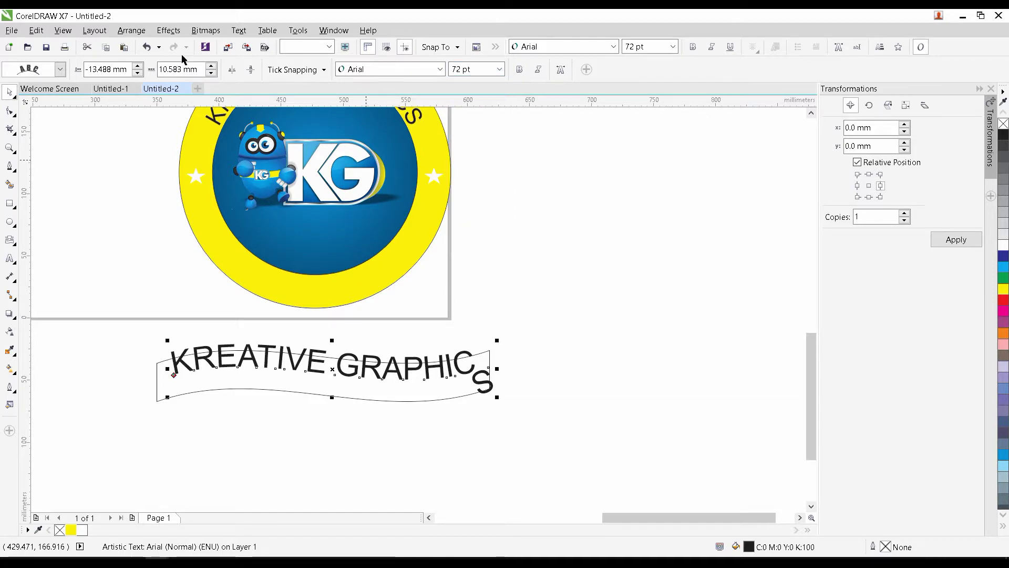
{"action": "left_click", "coordinate": [211, 73]}
{"action": "left_click", "coordinate": [211, 73]}
{"action": "left_click", "coordinate": [210, 73]}
{"action": "left_click", "coordinate": [211, 73]}
{"action": "left_click", "coordinate": [211, 73]}
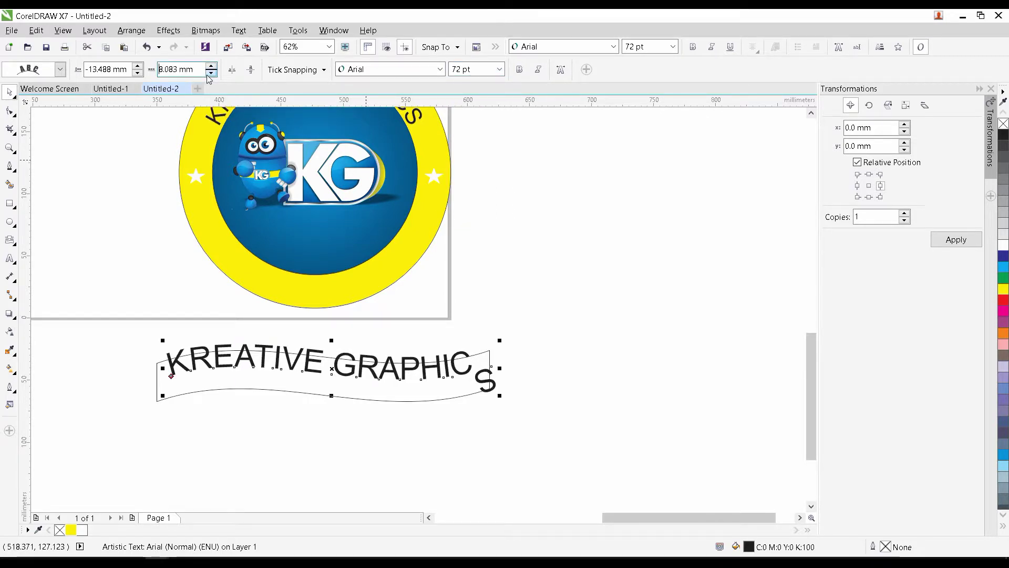
{"action": "left_click", "coordinate": [211, 73]}
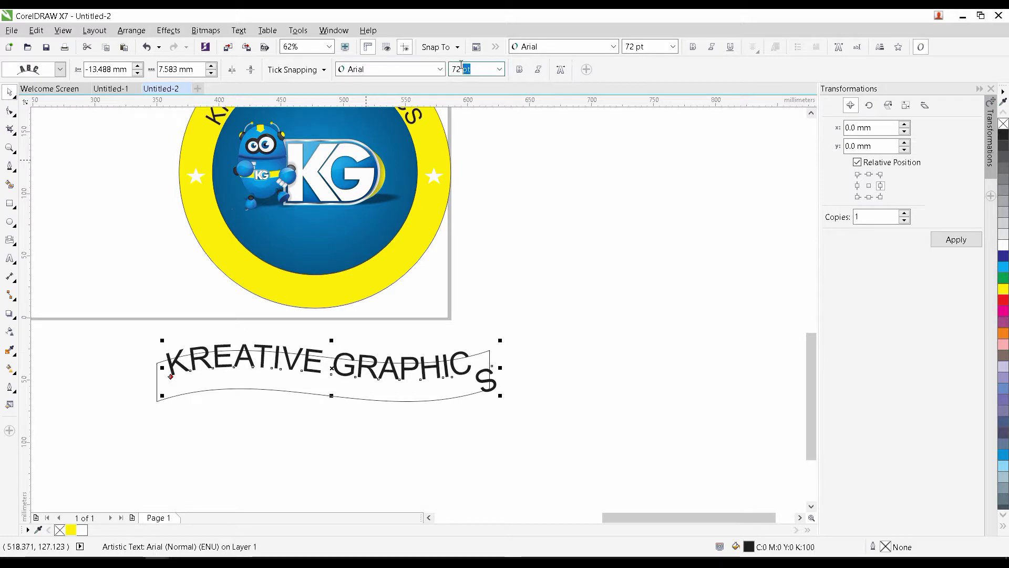
{"action": "key", "text": "Return"}
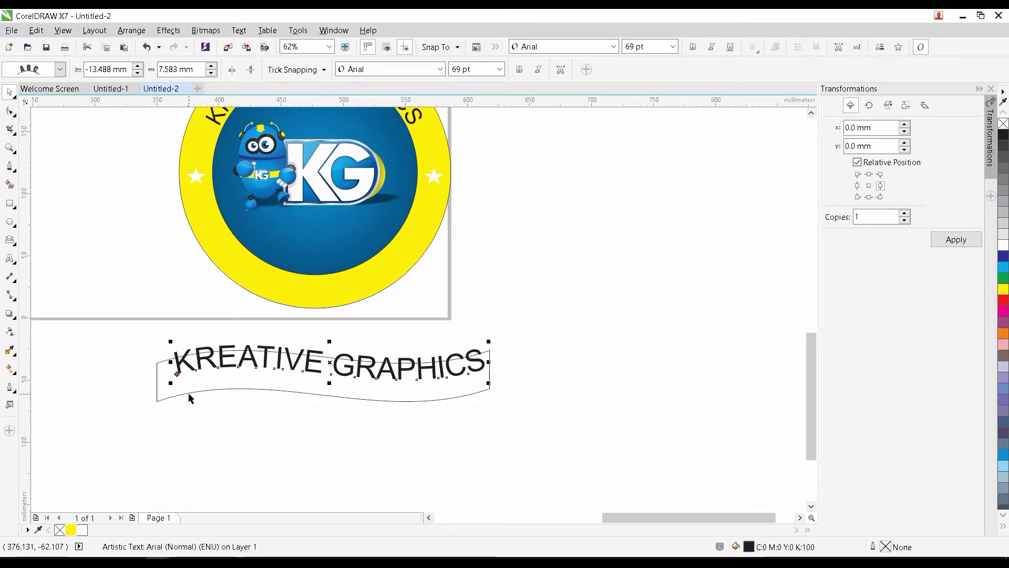
Step: Reduce the banner text's offset along the path to 3.583 mm
{"action": "scroll", "coordinate": [189, 398], "scroll_direction": "up", "scroll_amount": 2}
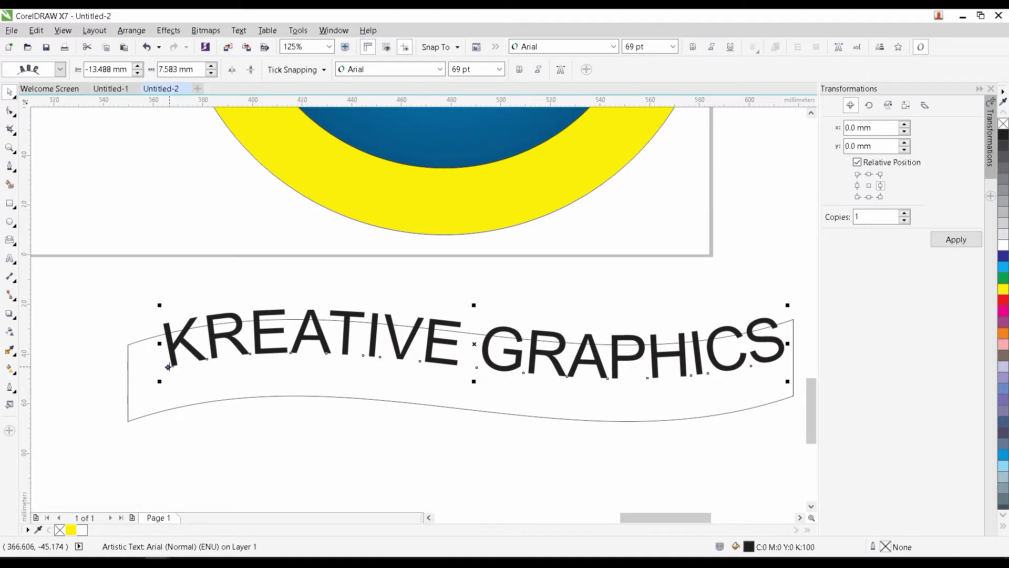
{"action": "left_click_drag", "start_coordinate": [165, 368], "coordinate": [156, 377]}
{"action": "key", "text": "ctrl+z"}
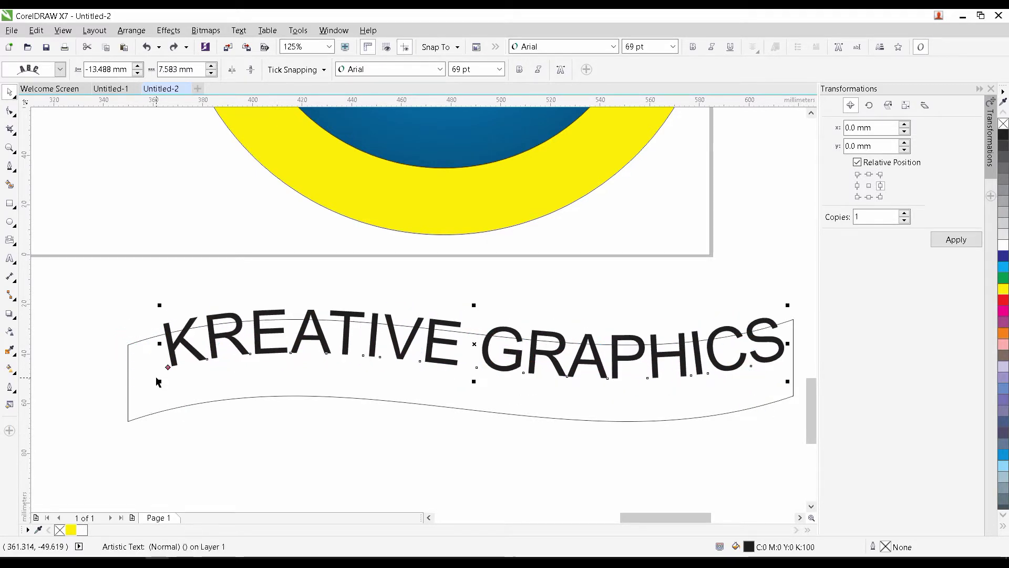
{"action": "left_click", "coordinate": [209, 73]}
{"action": "left_click", "coordinate": [209, 73]}
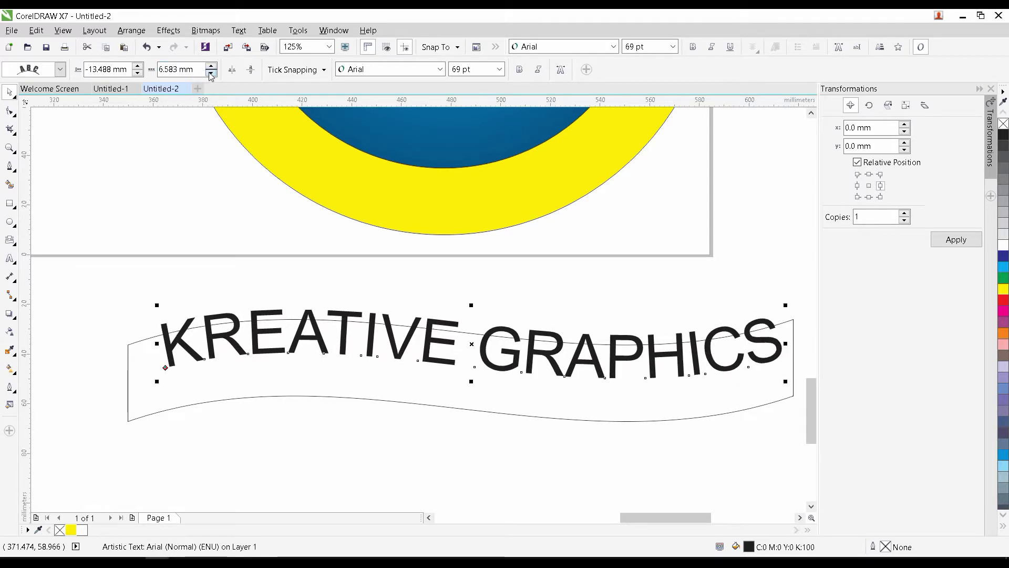
{"action": "left_click", "coordinate": [210, 73]}
{"action": "left_click", "coordinate": [210, 73]}
{"action": "left_click", "coordinate": [209, 74]}
{"action": "left_click", "coordinate": [211, 75]}
{"action": "left_click", "coordinate": [210, 76]}
{"action": "left_click", "coordinate": [211, 75]}
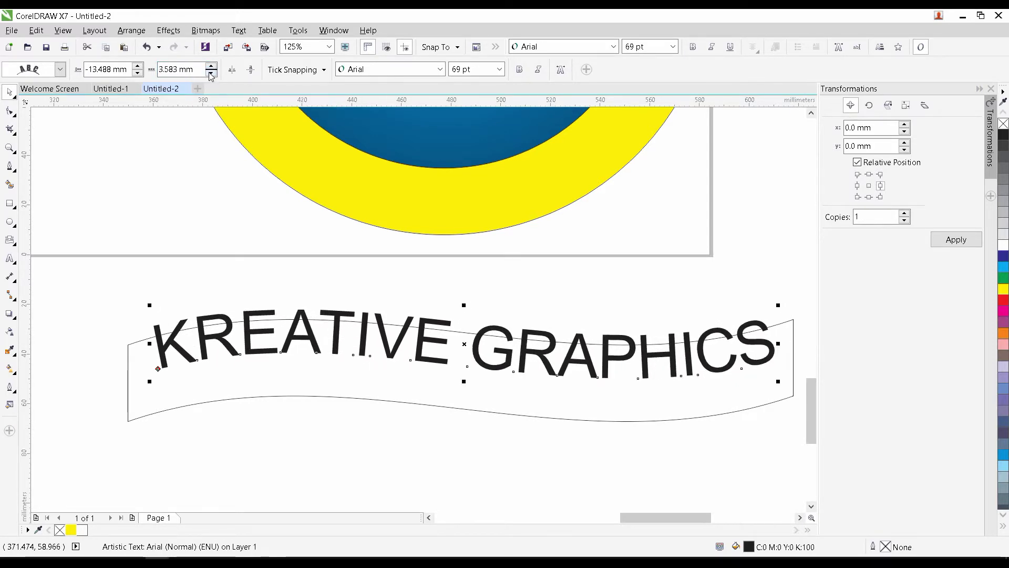
{"action": "left_click", "coordinate": [211, 76]}
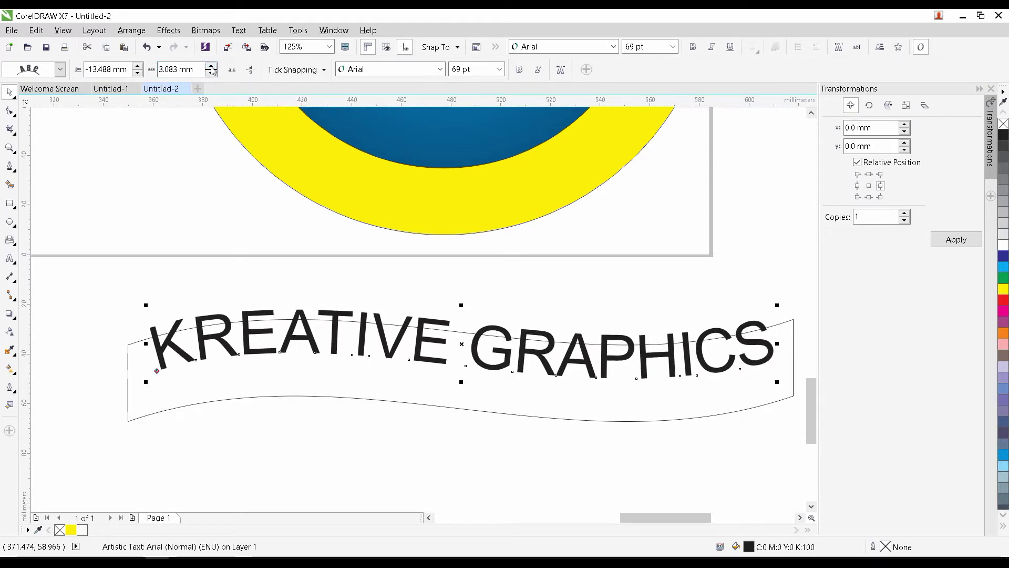
{"action": "left_click", "coordinate": [211, 66]}
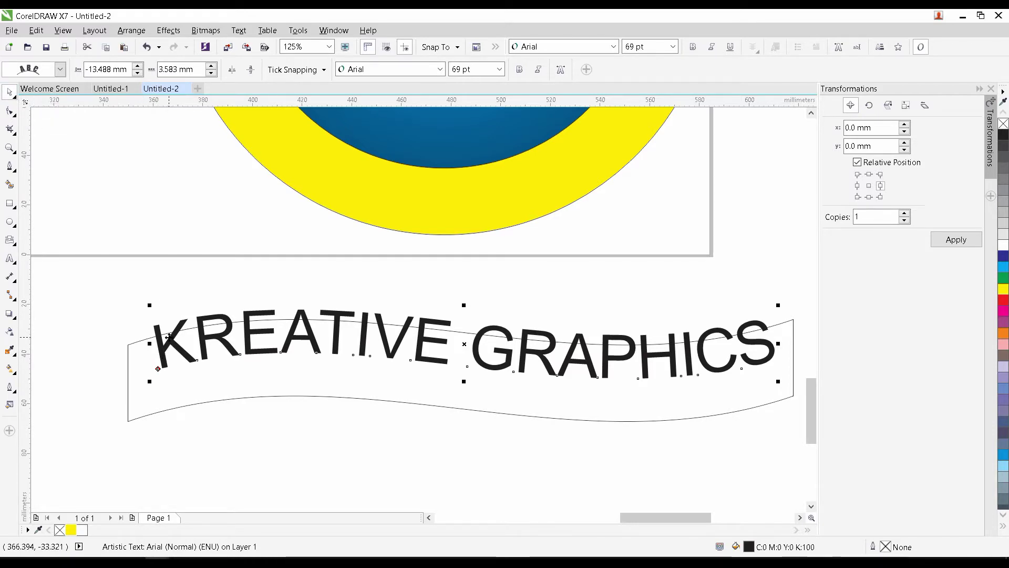
{"action": "left_click", "coordinate": [138, 290]}
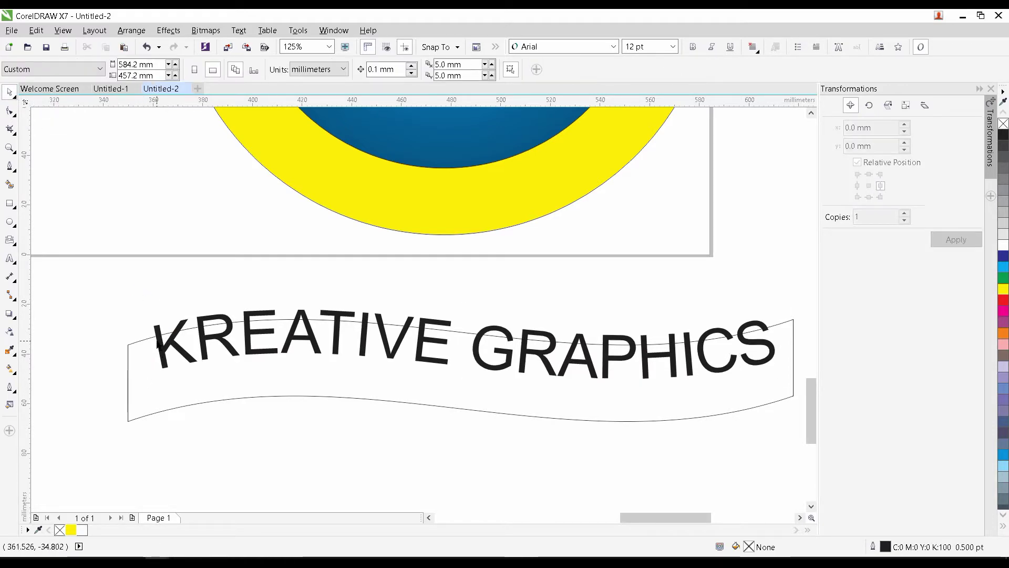
Step: Move the KREATIVE GRAPHICS lettering, as curves, down inside the banner and centre it horizontally on the banner
{"action": "left_click_drag", "start_coordinate": [157, 344], "coordinate": [159, 368]}
{"action": "scroll", "coordinate": [159, 368], "scroll_direction": "down", "scroll_amount": 2}
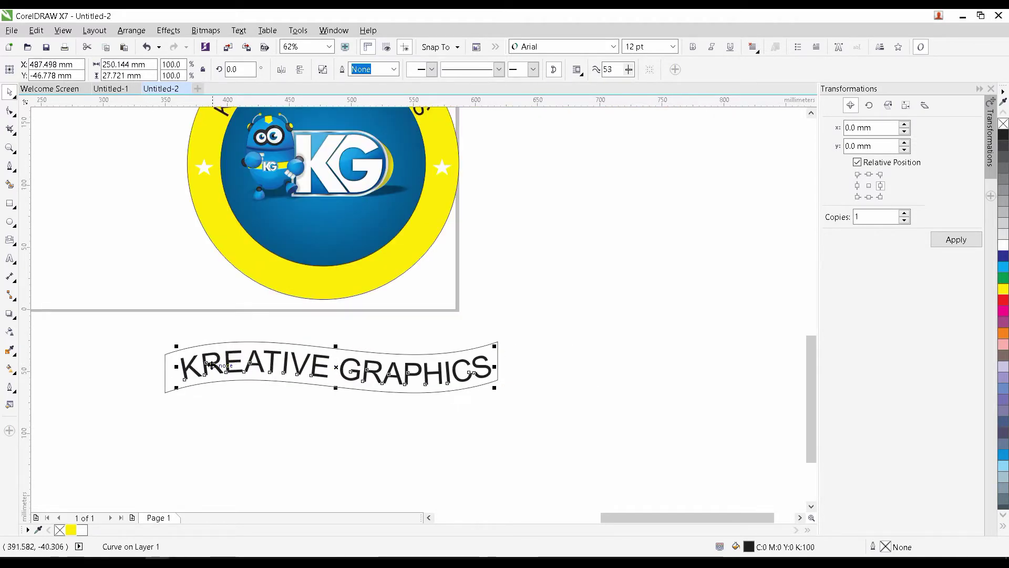
{"action": "left_click", "coordinate": [169, 366], "text": "shift"}
{"action": "key", "text": "c"}
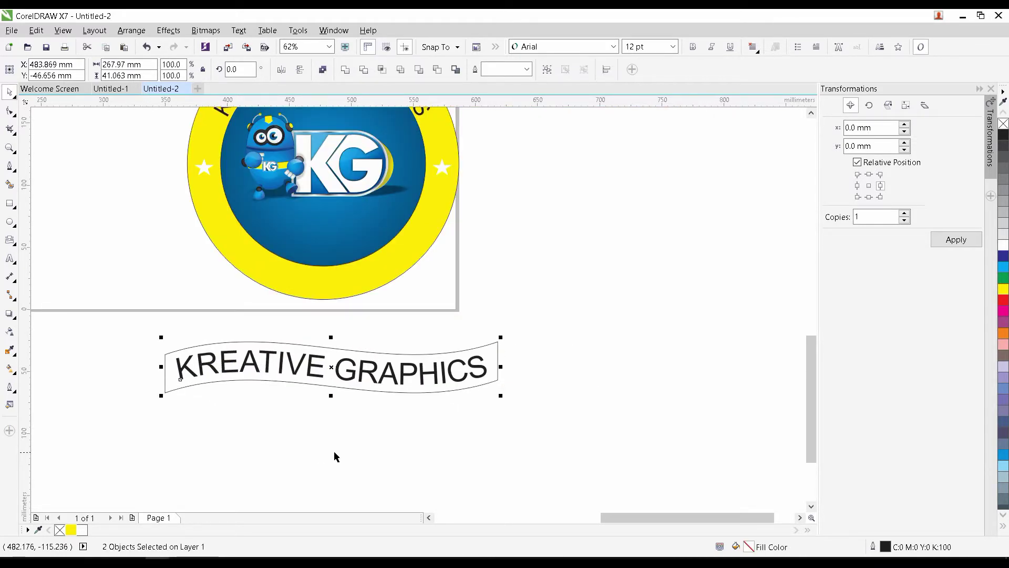
{"action": "left_click", "coordinate": [333, 450]}
Step: Move the banner and its lettering over the lower part of the seal, centred at about X 480 mm, Y 60 mm
{"action": "scroll", "coordinate": [554, 330], "scroll_direction": "up", "scroll_amount": 1}
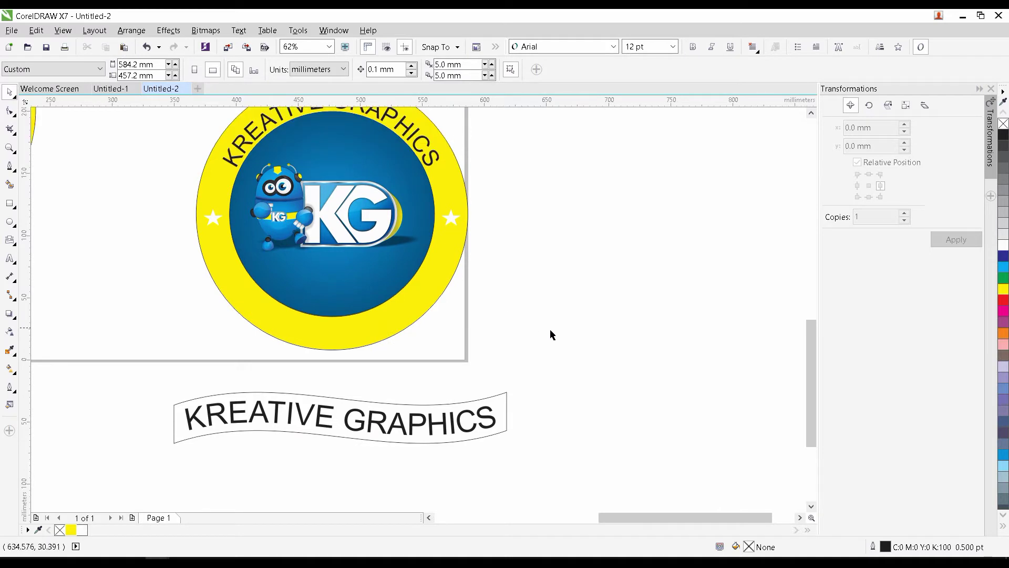
{"action": "left_click_drag", "start_coordinate": [581, 345], "coordinate": [96, 488]}
{"action": "left_click_drag", "start_coordinate": [204, 424], "coordinate": [208, 295]}
{"action": "scroll", "coordinate": [209, 314], "scroll_direction": "up", "scroll_amount": 1}
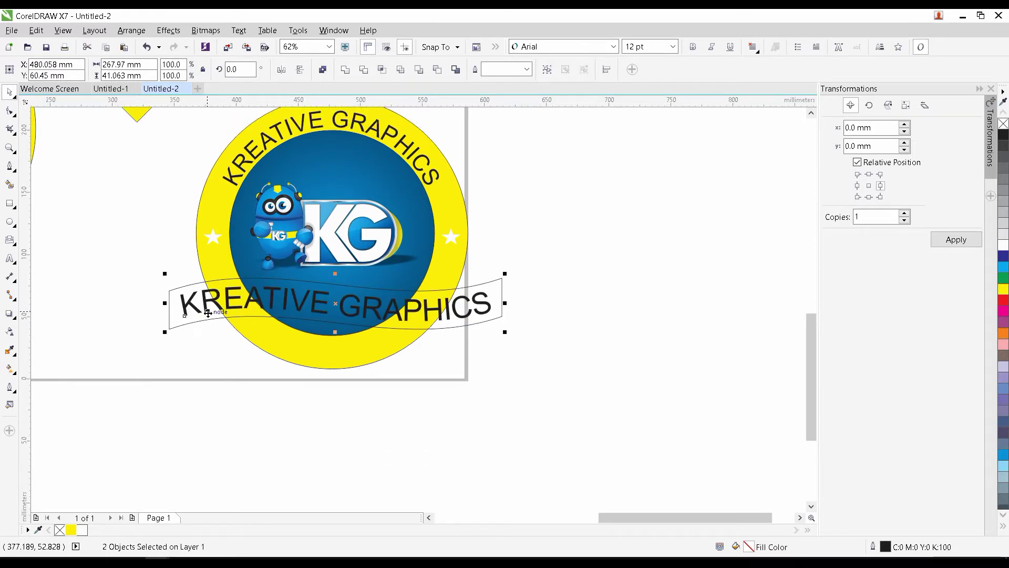
Step: Group the banner with its lettering and centre the group horizontally on the seal
{"action": "key", "text": "ctrl+g"}
{"action": "left_click", "coordinate": [214, 268], "text": "shift"}
{"action": "key", "text": "c"}
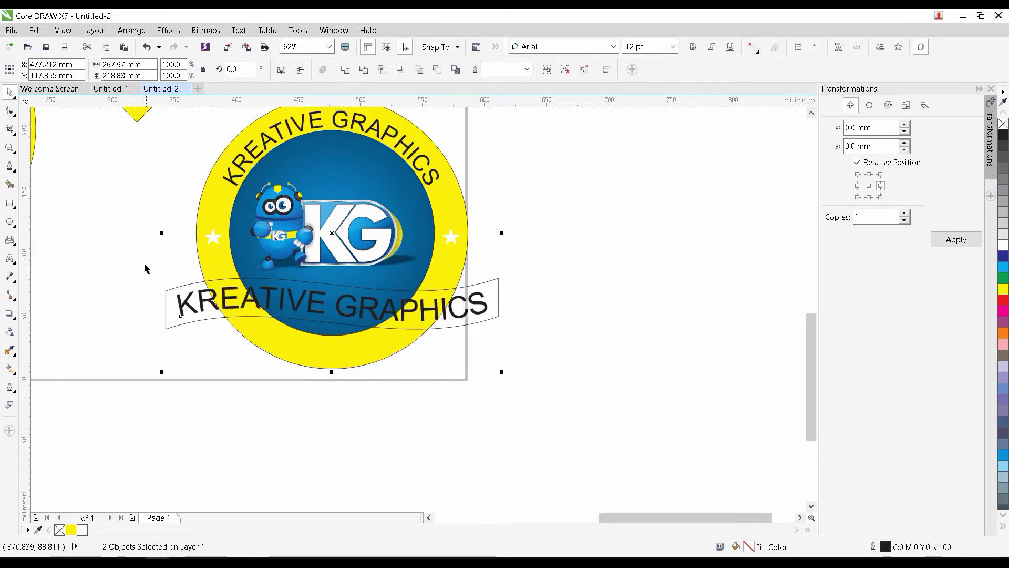
{"action": "left_click", "coordinate": [145, 266]}
Step: Delete the upper KREATIVE GRAPHICS arc text from the yellow ring of the banner seal
{"action": "scroll", "coordinate": [175, 310], "scroll_direction": "up", "scroll_amount": 3}
{"action": "left_click", "coordinate": [227, 243]}
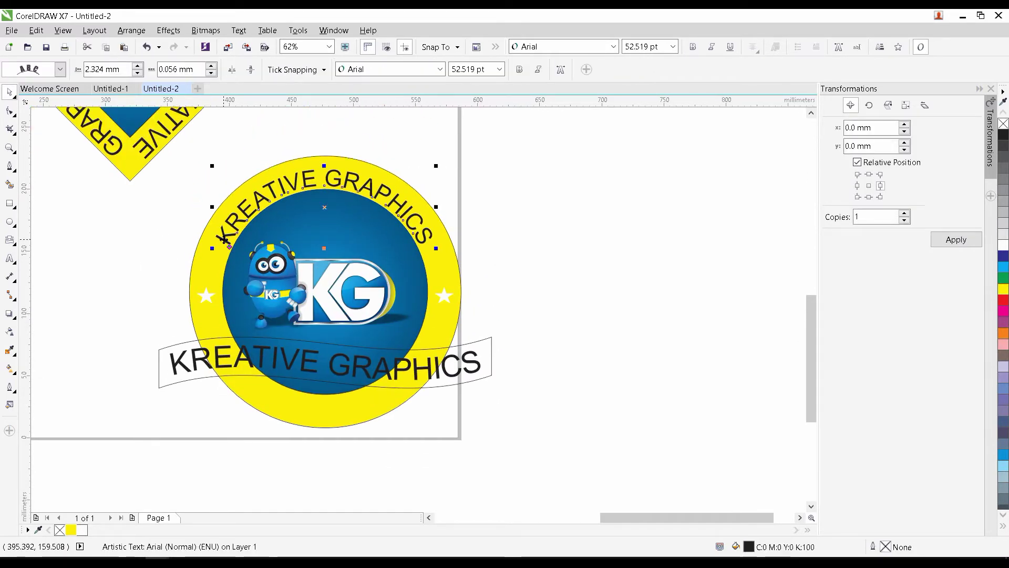
{"action": "key", "text": "Delete"}
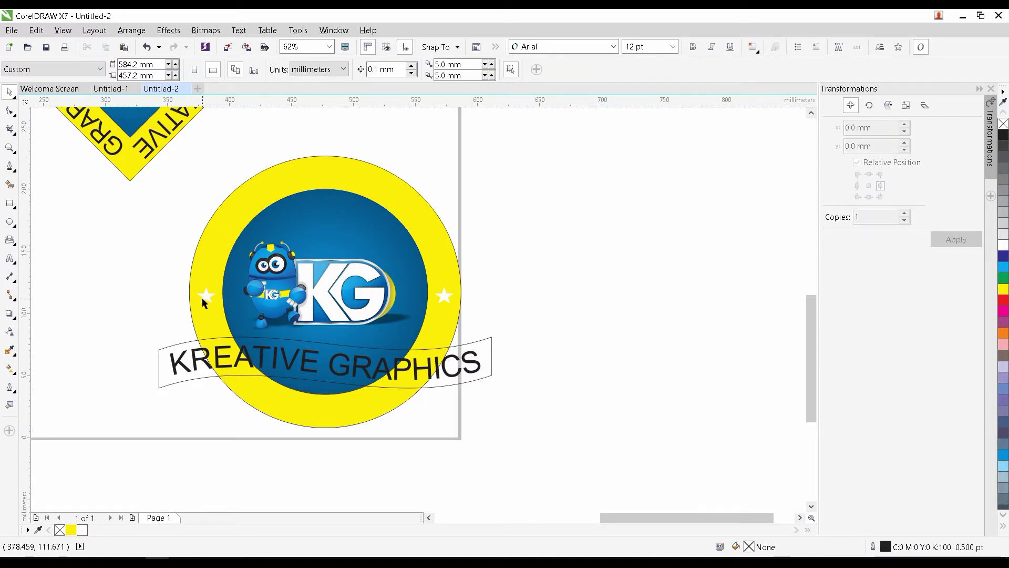
Step: Delete both white stars from the yellow ring of the banner seal
{"action": "left_click", "coordinate": [206, 296]}
{"action": "key", "text": "Delete"}
{"action": "left_click", "coordinate": [444, 295]}
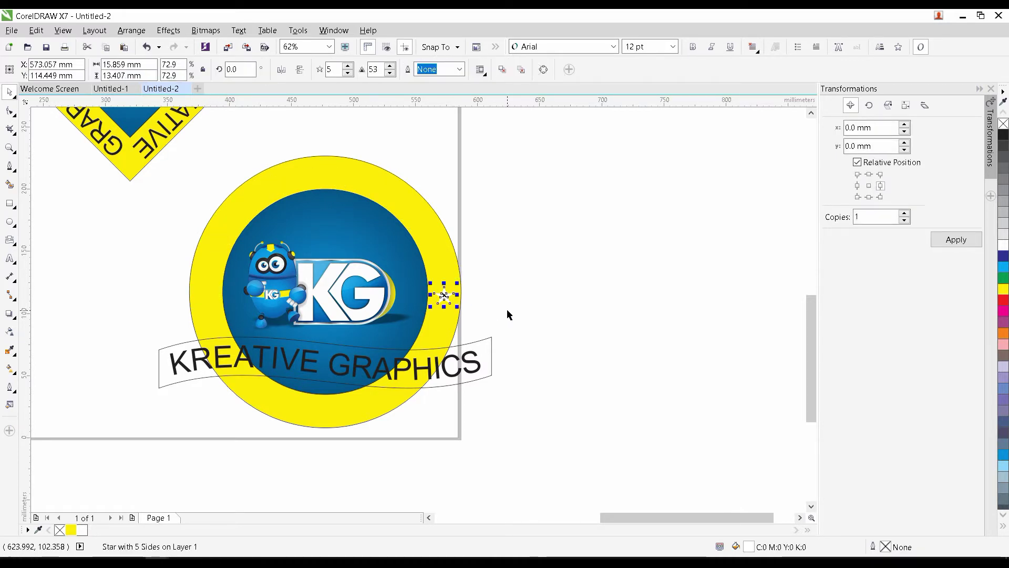
{"action": "key", "text": "Delete"}
Step: Fill the wavy banner shape inside its group with the same yellow as the ring
{"action": "scroll", "coordinate": [457, 275], "scroll_direction": "down", "scroll_amount": 3}
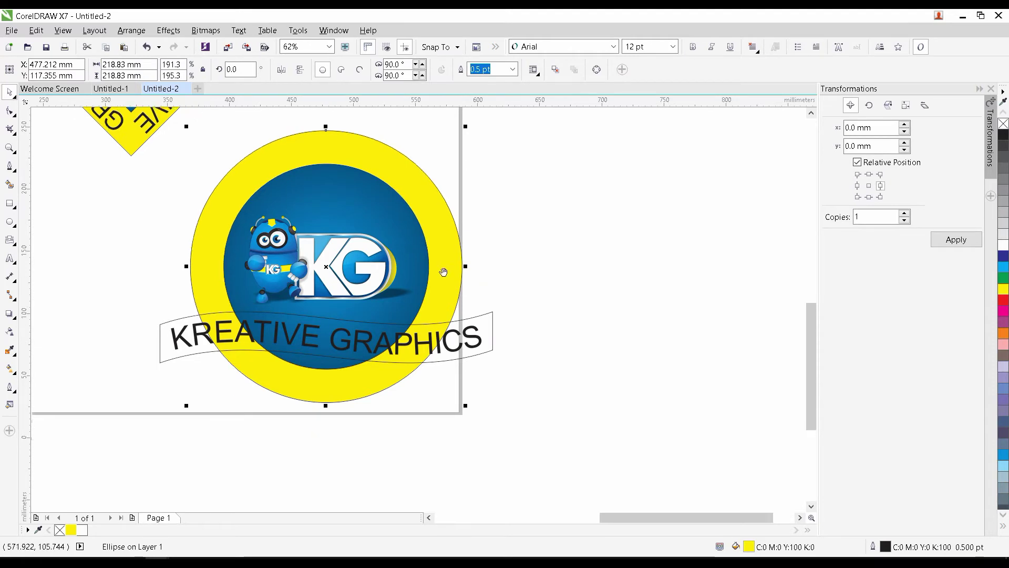
{"action": "left_click", "coordinate": [160, 317]}
{"action": "left_click", "coordinate": [164, 315], "text": "ctrl"}
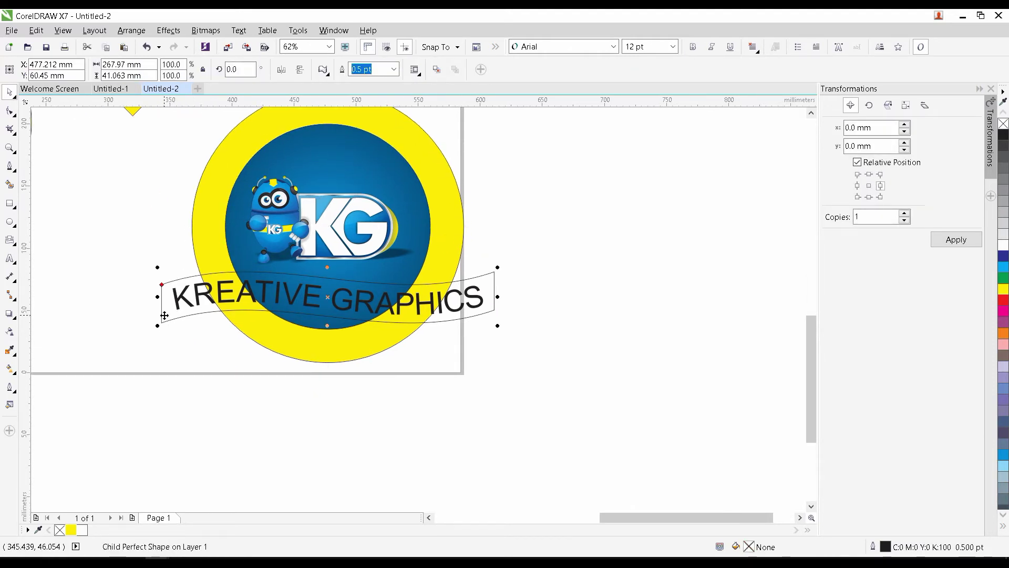
{"action": "left_click", "coordinate": [70, 530]}
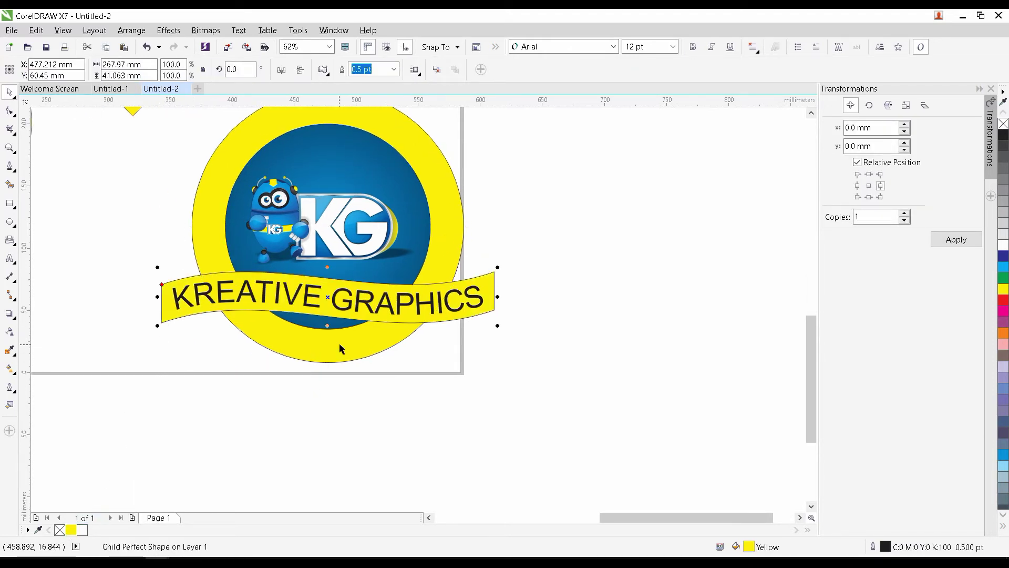
{"action": "left_click", "coordinate": [277, 375]}
Step: Draw a closed Pen tool curve, about 297 by 91 mm, that follows the banner's wave behind the lettering and encloses the area below the seal
{"action": "scroll", "coordinate": [204, 241], "scroll_direction": "up", "scroll_amount": 2}
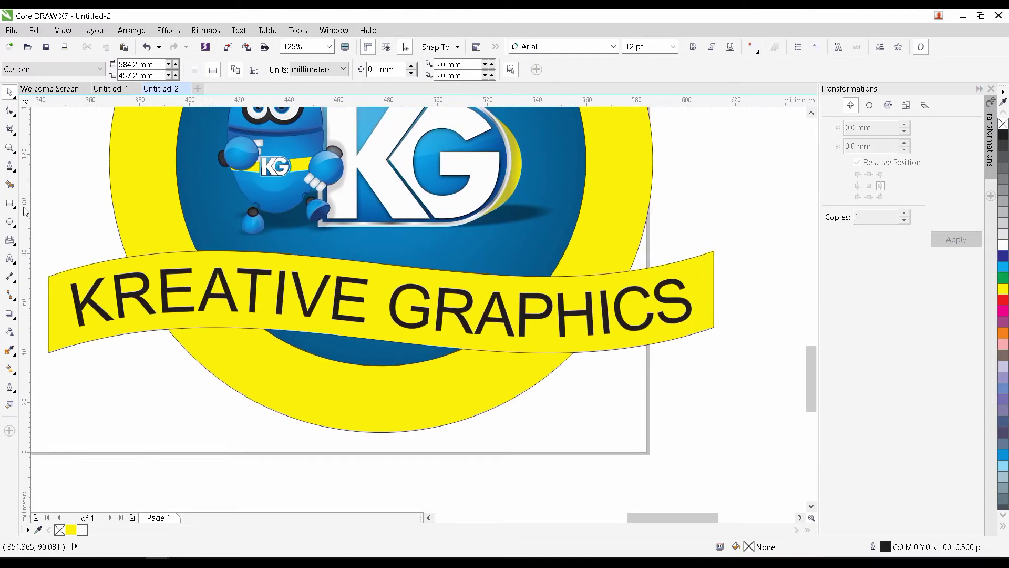
{"action": "left_click", "coordinate": [10, 167]}
{"action": "left_click", "coordinate": [70, 279]}
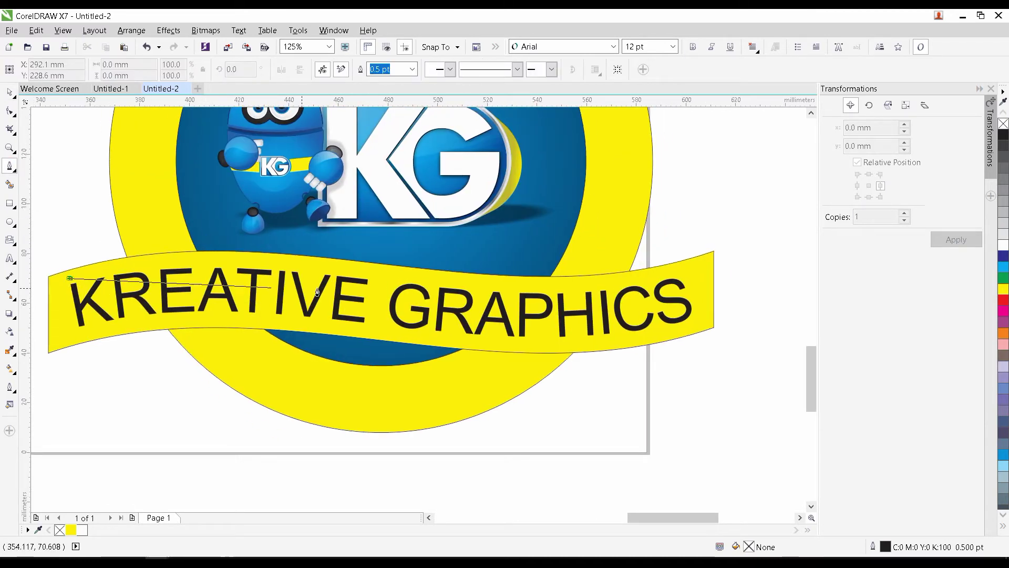
{"action": "scroll", "coordinate": [254, 285], "scroll_direction": "right", "scroll_amount": 1}
{"action": "left_click_drag", "start_coordinate": [288, 291], "coordinate": [429, 307]}
{"action": "left_click_drag", "start_coordinate": [630, 302], "coordinate": [681, 273]}
{"action": "left_click", "coordinate": [708, 279]}
{"action": "scroll", "coordinate": [641, 494], "scroll_direction": "down", "scroll_amount": 1}
{"action": "left_click", "coordinate": [666, 444]}
{"action": "scroll", "coordinate": [224, 453], "scroll_direction": "left", "scroll_amount": 5}
{"action": "scroll", "coordinate": [223, 453], "scroll_direction": "up", "scroll_amount": 1}
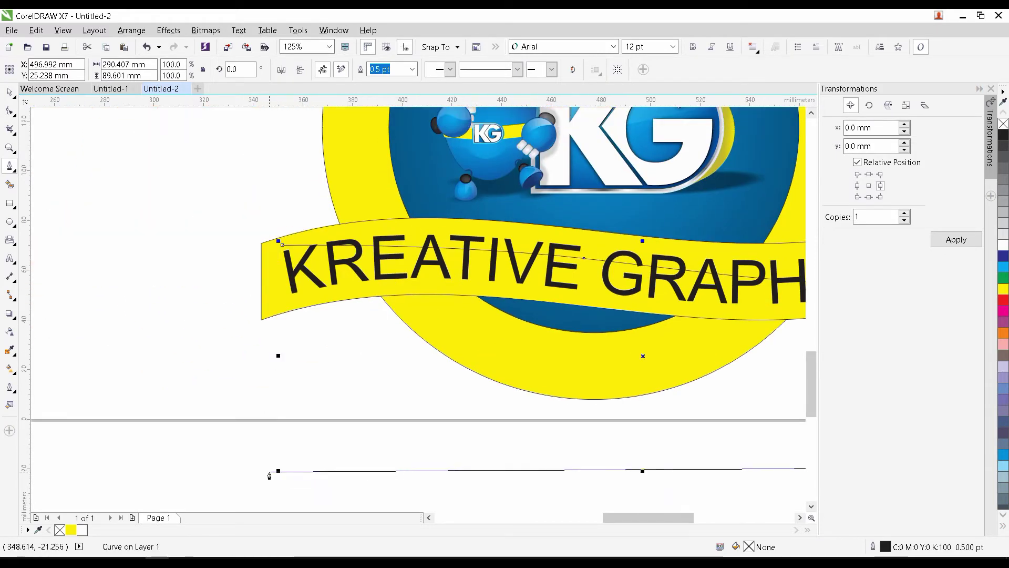
{"action": "left_click", "coordinate": [267, 471]}
{"action": "left_click", "coordinate": [282, 246]}
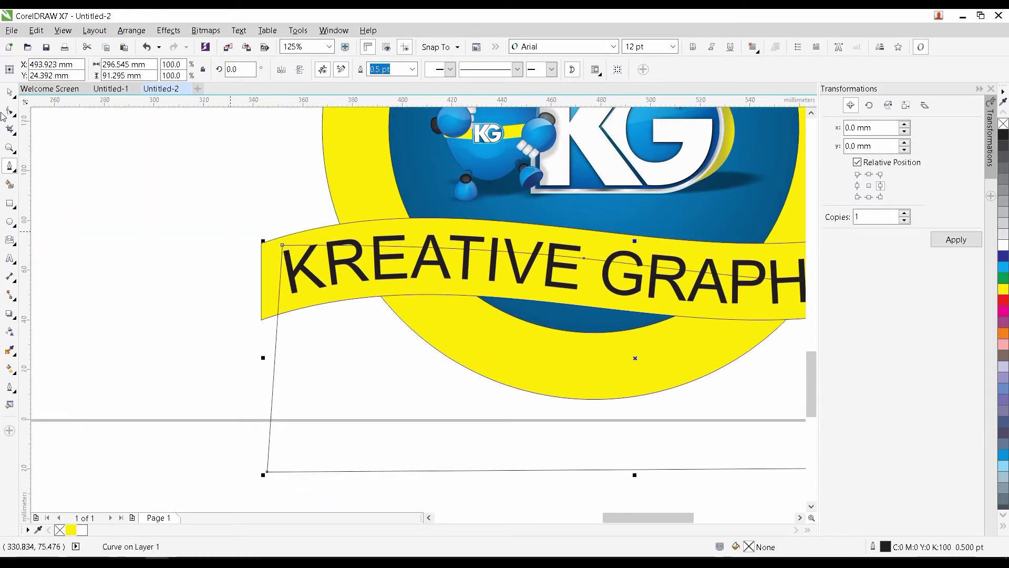
Step: Cut the lower parts of the blue circle and the yellow circle away below the banner, using the closed curve as the trimming shape
{"action": "left_click", "coordinate": [11, 94]}
{"action": "scroll", "coordinate": [421, 304], "scroll_direction": "right", "scroll_amount": 5}
{"action": "scroll", "coordinate": [420, 305], "scroll_direction": "up", "scroll_amount": 2}
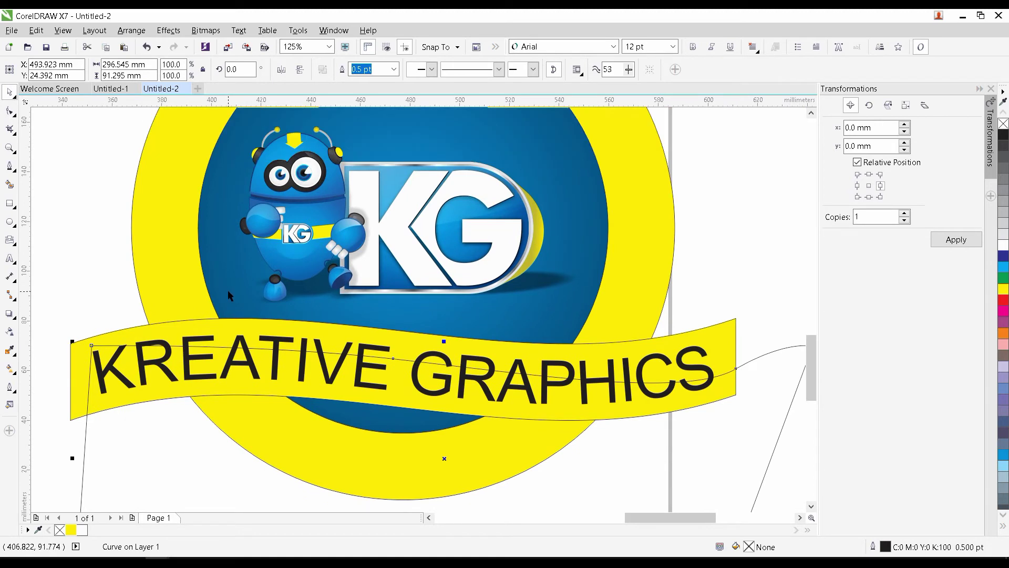
{"action": "scroll", "coordinate": [153, 385], "scroll_direction": "down", "scroll_amount": 3}
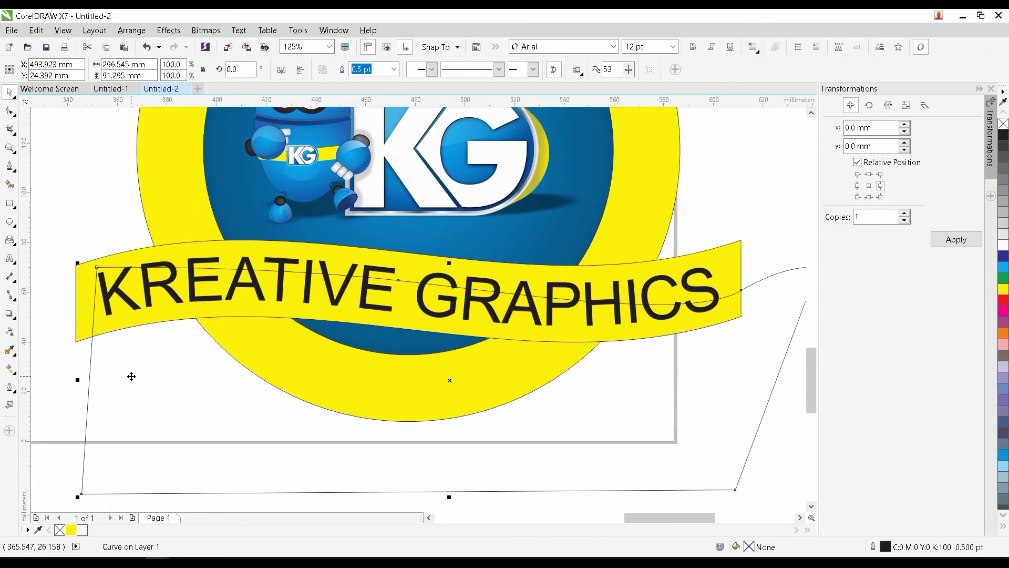
{"action": "left_click", "coordinate": [246, 177], "text": "shift"}
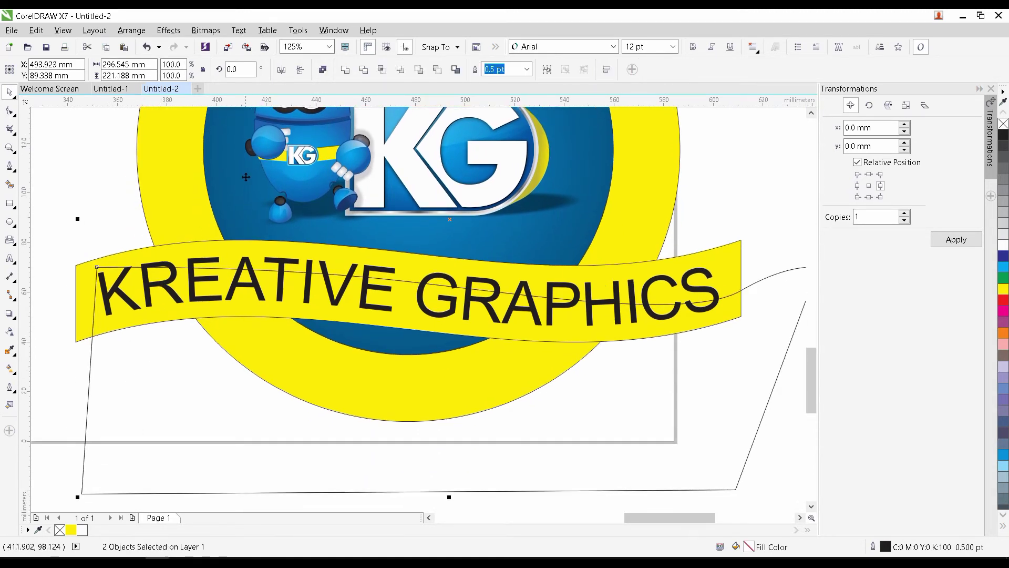
{"action": "left_click", "coordinate": [449, 74]}
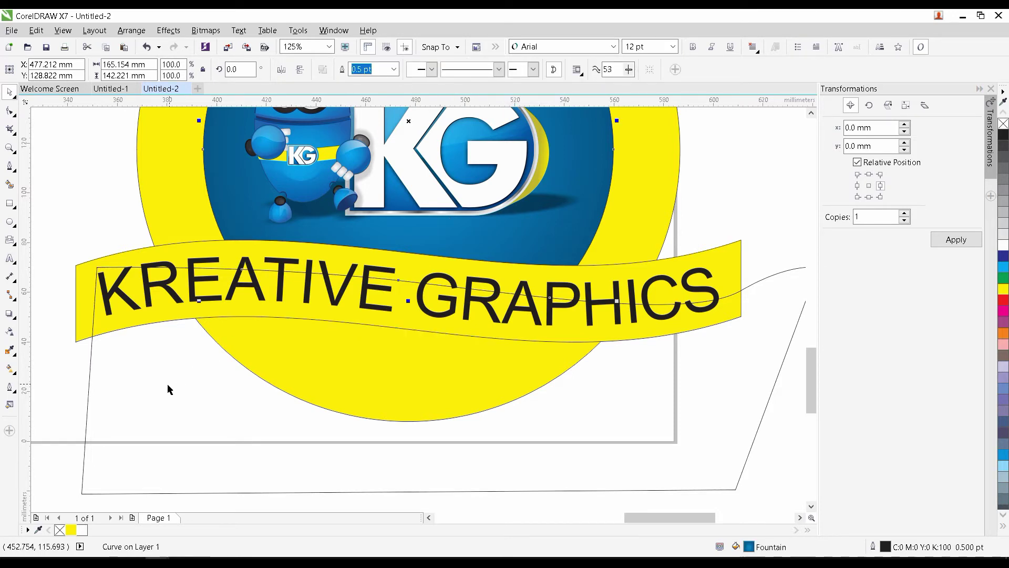
{"action": "left_click", "coordinate": [160, 209], "text": "shift"}
{"action": "left_click", "coordinate": [436, 73]}
Step: Move the whole banner seal horizontally onto the page, centred at about X 437 mm, and deselect it
{"action": "scroll", "coordinate": [477, 316], "scroll_direction": "down", "scroll_amount": 5}
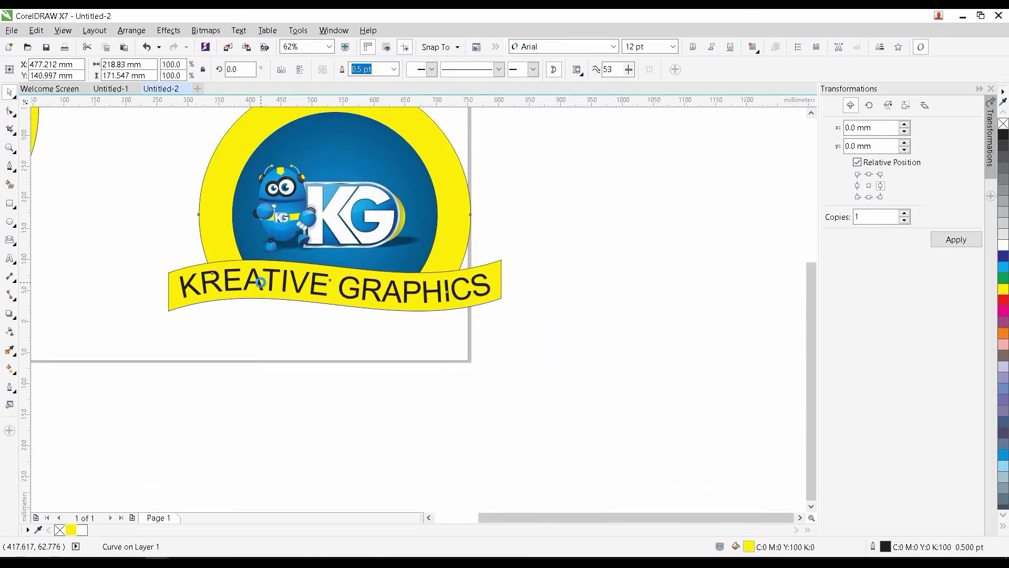
{"action": "left_click", "coordinate": [477, 310]}
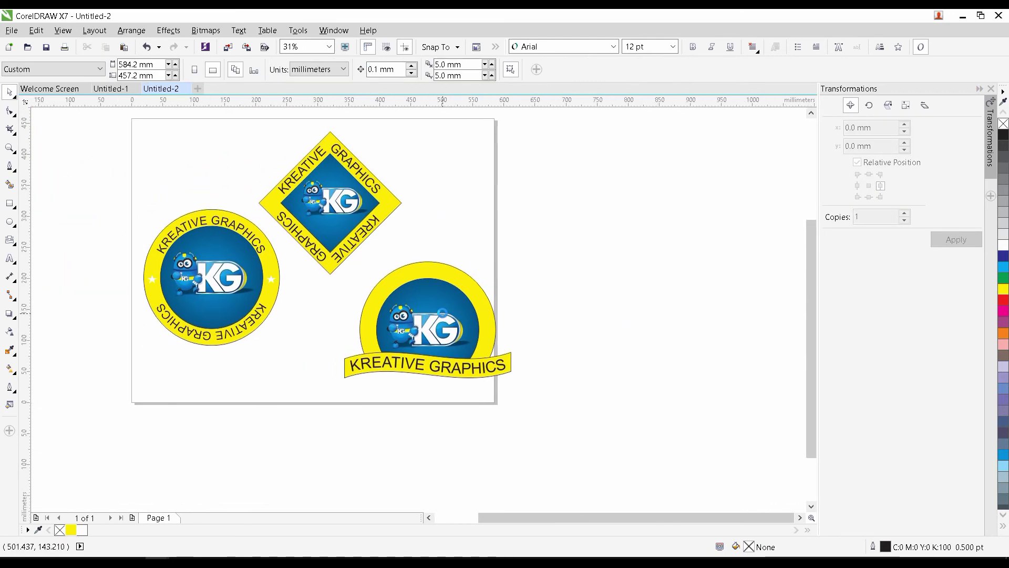
{"action": "left_click_drag", "start_coordinate": [351, 383], "coordinate": [322, 417]}
{"action": "left_click_drag", "start_coordinate": [452, 317], "coordinate": [427, 317]}
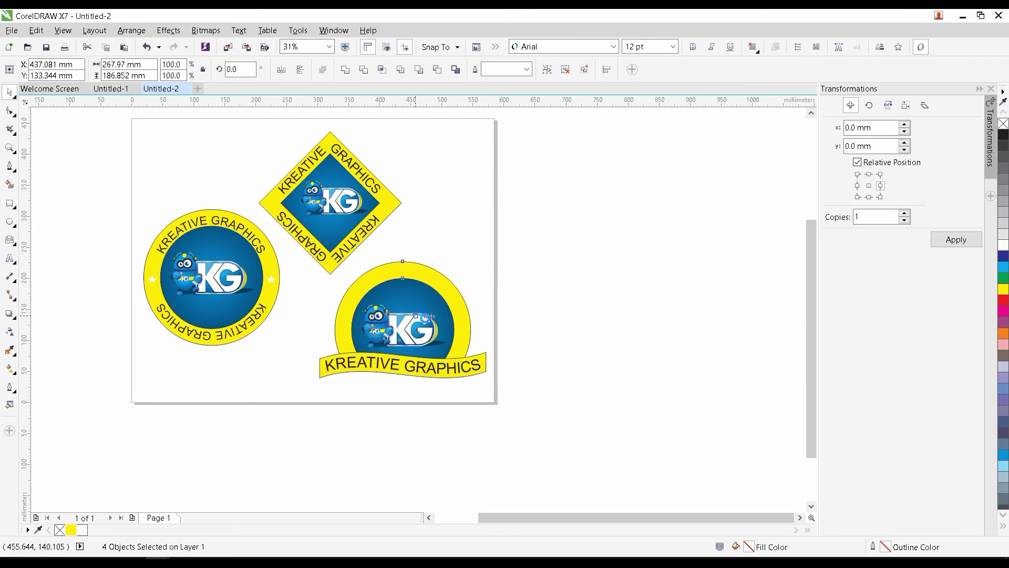
{"action": "left_click", "coordinate": [507, 344]}
{"action": "left_click_drag", "start_coordinate": [504, 353], "coordinate": [511, 369]}
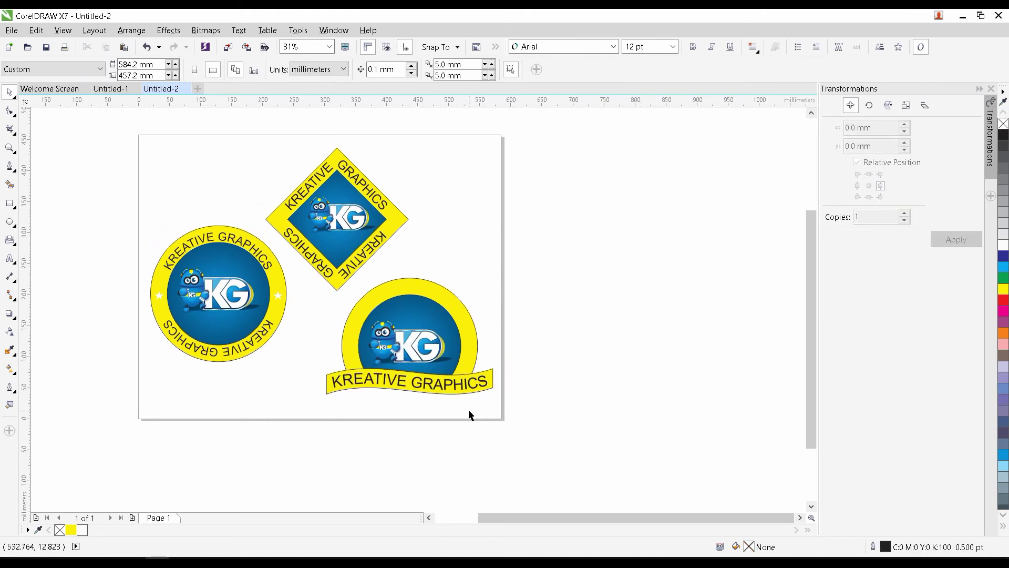